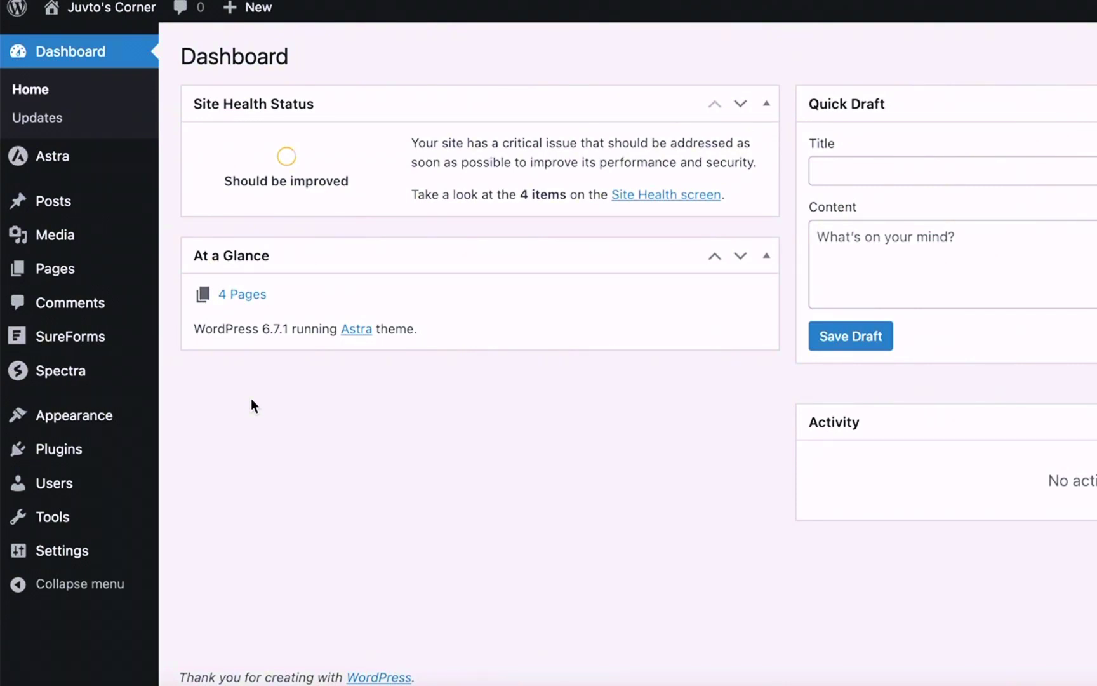
# Search the plugin directory for "yoast seo", and install and activate the Yoast SEO plugin
pyautogui.moveTo(57, 452)
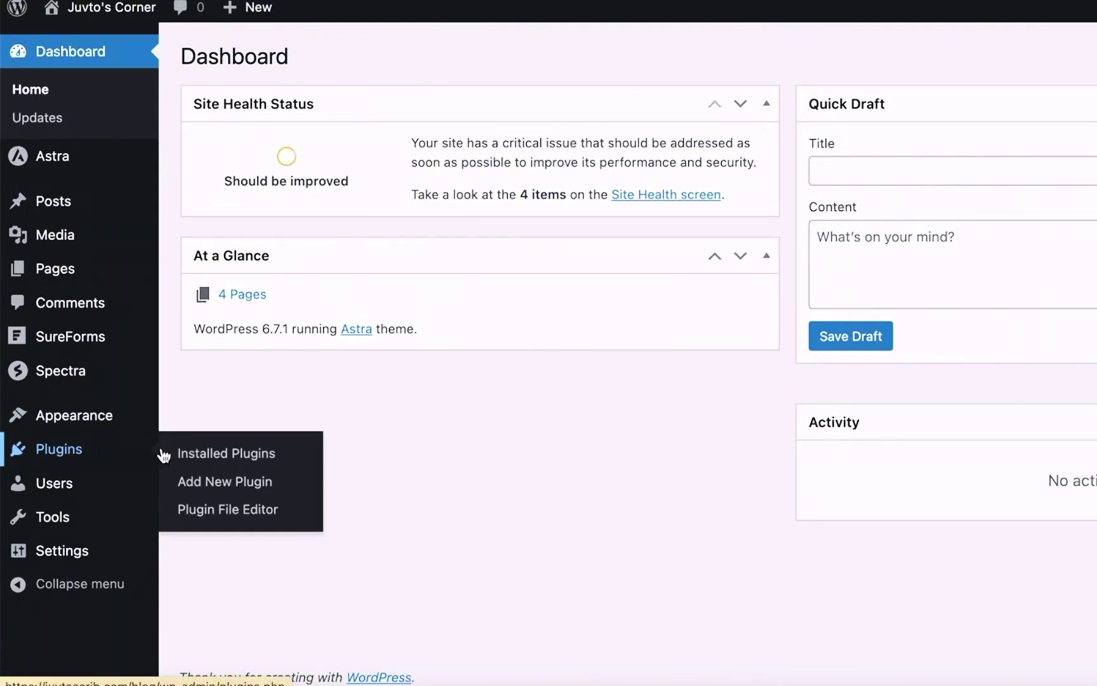
pyautogui.click(206, 484)
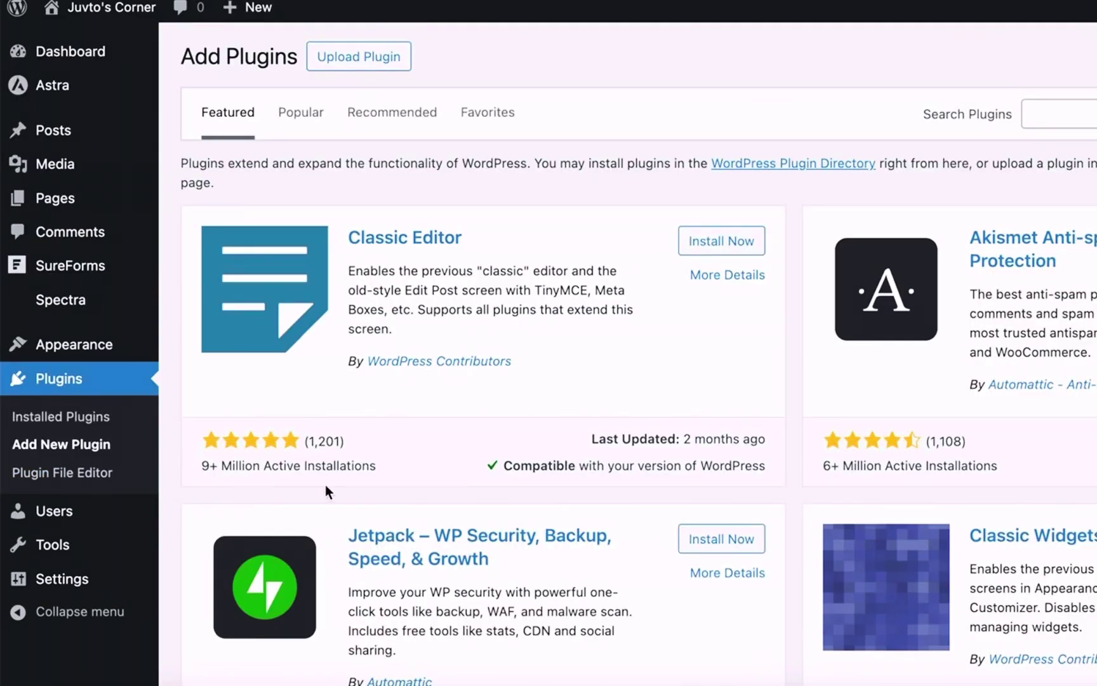
pyautogui.scroll(-10, 507, 575)
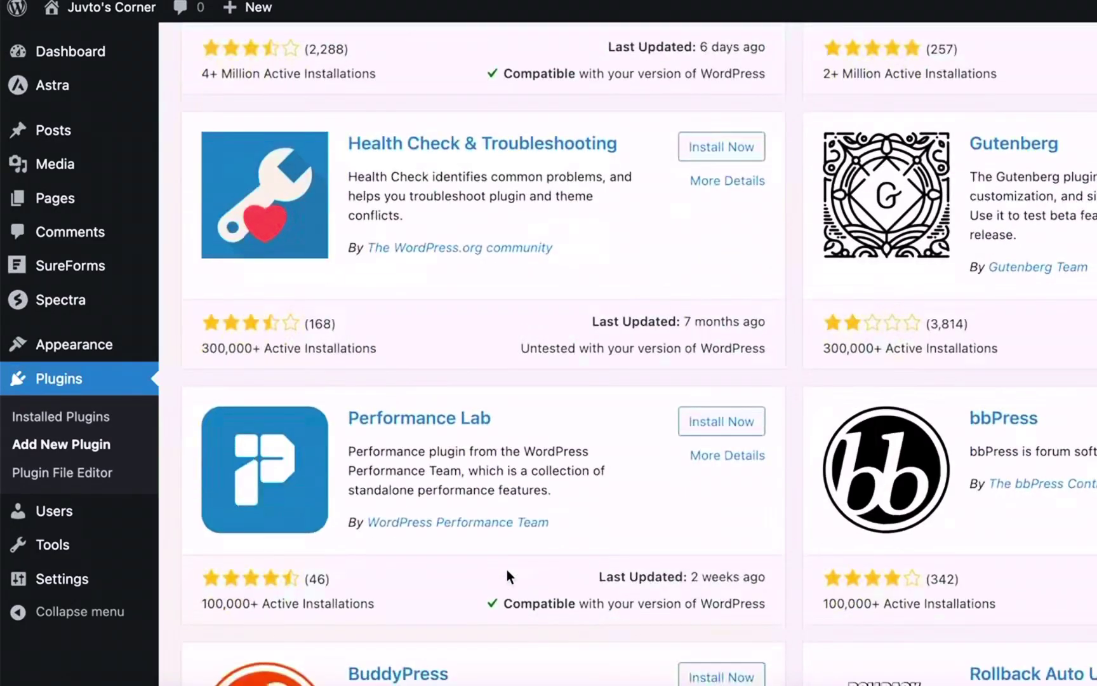
pyautogui.scroll(10, 507, 578)
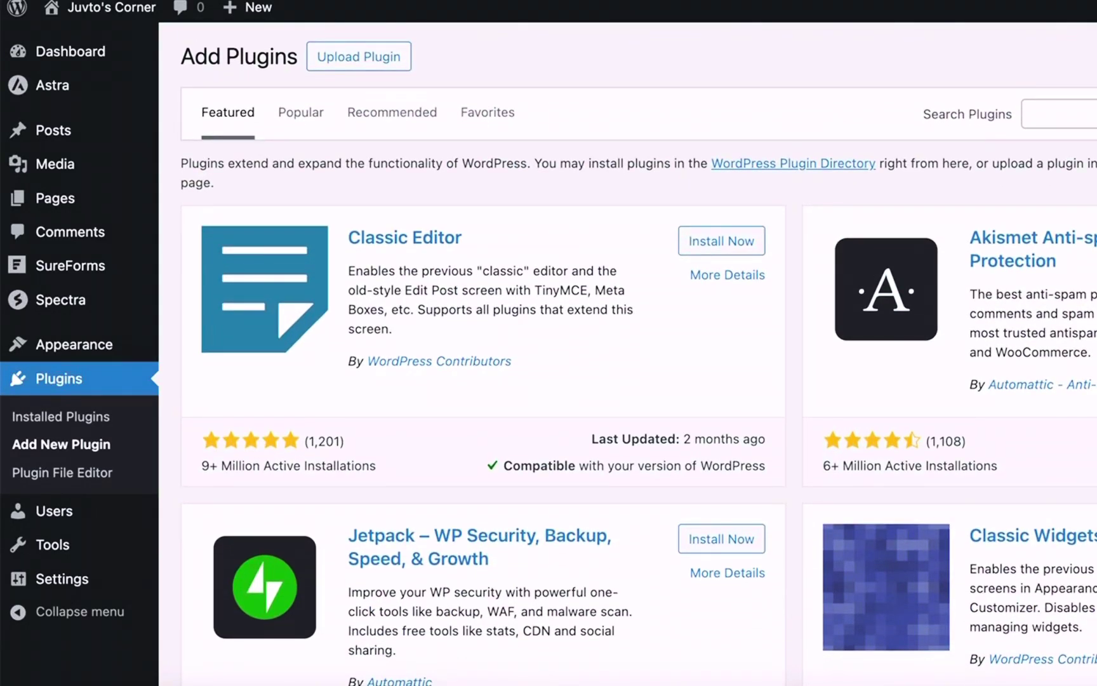
pyautogui.click(1061, 115)
pyautogui.write('yo')
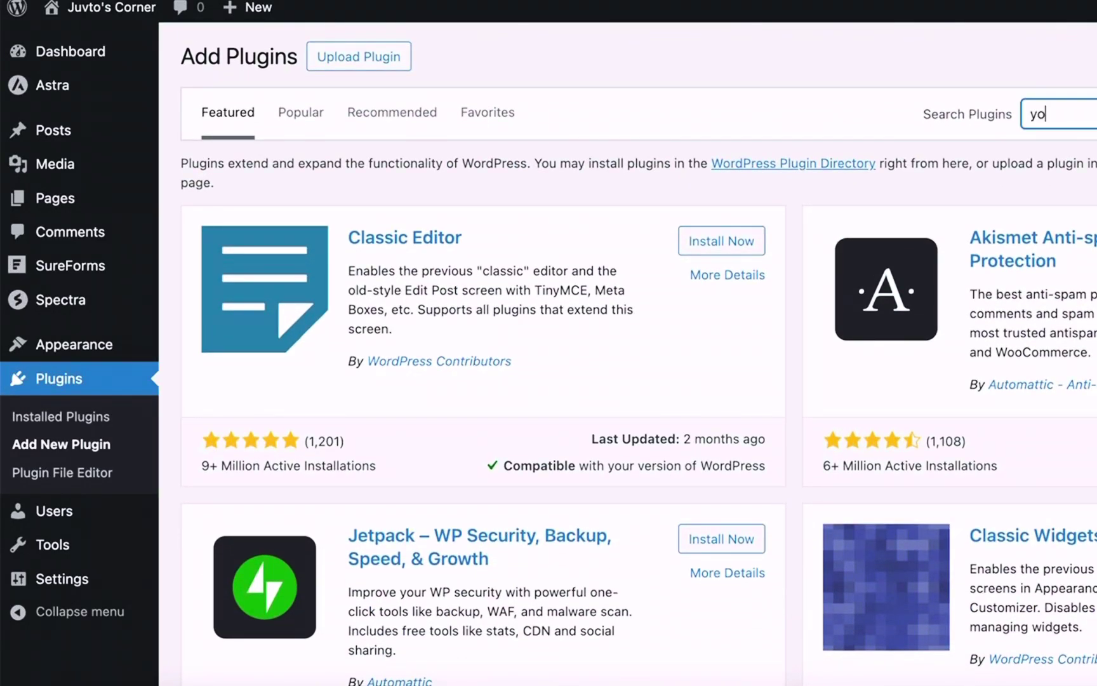
pyautogui.write('ast seo')
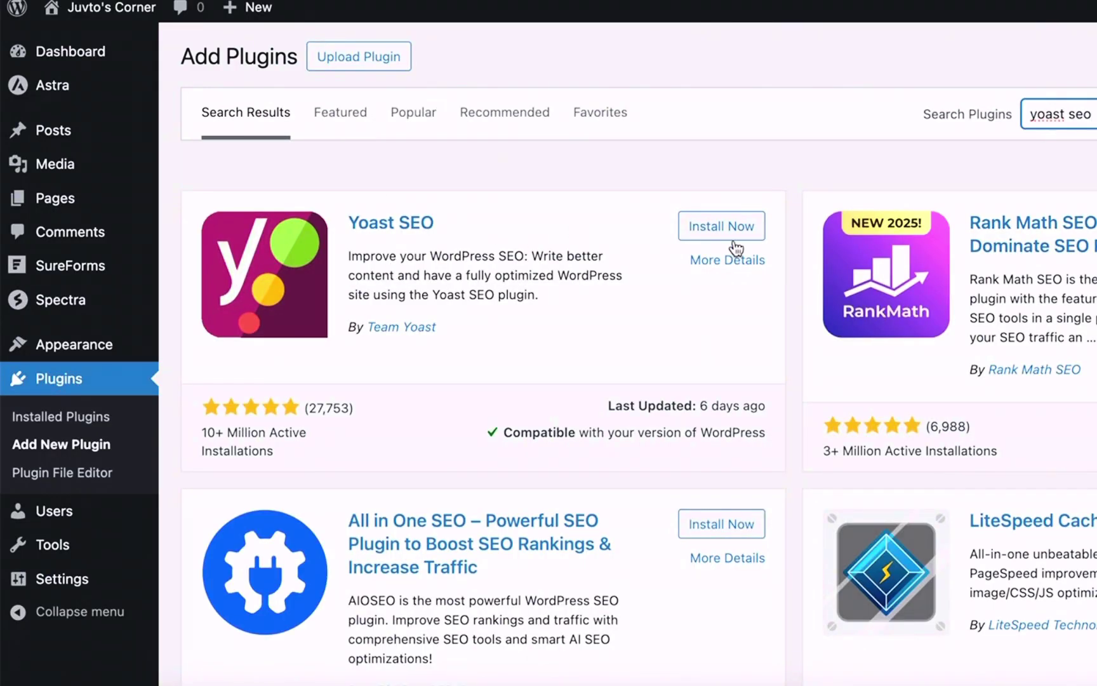
pyautogui.click(730, 226)
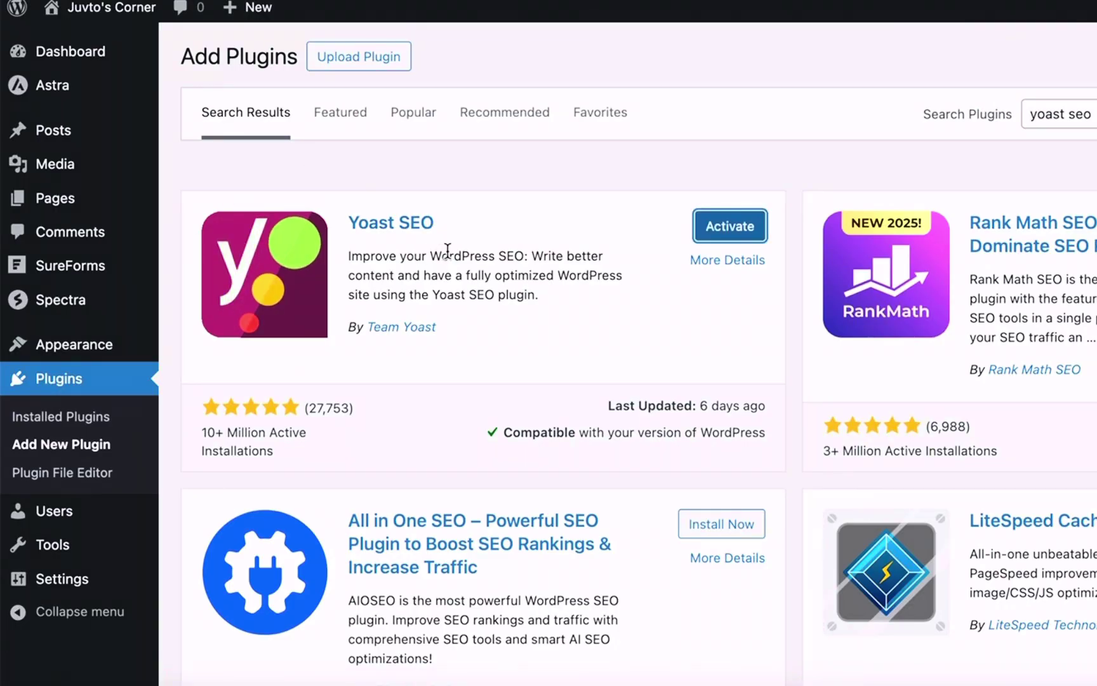
pyautogui.click(713, 230)
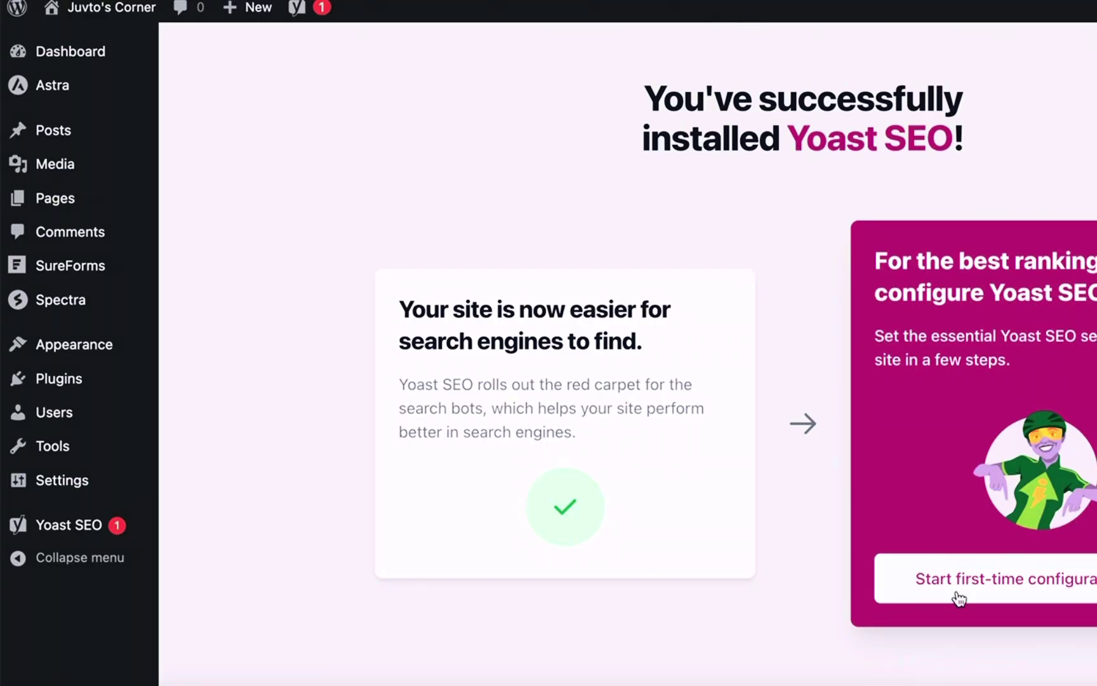
# Start the first-time configuration of Yoast SEO and dismiss the Premium offer for Yoast AI
pyautogui.scroll(-1, 813, 538)
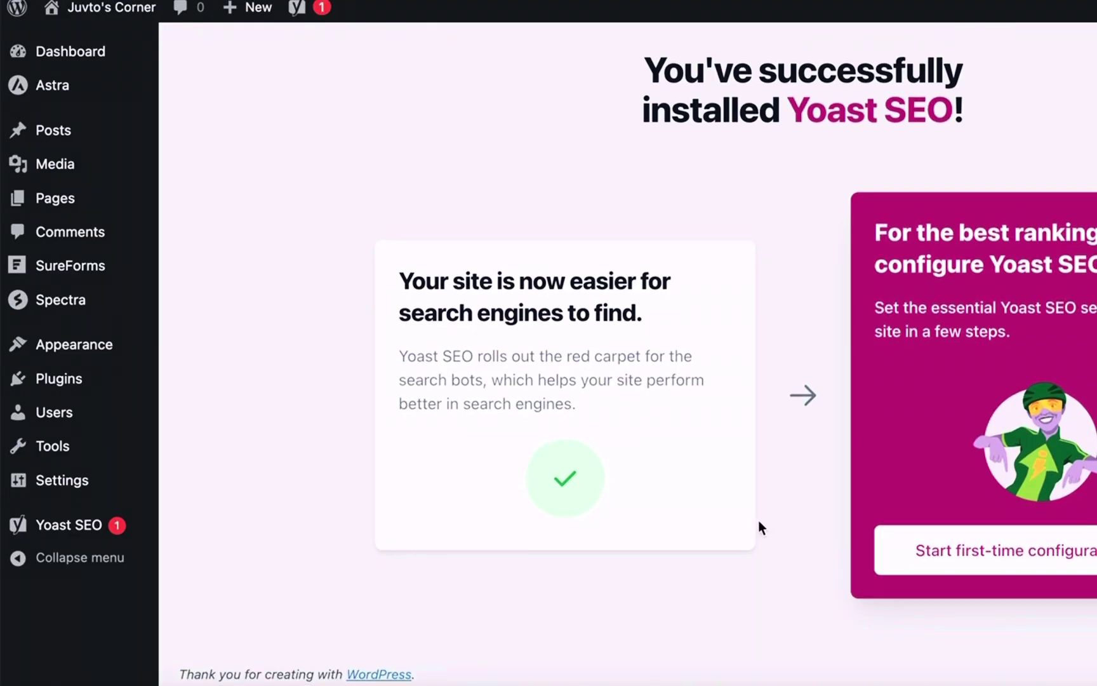
pyautogui.click(1059, 554)
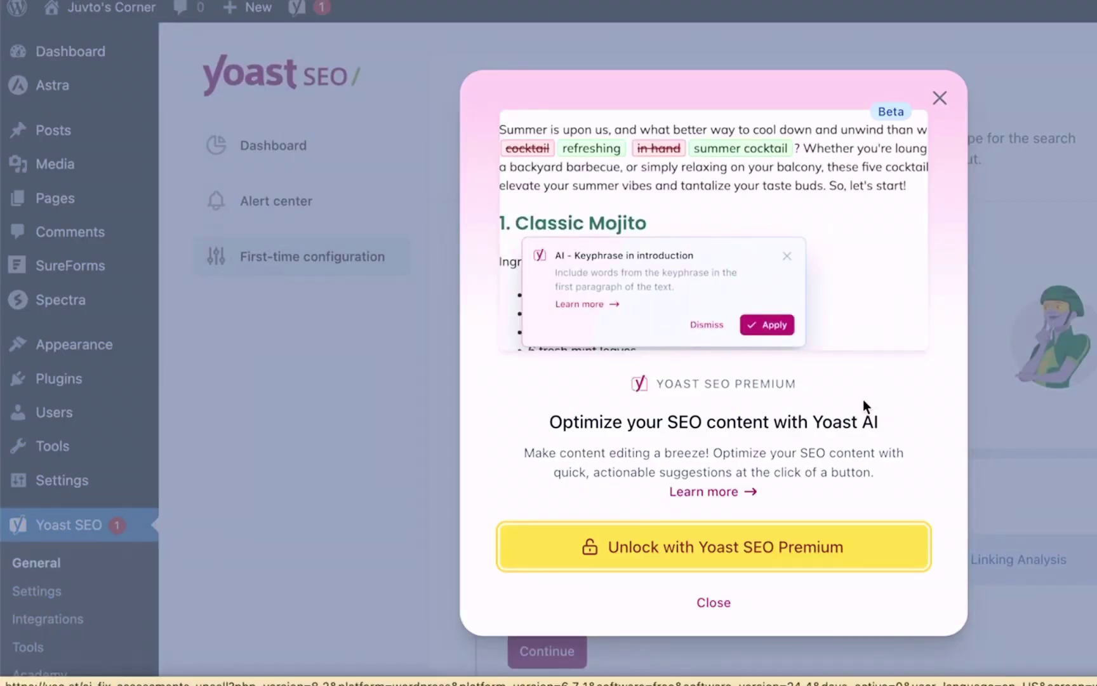
pyautogui.scroll(-1, 864, 399)
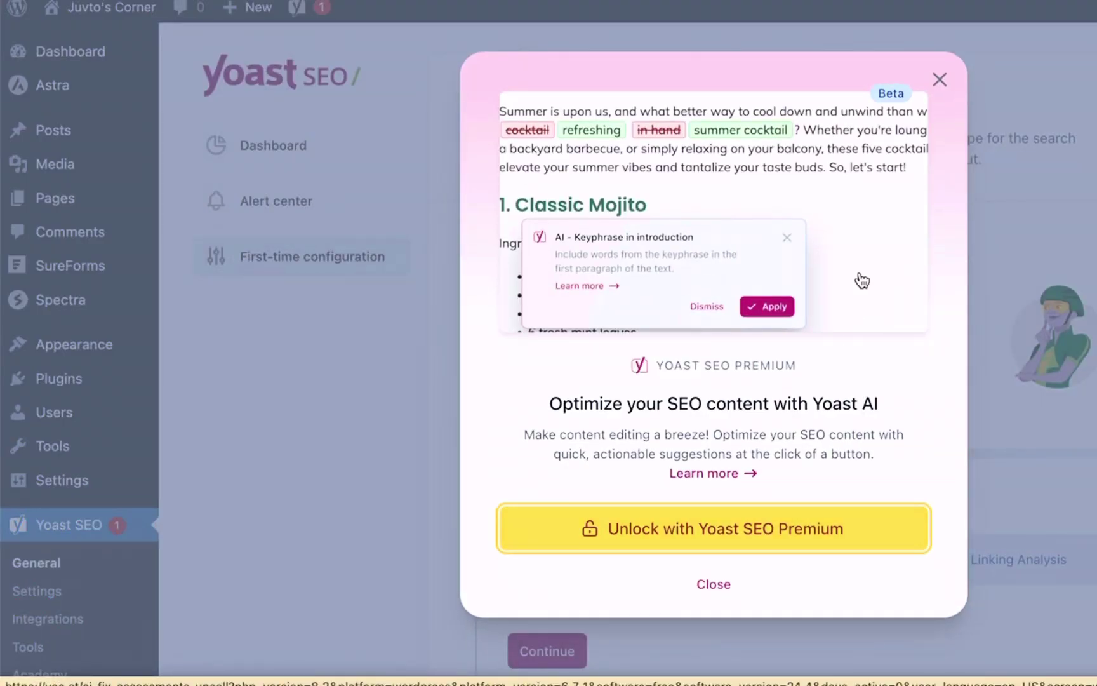
pyautogui.click(711, 583)
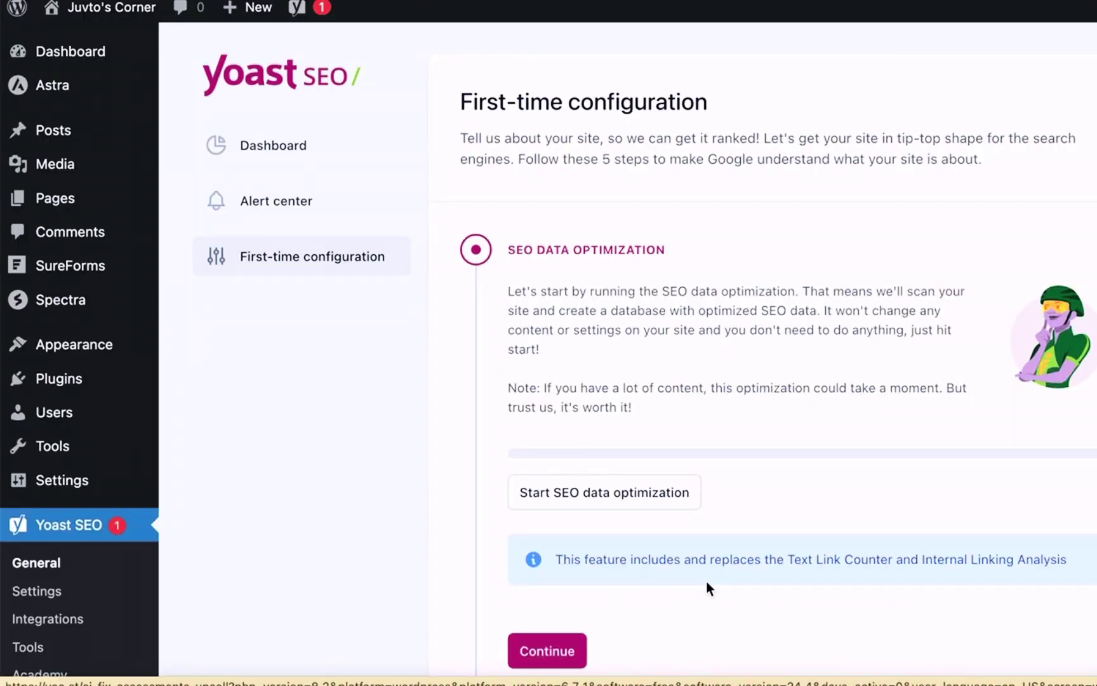
# Continue the first-time configuration to the social profiles stage without running the SEO data optimization
pyautogui.scroll(-4, 619, 512)
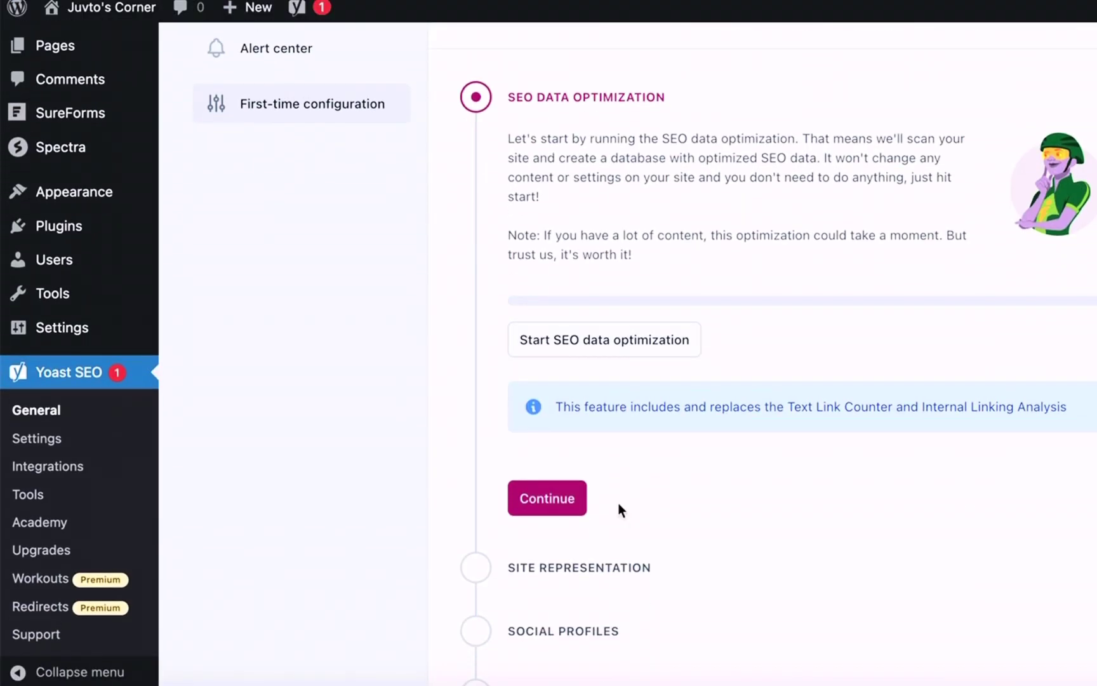
pyautogui.scroll(5, 619, 508)
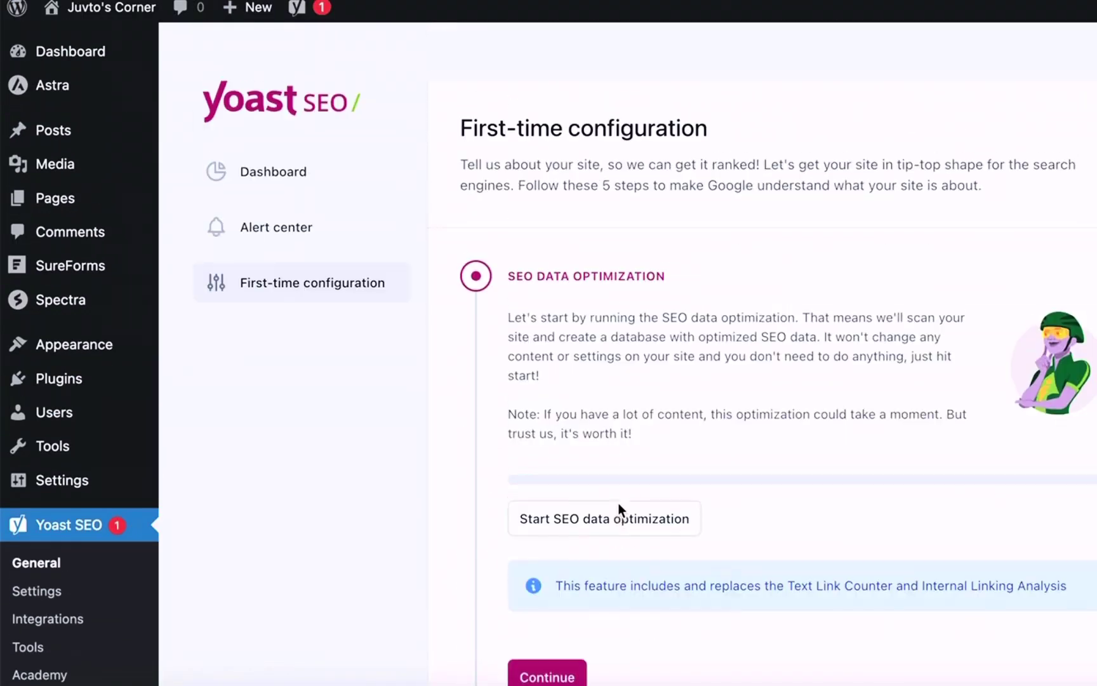
pyautogui.scroll(-4, 619, 508)
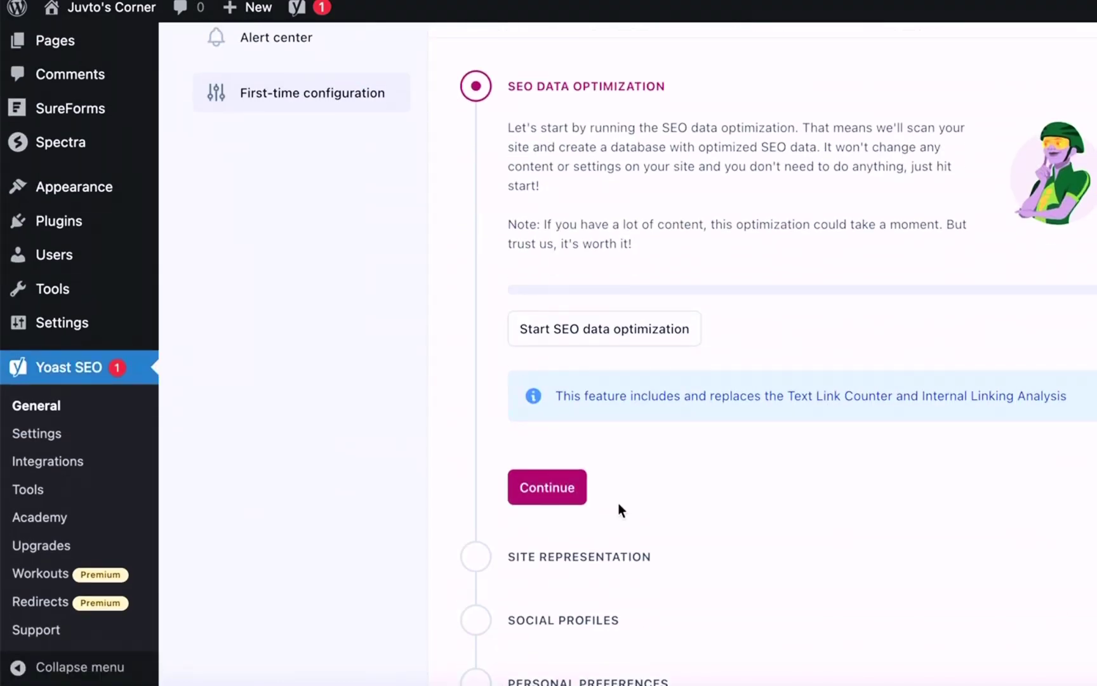
pyautogui.click(547, 496)
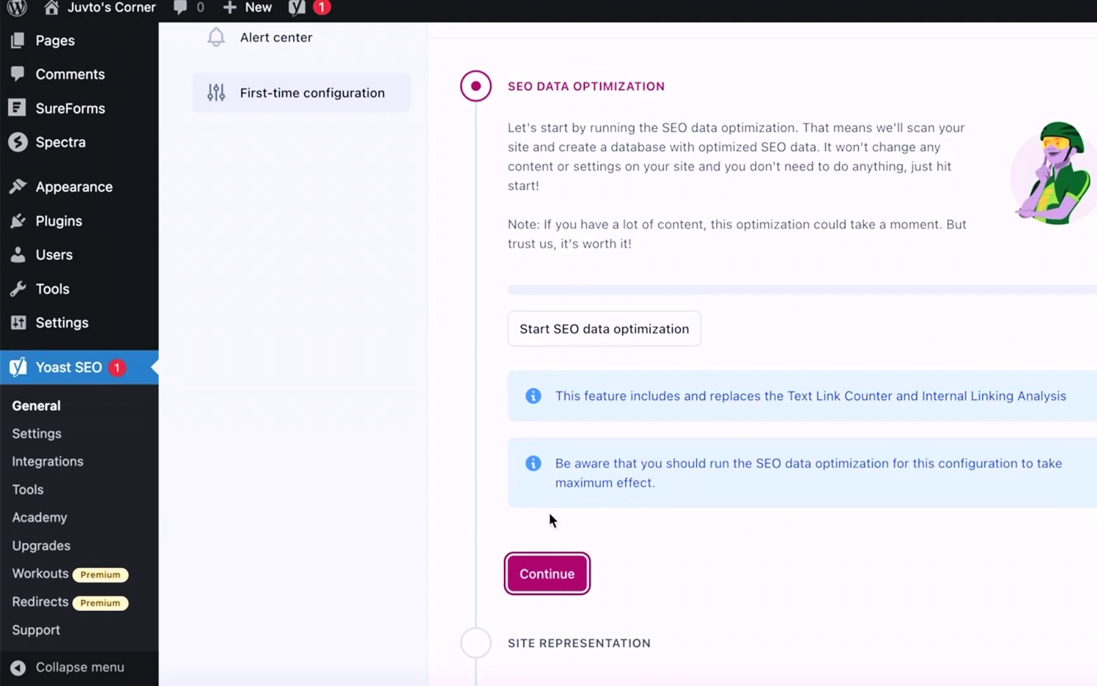
pyautogui.scroll(-5, 576, 546)
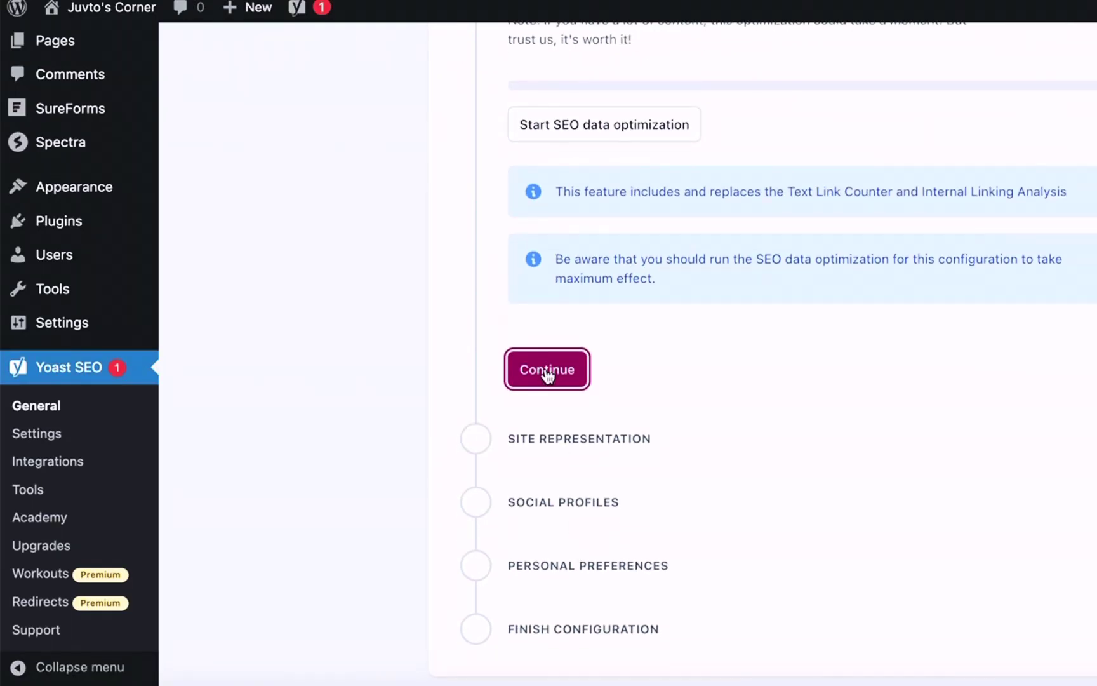
pyautogui.click(548, 370)
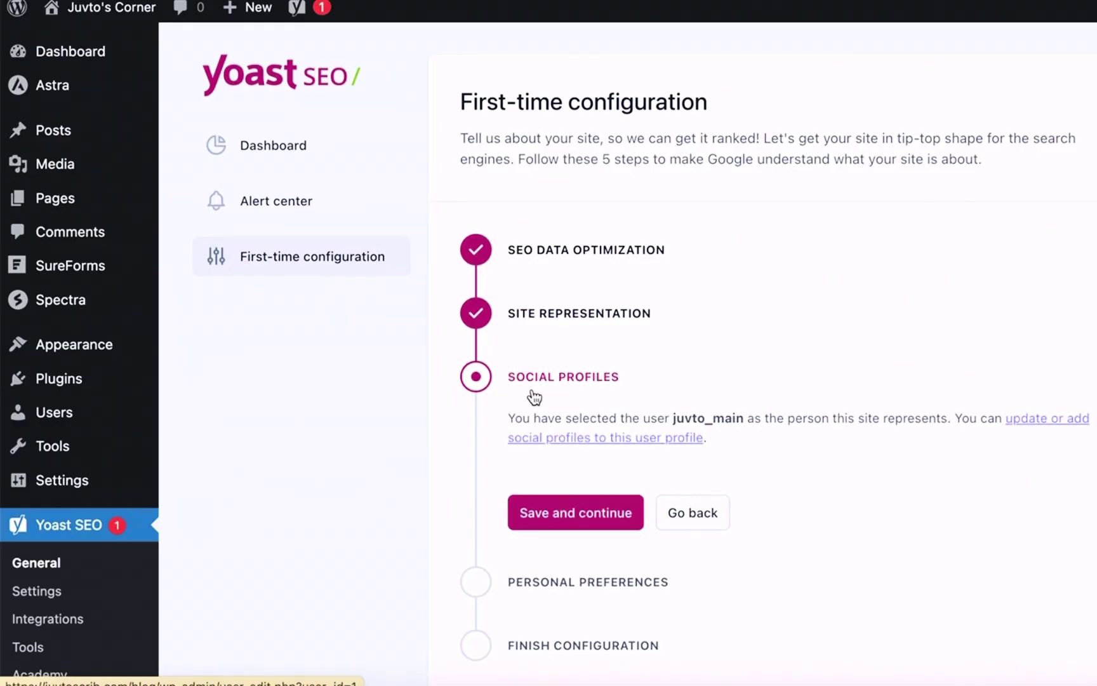
# Leave the first-time configuration at social profiles and view the list of installed plugins
pyautogui.scroll(-1, 532, 389)
pyautogui.scroll(1, 532, 389)
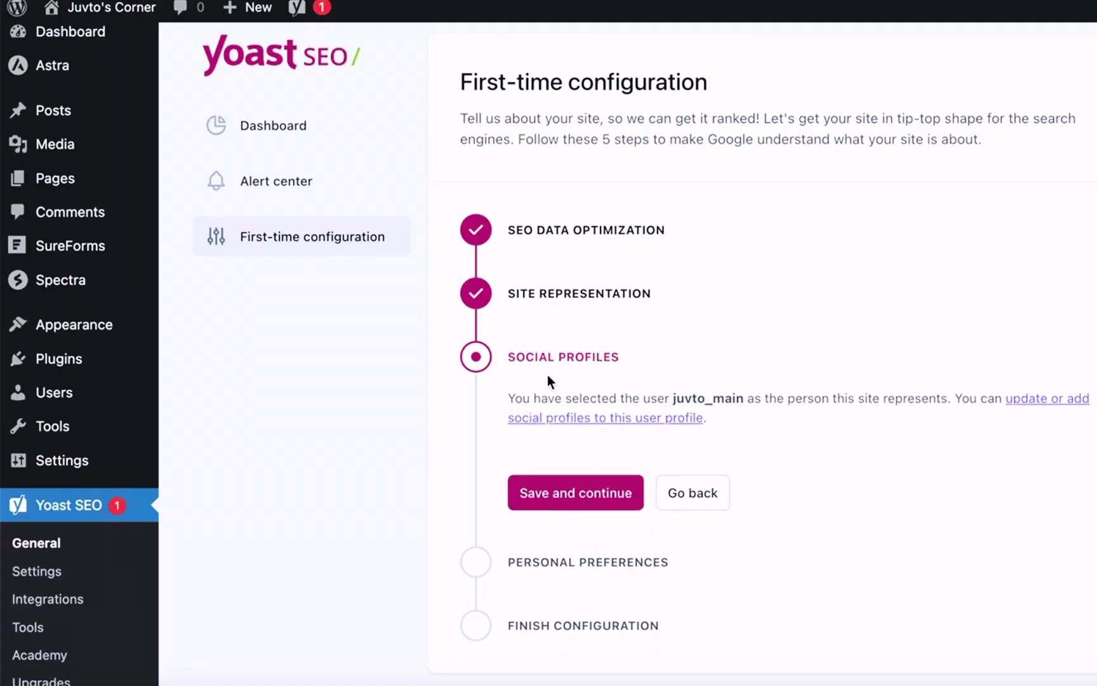
pyautogui.scroll(-3, 544, 628)
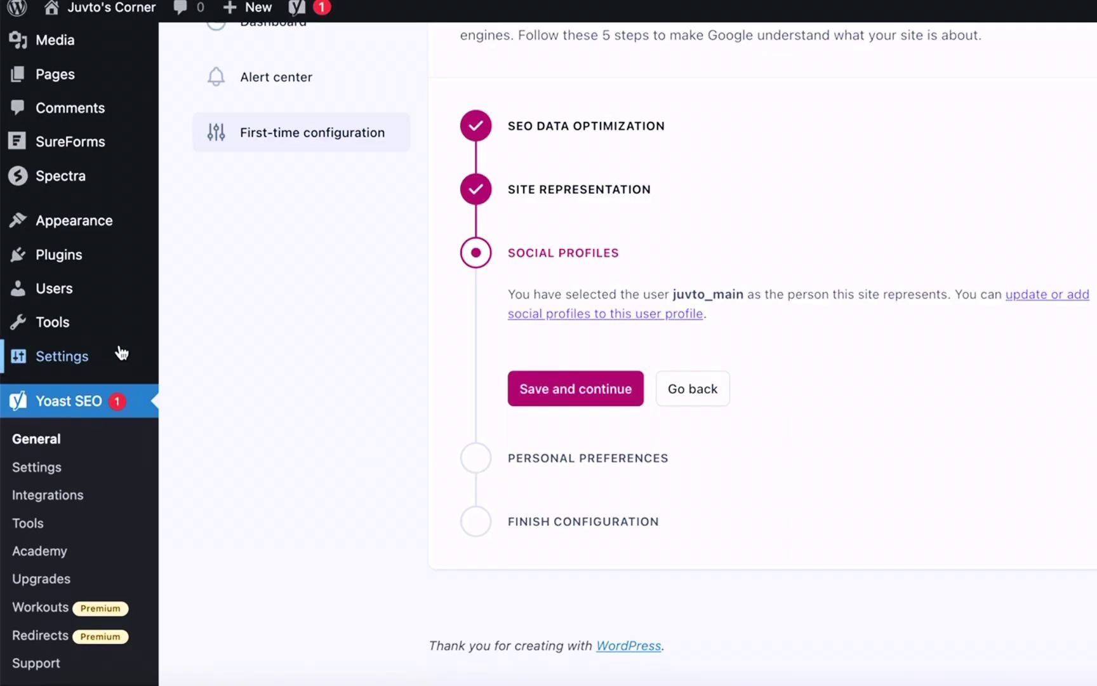
pyautogui.moveTo(72, 361)
pyautogui.scroll(3, 56, 322)
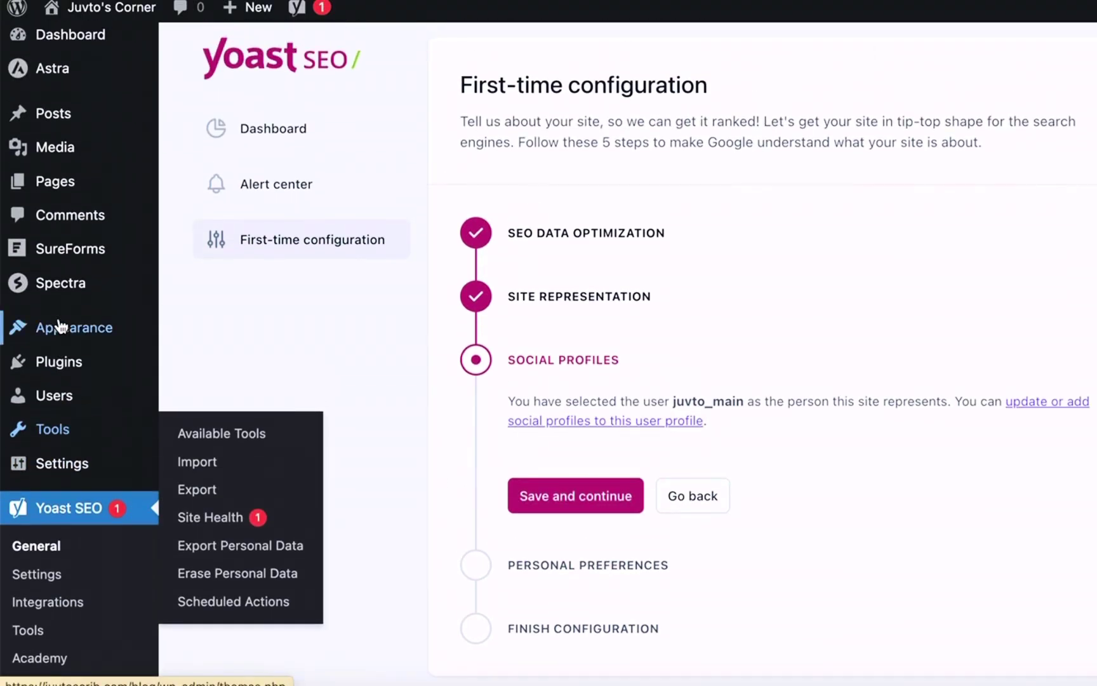
pyautogui.moveTo(58, 325)
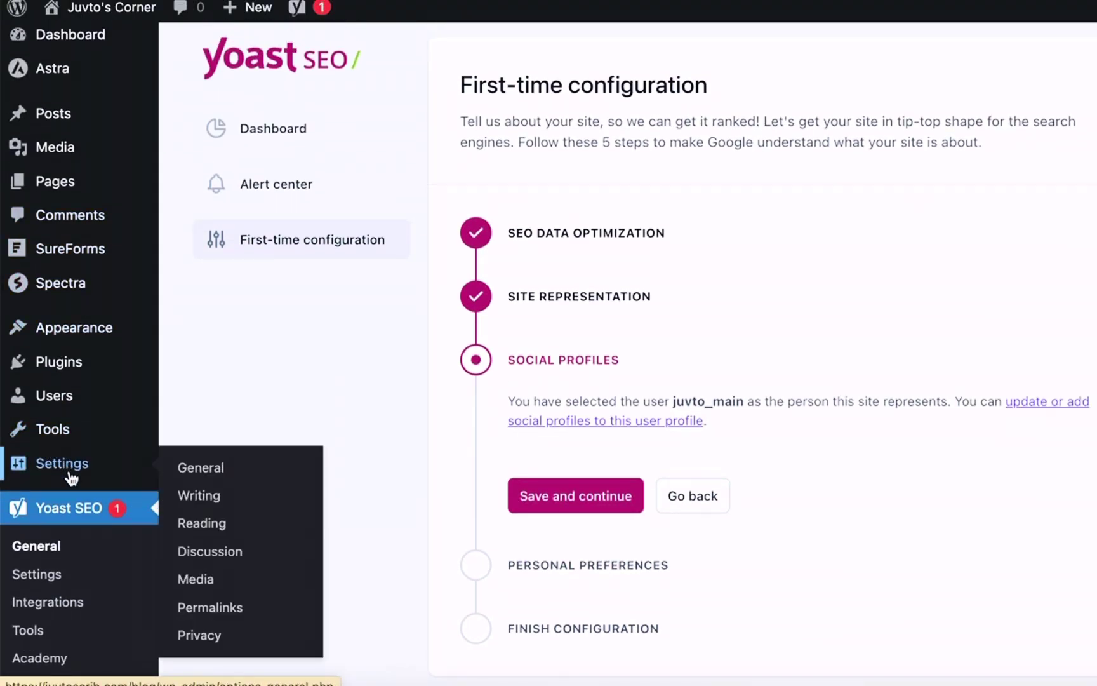
pyautogui.click(66, 376)
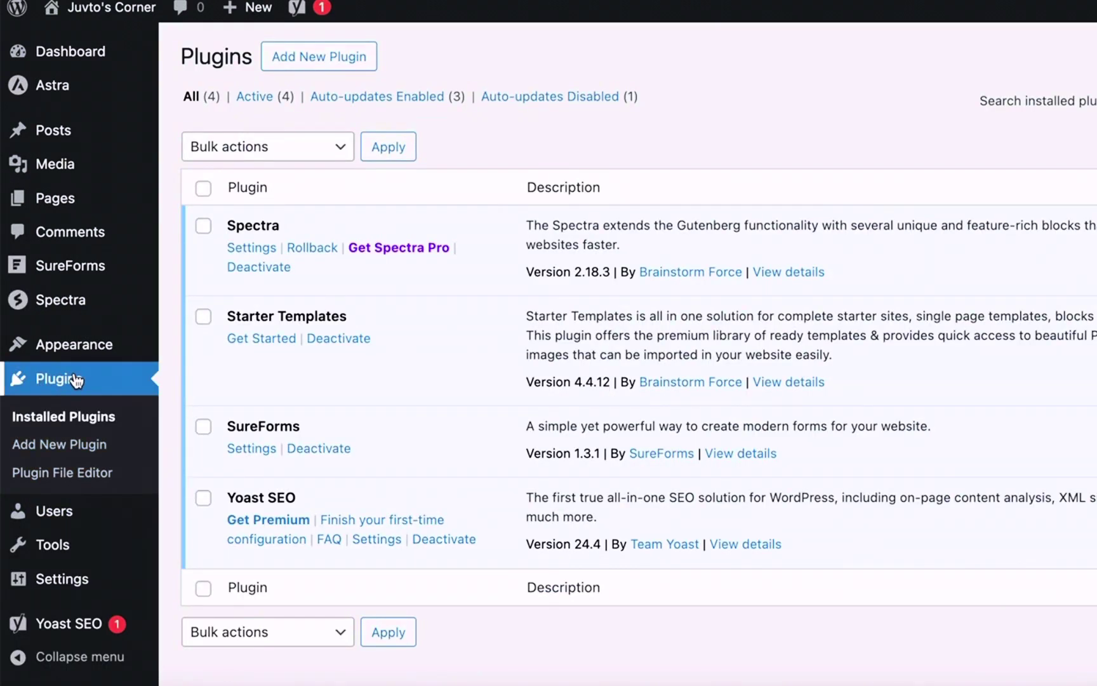
pyautogui.click(77, 381)
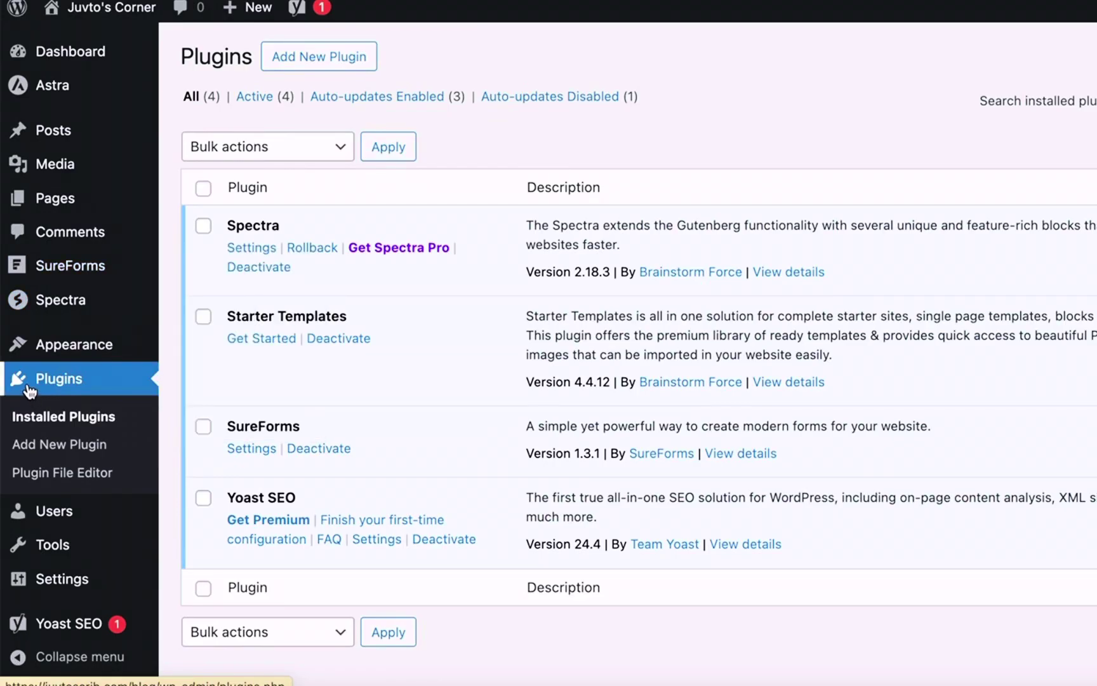
# Create a new blog post from the posts list
pyautogui.click(45, 135)
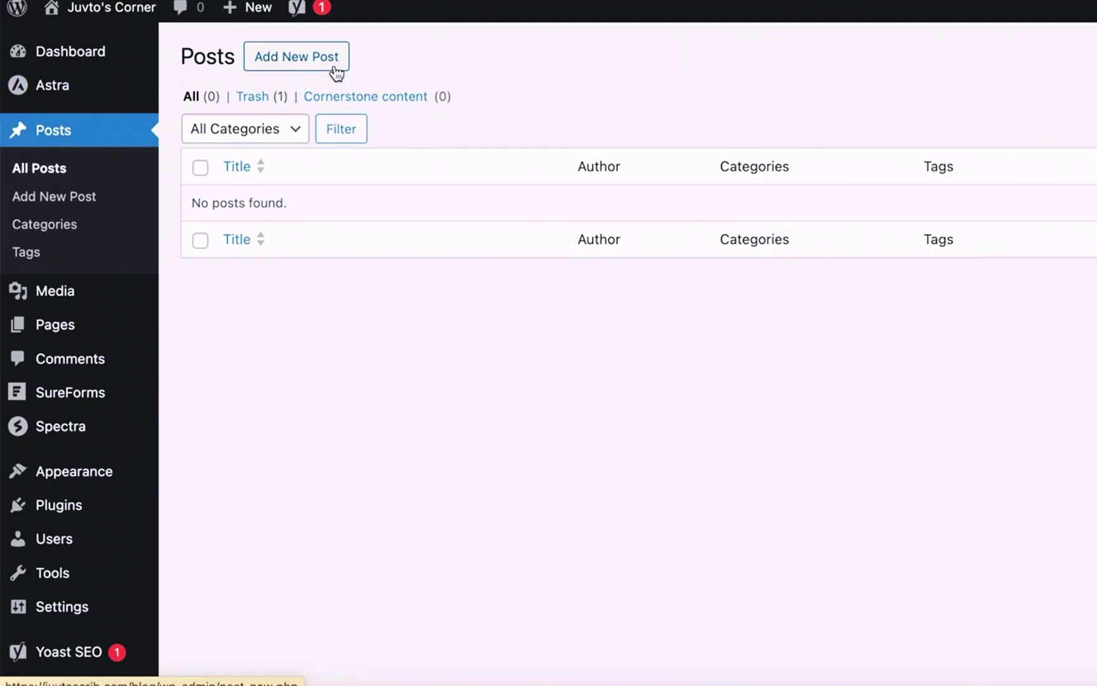
pyautogui.click(316, 68)
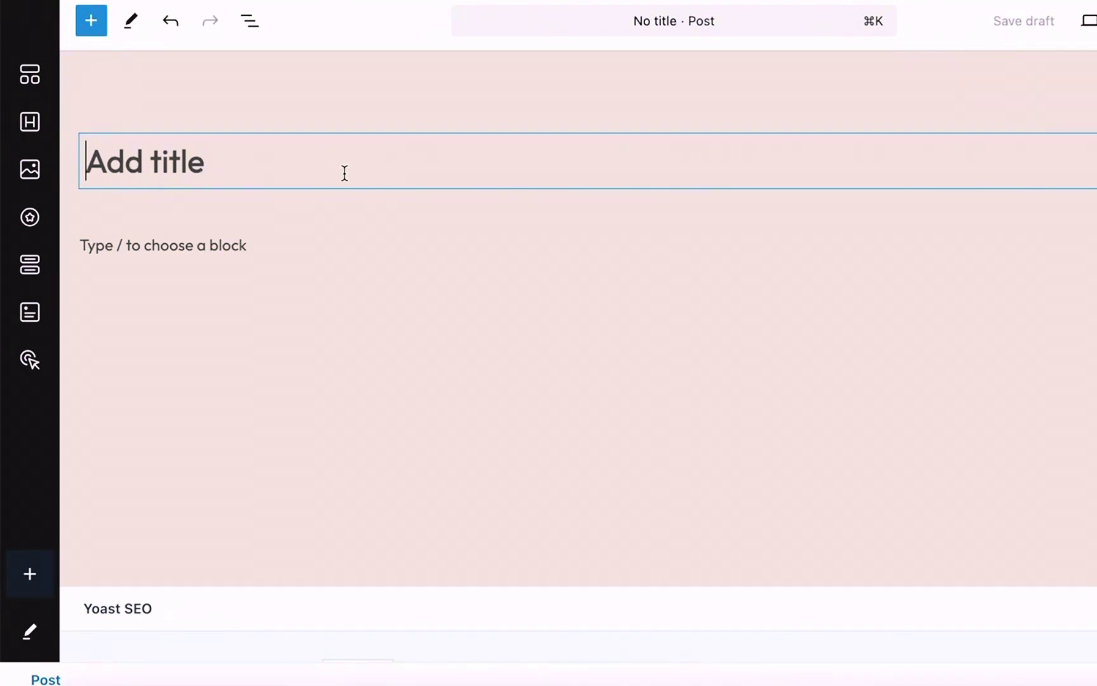
# Examine the post's Yoast SEO section, from focus keyphrase and search appearance to SEO analysis, cornerstone content and insights
pyautogui.scroll(-5, 206, 303)
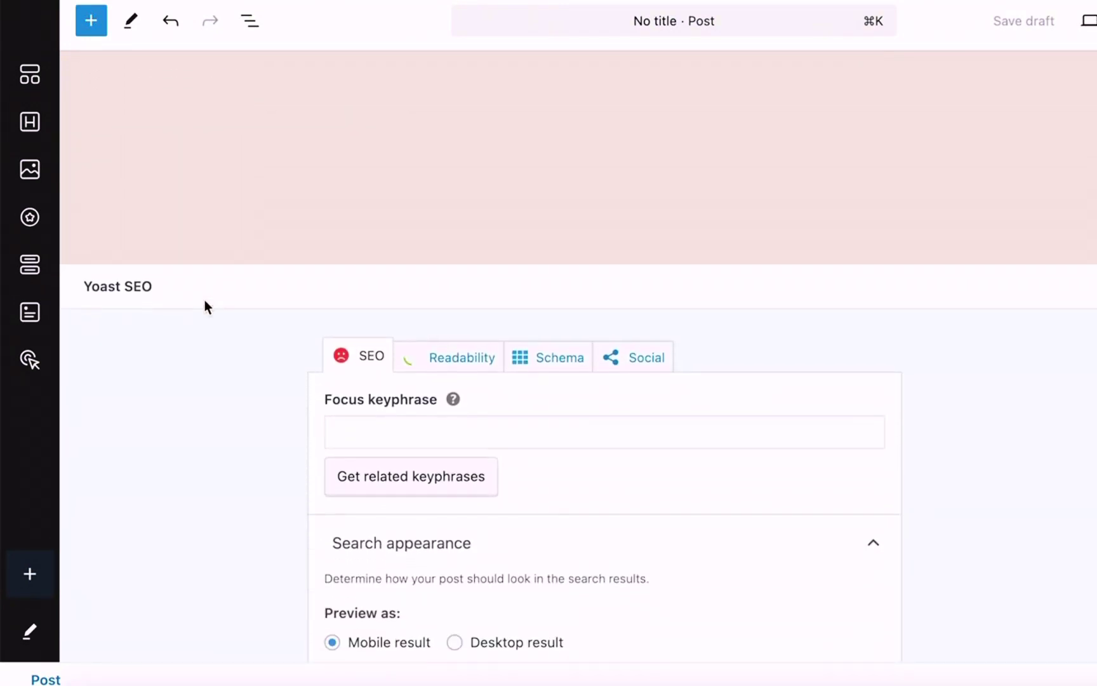
pyautogui.scroll(-3, 205, 301)
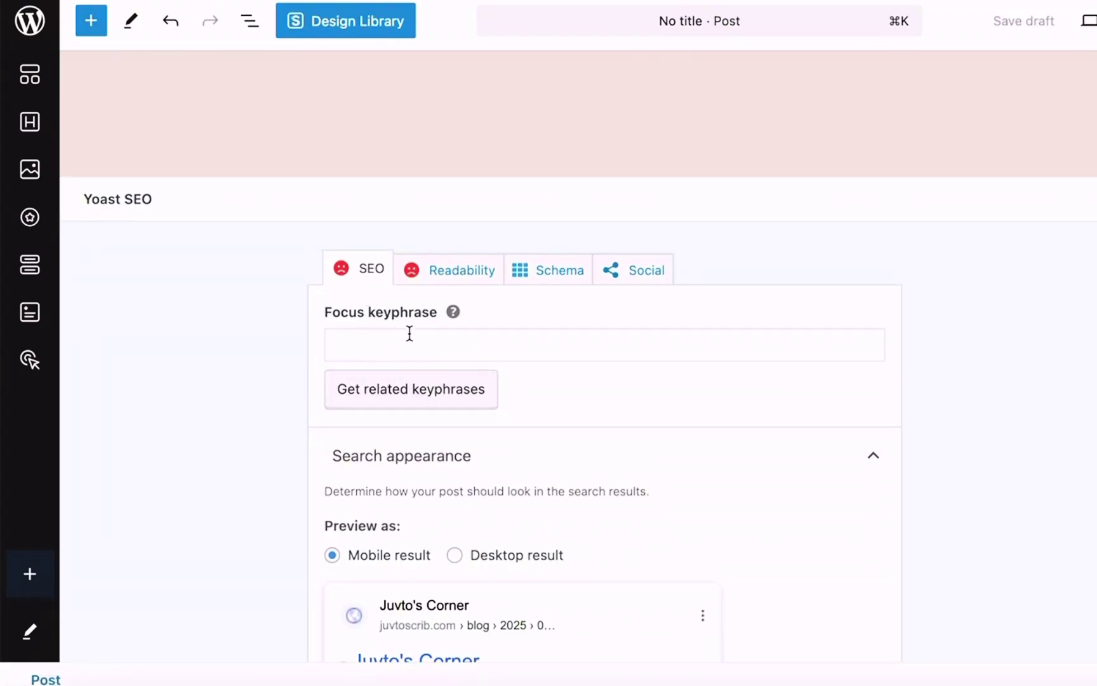
pyautogui.scroll(-10, 406, 302)
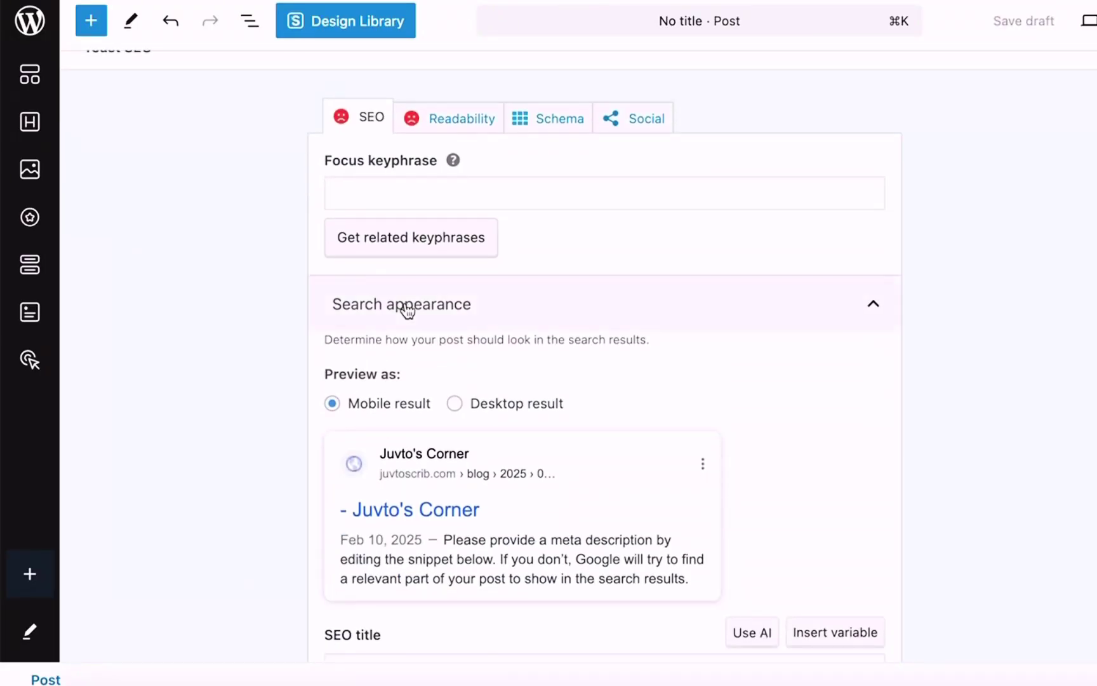
pyautogui.scroll(-1, 407, 311)
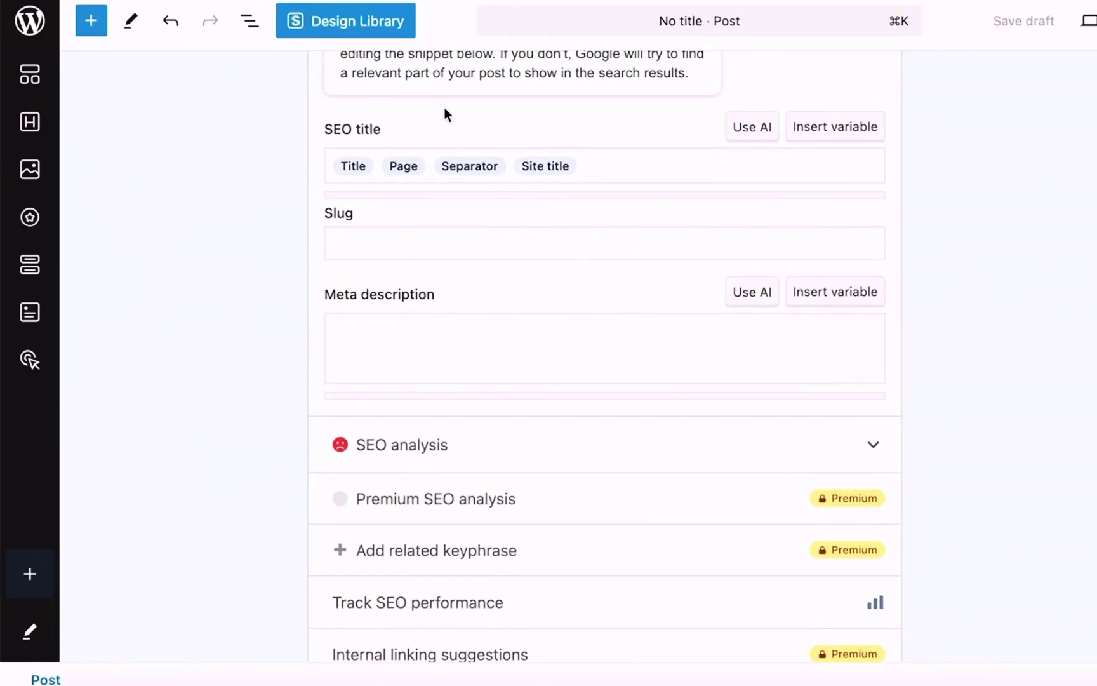
pyautogui.scroll(-5, 483, 492)
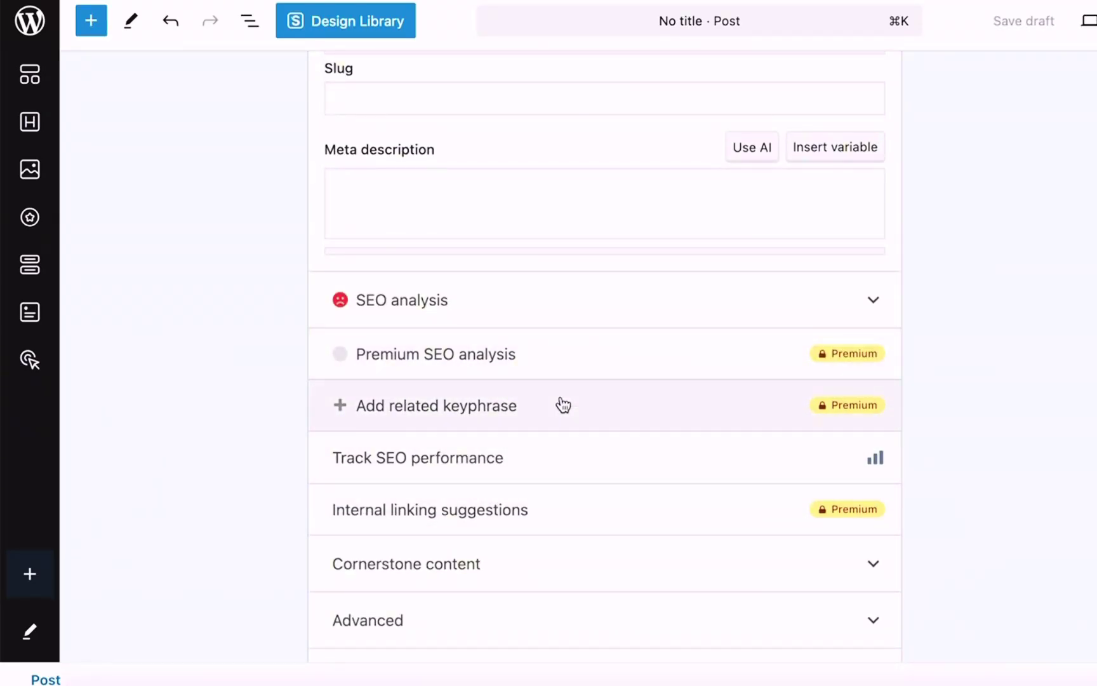
pyautogui.scroll(-2, 563, 405)
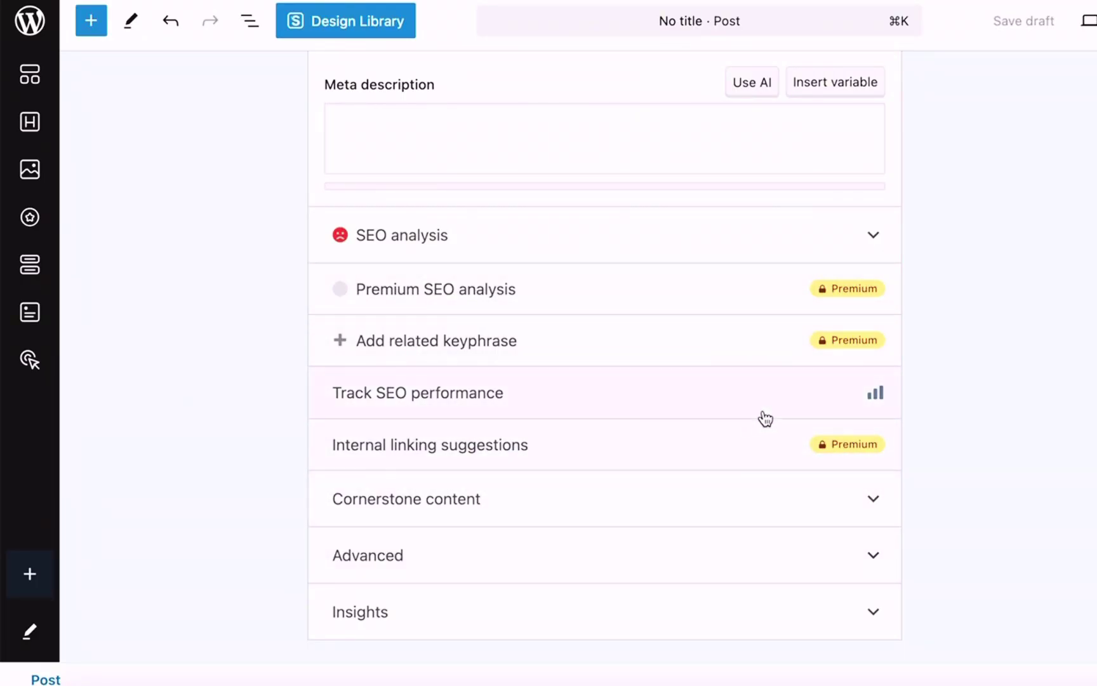
pyautogui.scroll(2, 767, 402)
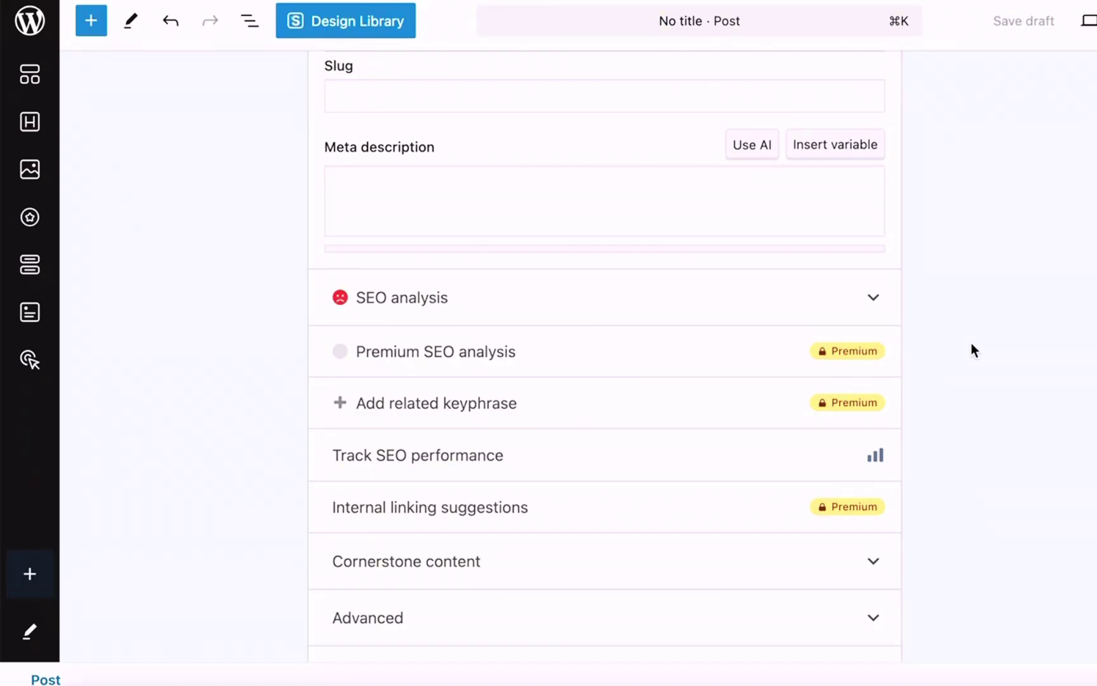
pyautogui.scroll(7, 972, 344)
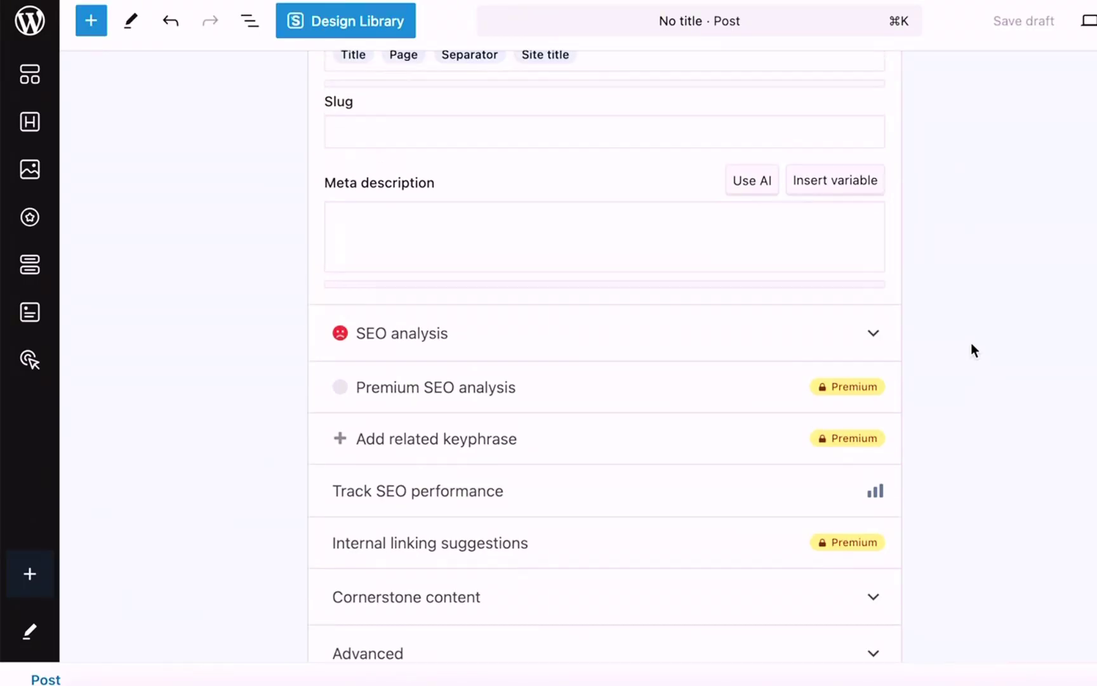
pyautogui.scroll(2, 973, 343)
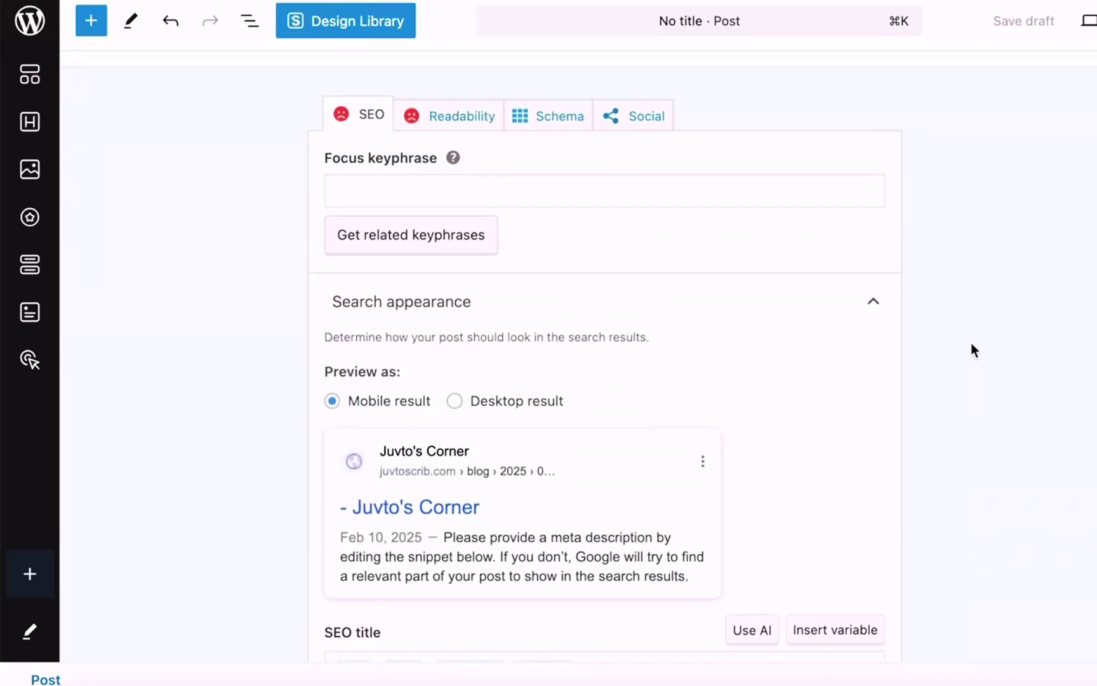
pyautogui.scroll(-8, 972, 343)
pyautogui.scroll(2, 972, 343)
pyautogui.scroll(10, 972, 343)
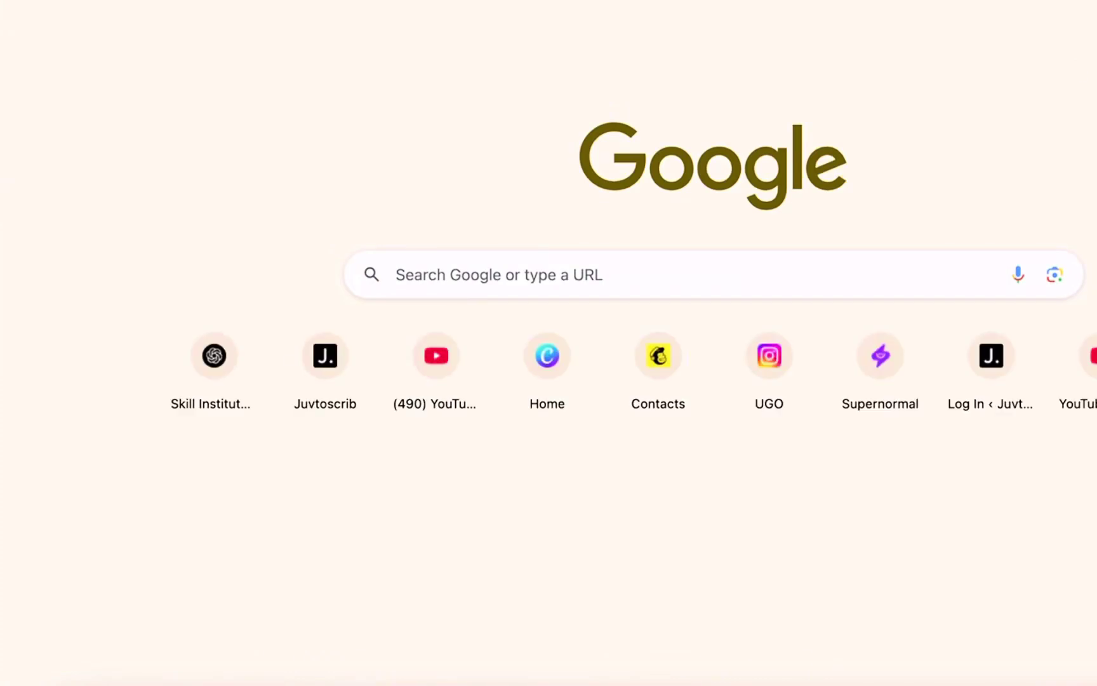
# Switch to Google Docs, open the document "5 Must-Have Pages for Startup Websites in 2025" and skim its opening
pyautogui.click(1096, 24)
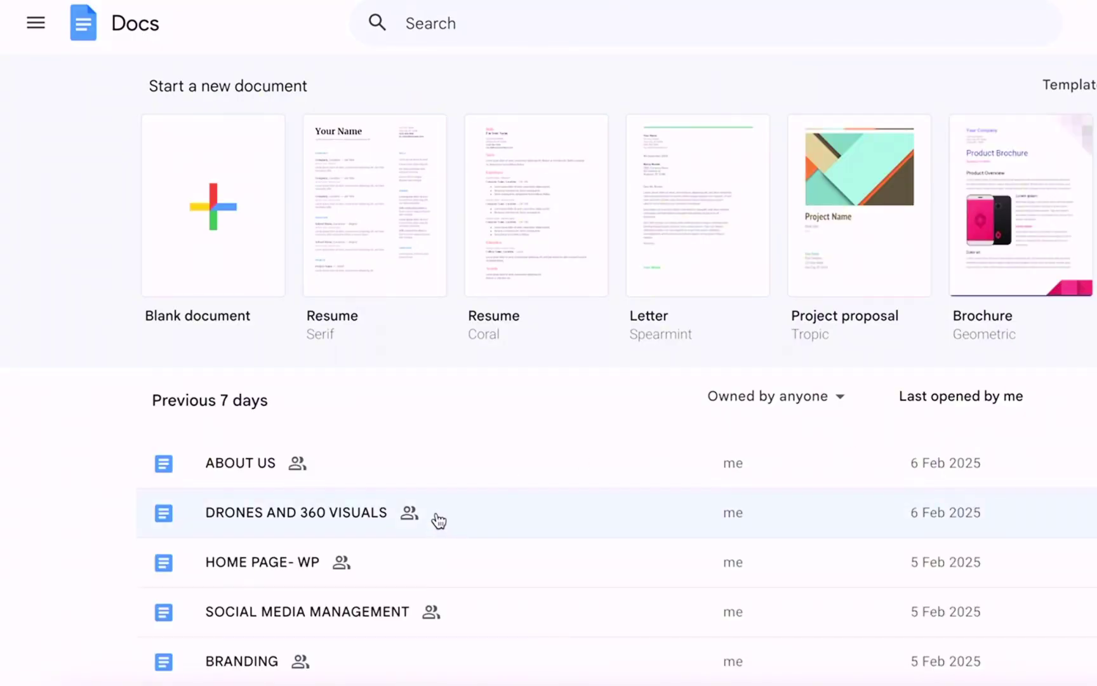
pyautogui.scroll(-3, 437, 524)
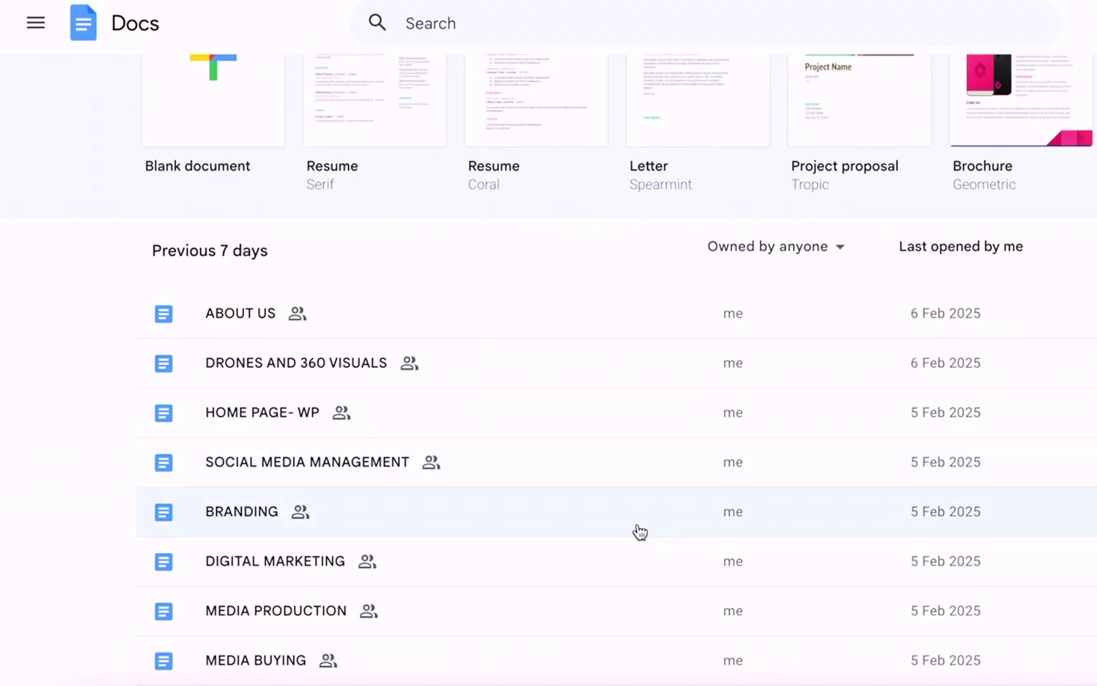
pyautogui.scroll(-2, 637, 531)
pyautogui.scroll(-5, 638, 532)
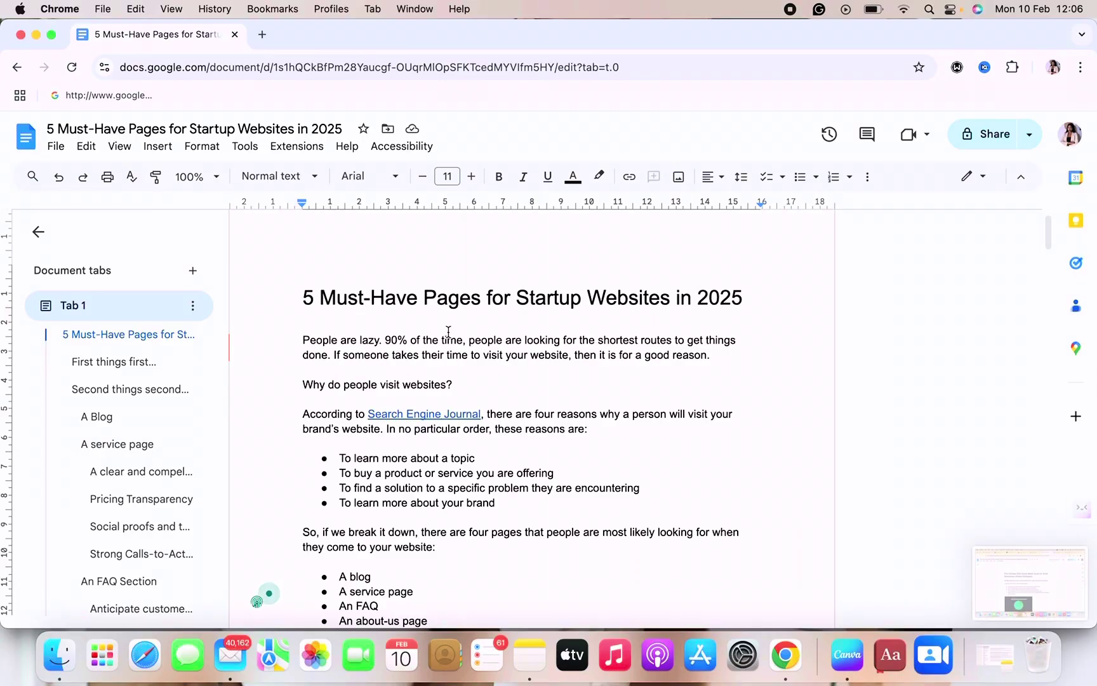
pyautogui.scroll(-2, 448, 331)
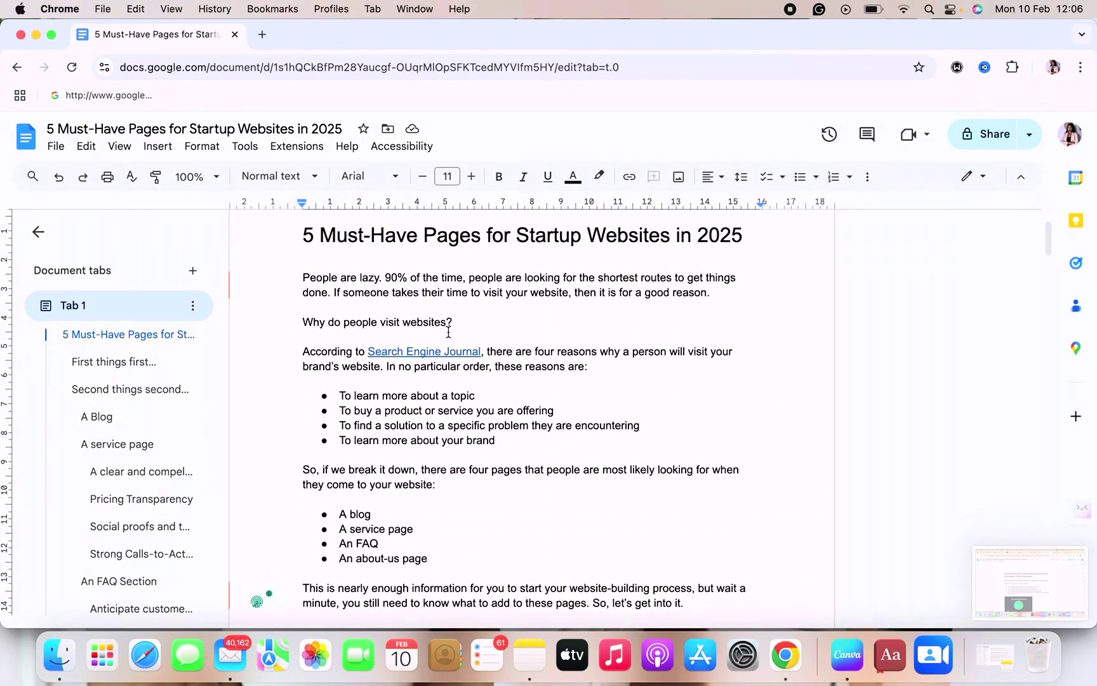
pyautogui.scroll(-5, 448, 332)
pyautogui.scroll(8, 449, 332)
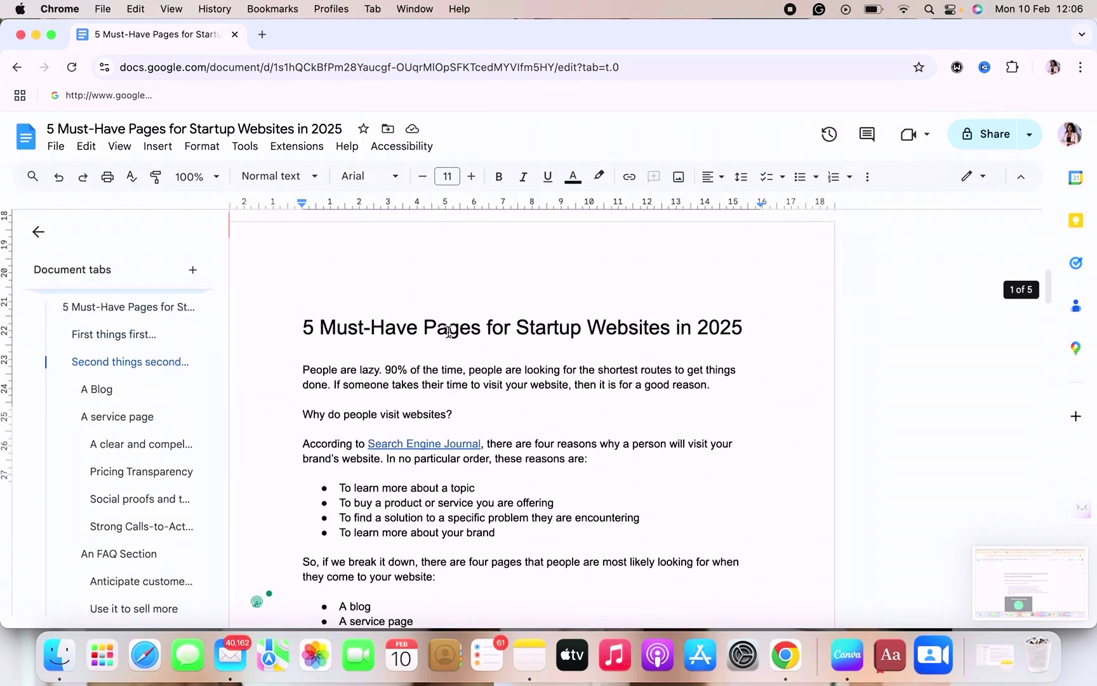
# Copy the article heading "5 Must-Have Pages for Startup Websites in 2025" from Google Docs into the WordPress post's title
pyautogui.tripleClick(385, 327)
pyautogui.press('super+c')
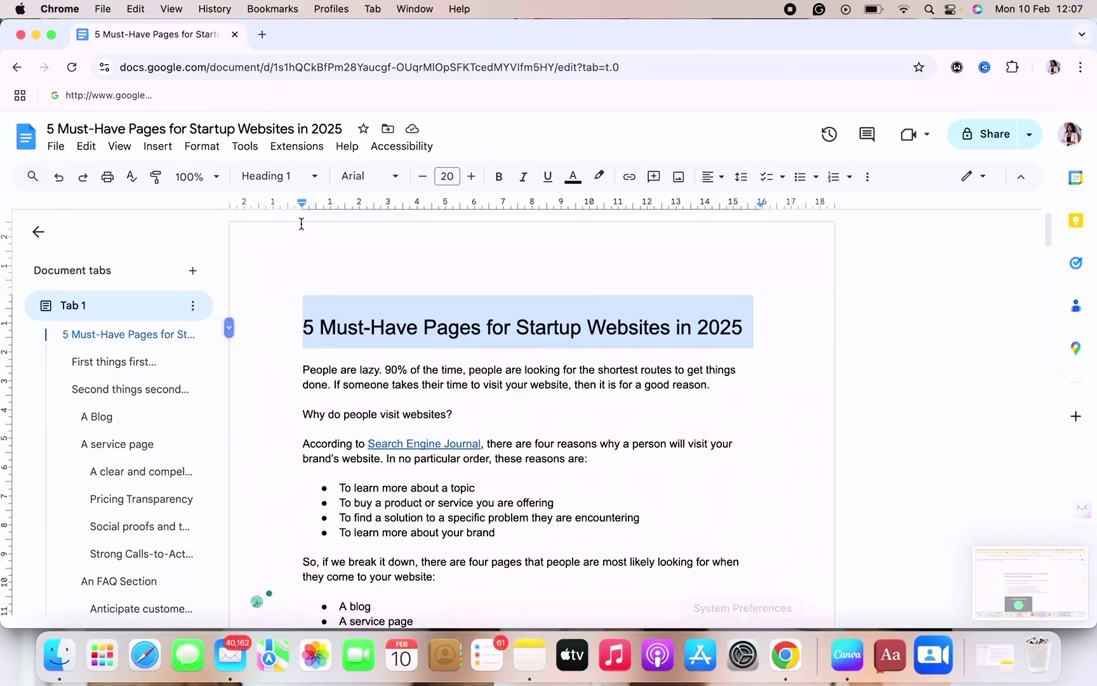
pyautogui.click(34, 35)
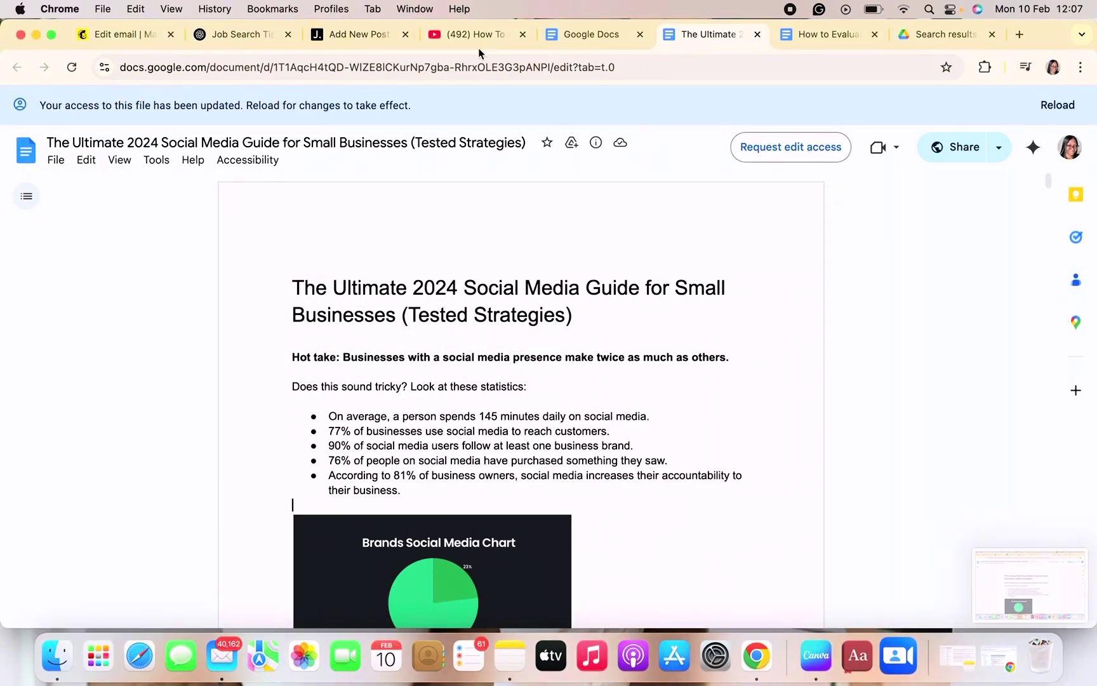
pyautogui.click(330, 40)
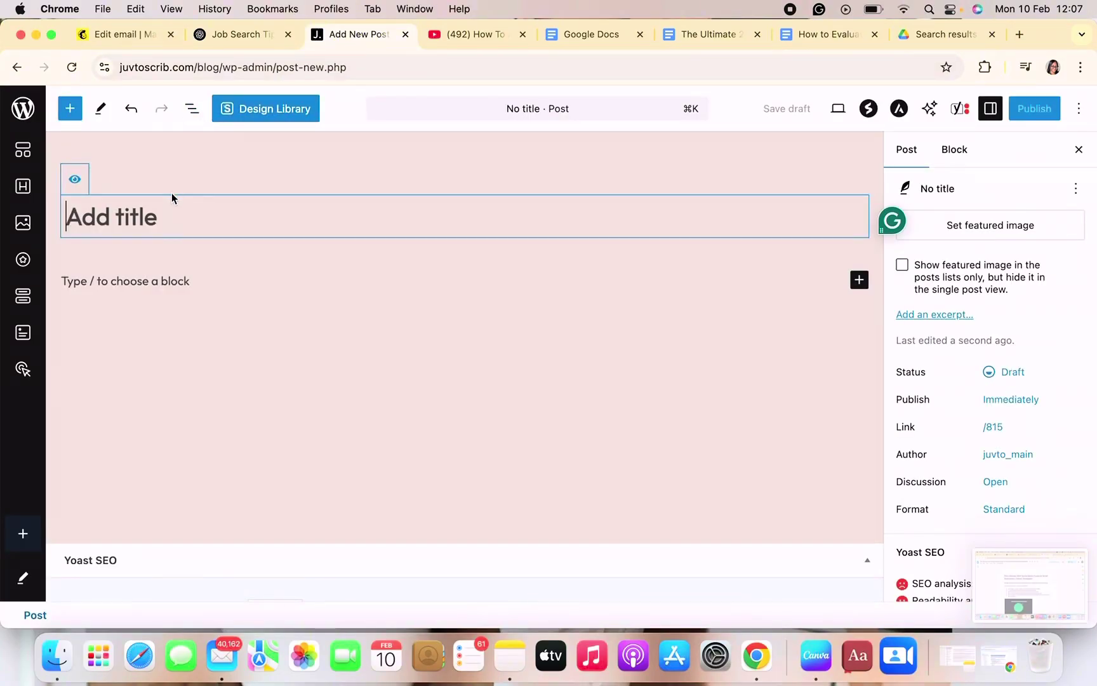
pyautogui.press('super+v')
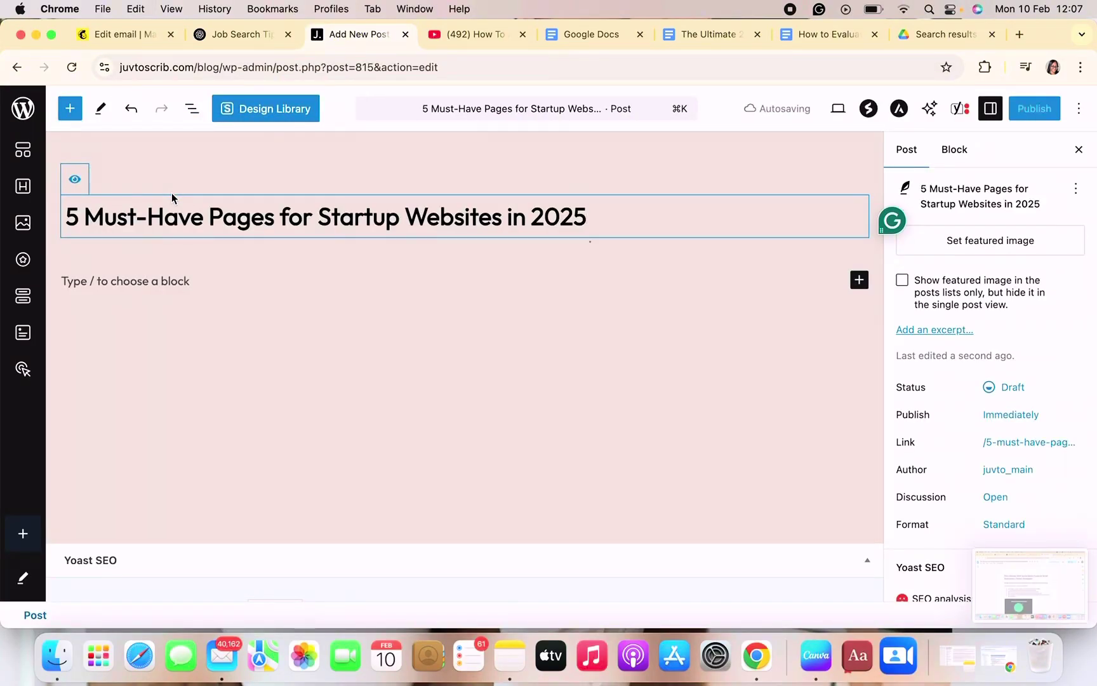
# Copy the entire article from the Google Docs document and paste it into the WordPress post's body
pyautogui.click(150, 287)
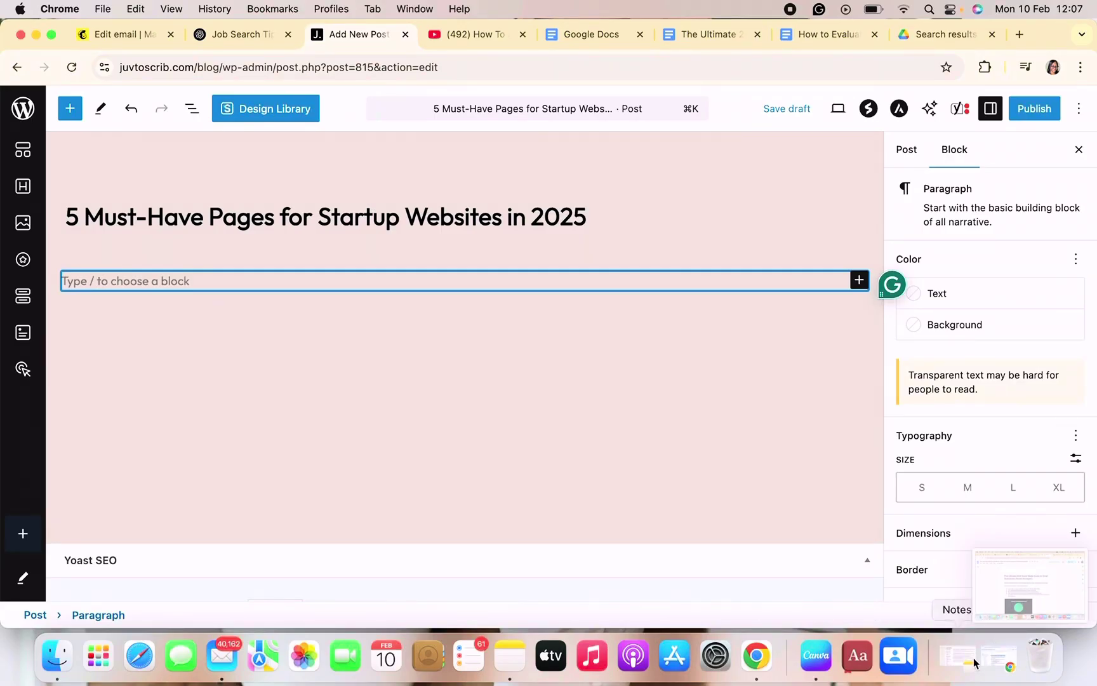
pyautogui.click(1000, 652)
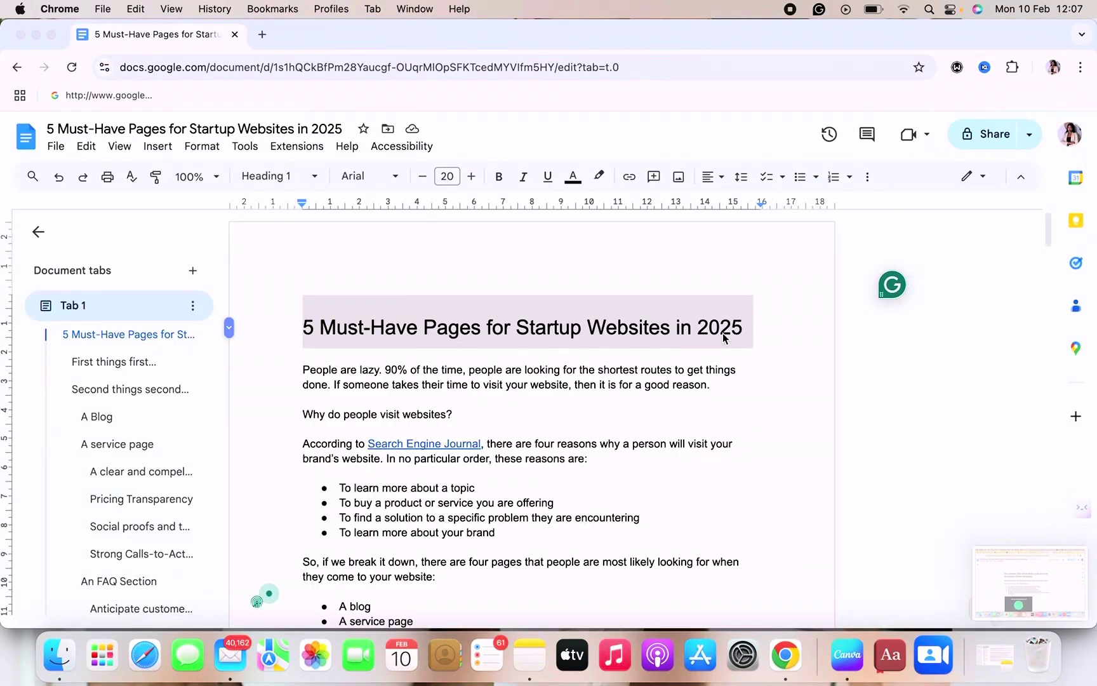
pyautogui.click(302, 371)
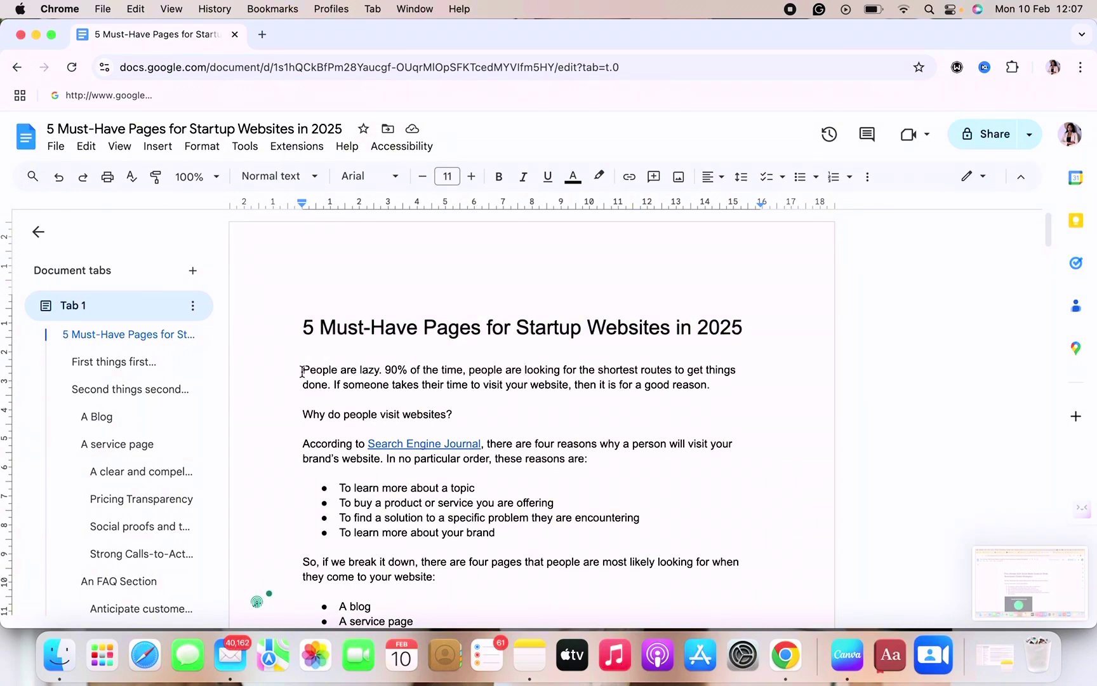
pyautogui.press('super+a')
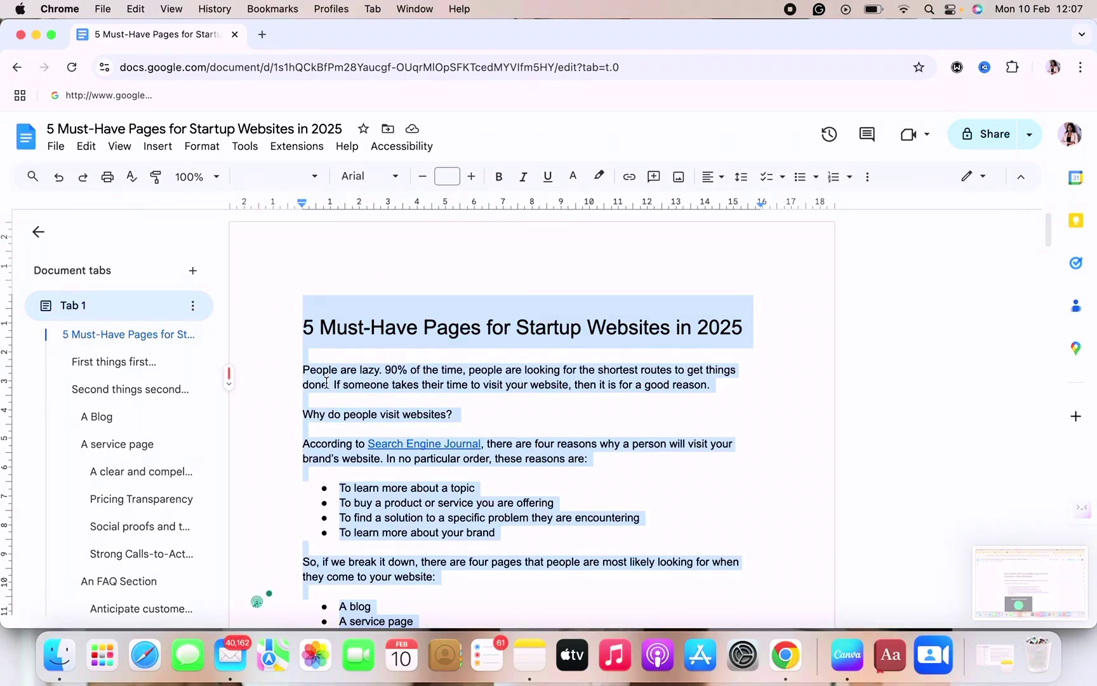
pyautogui.rightClick(406, 384)
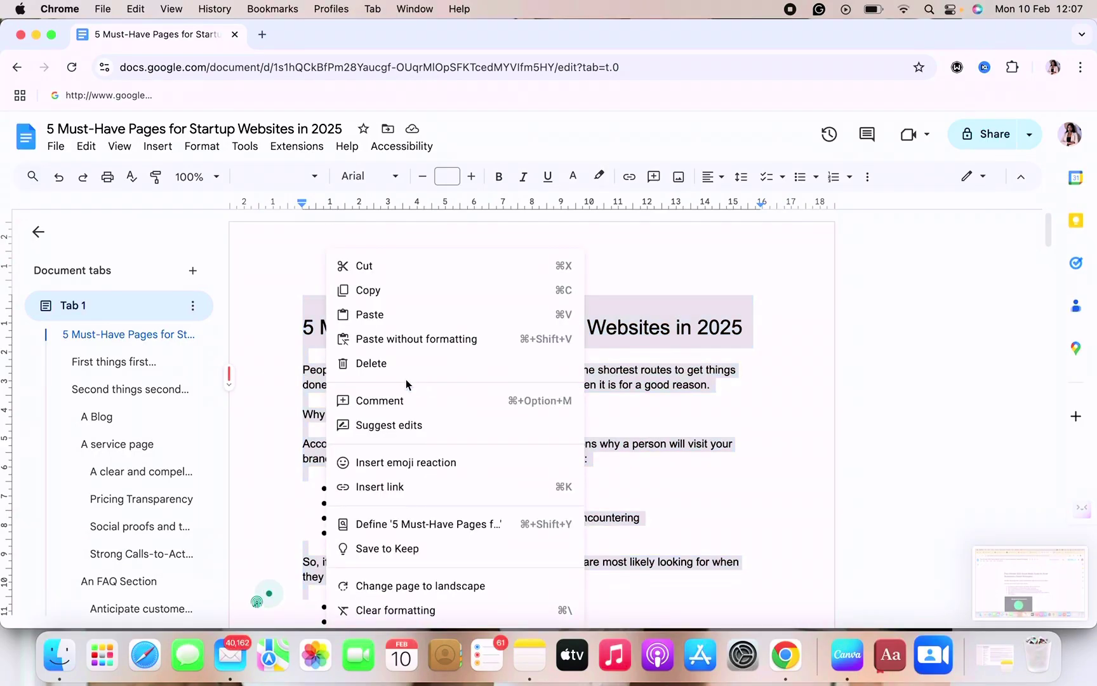
pyautogui.click(423, 292)
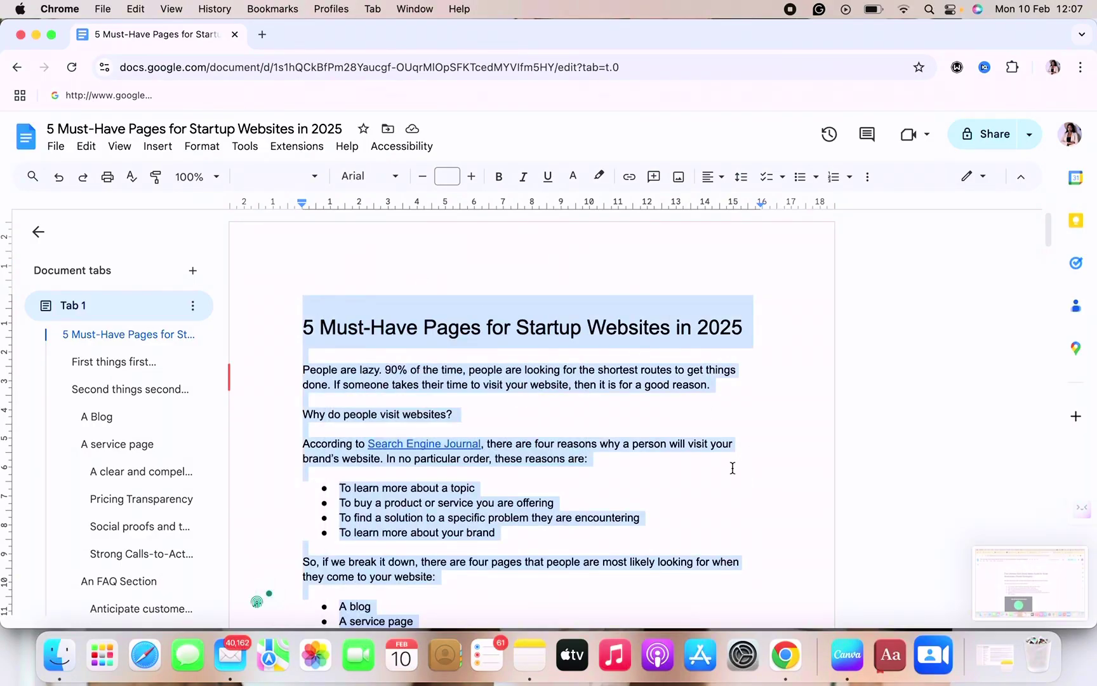
pyautogui.click(589, 459)
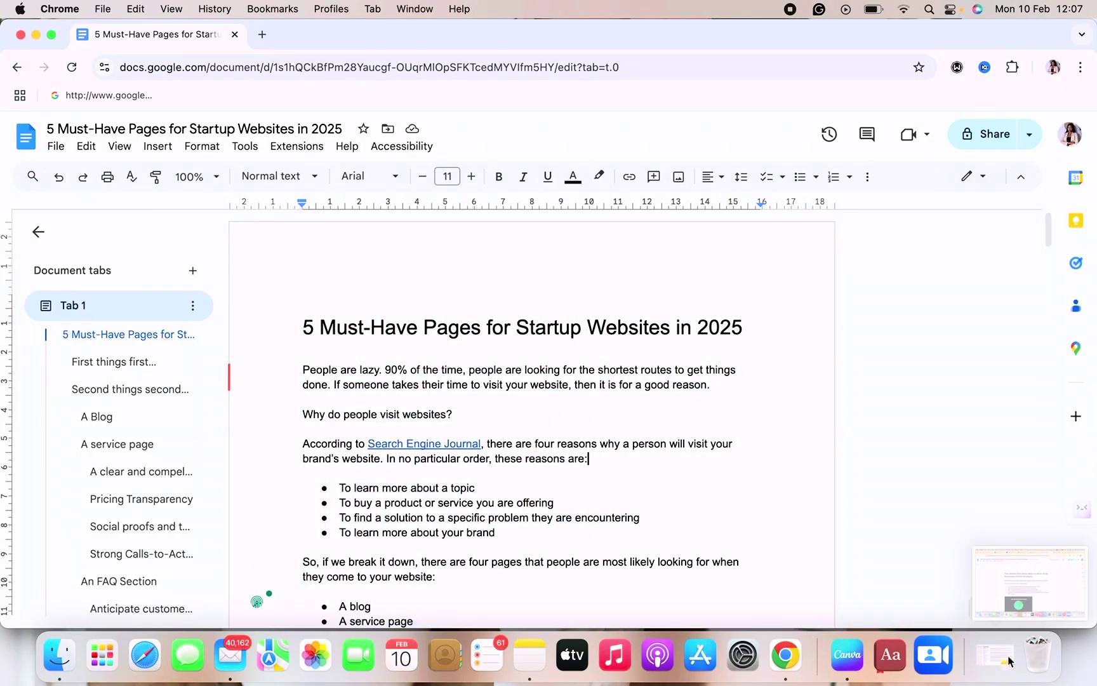
pyautogui.click(36, 37)
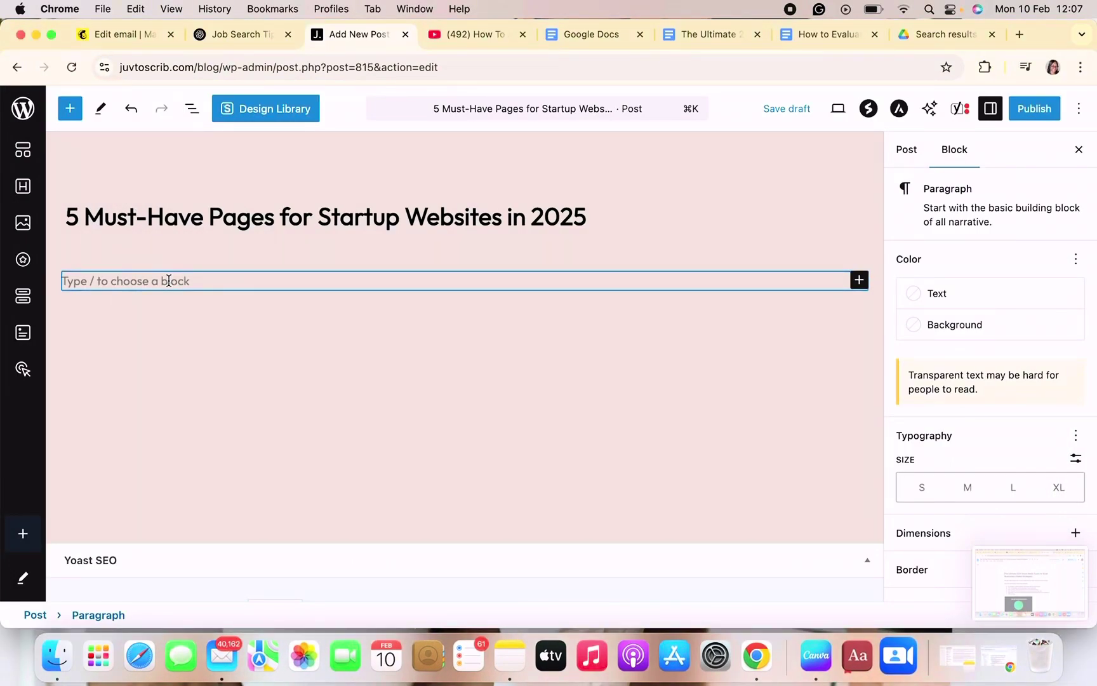
pyautogui.press('super+v')
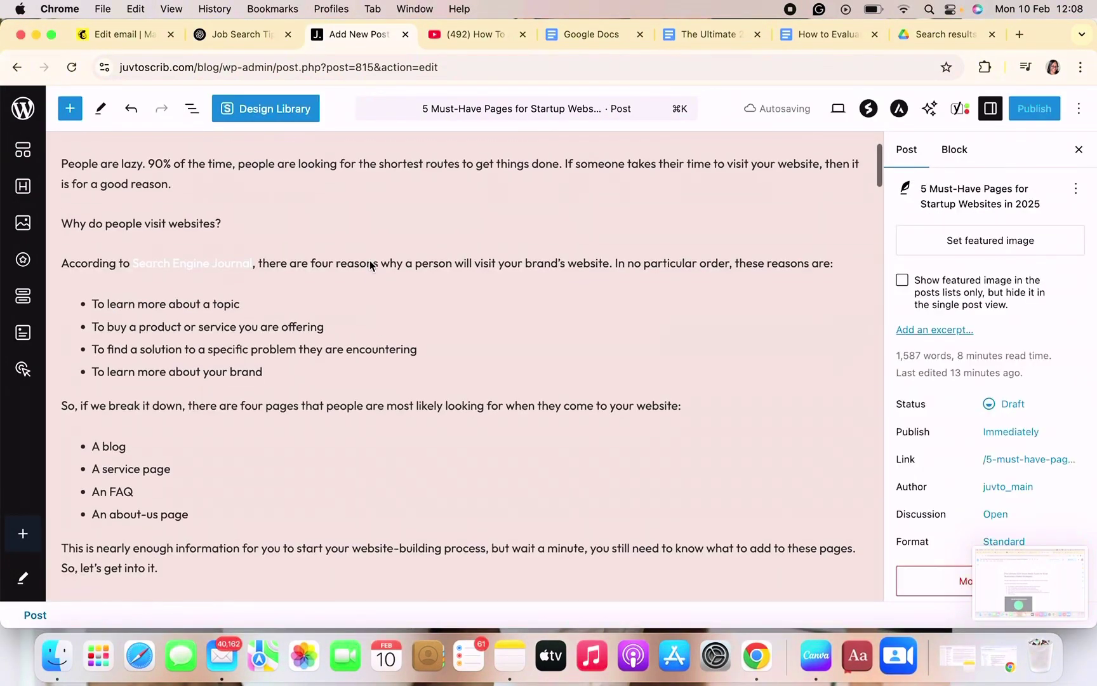
# Set the text size of the numbered list item "A Blog" to Large
pyautogui.scroll(-3, 370, 260)
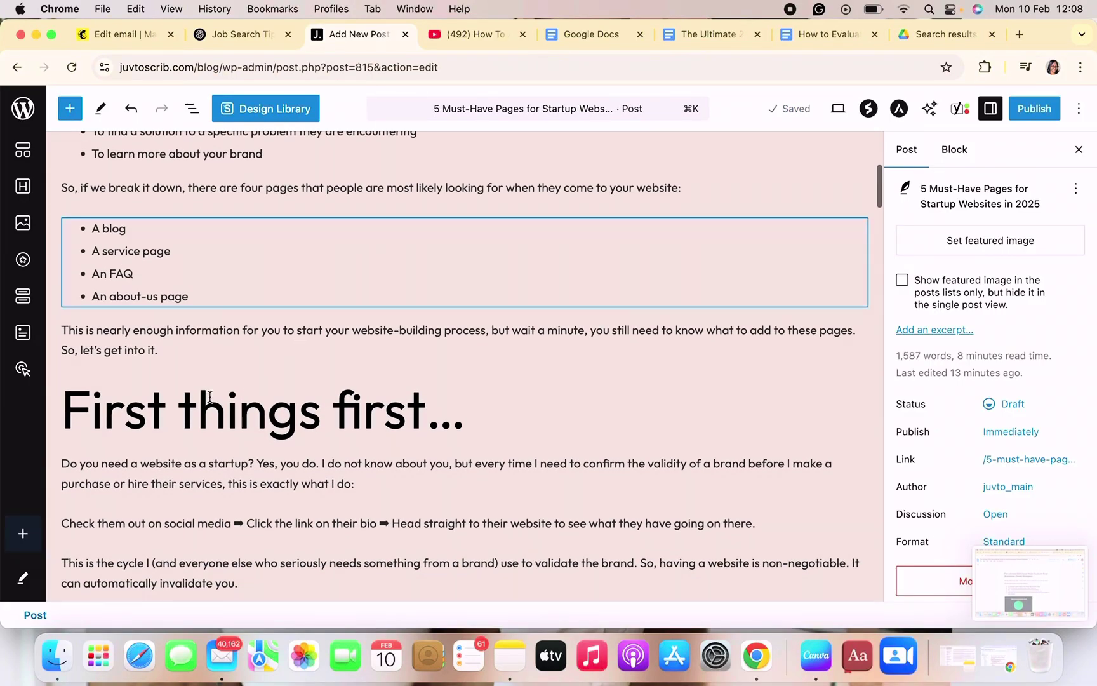
pyautogui.scroll(-3, 222, 429)
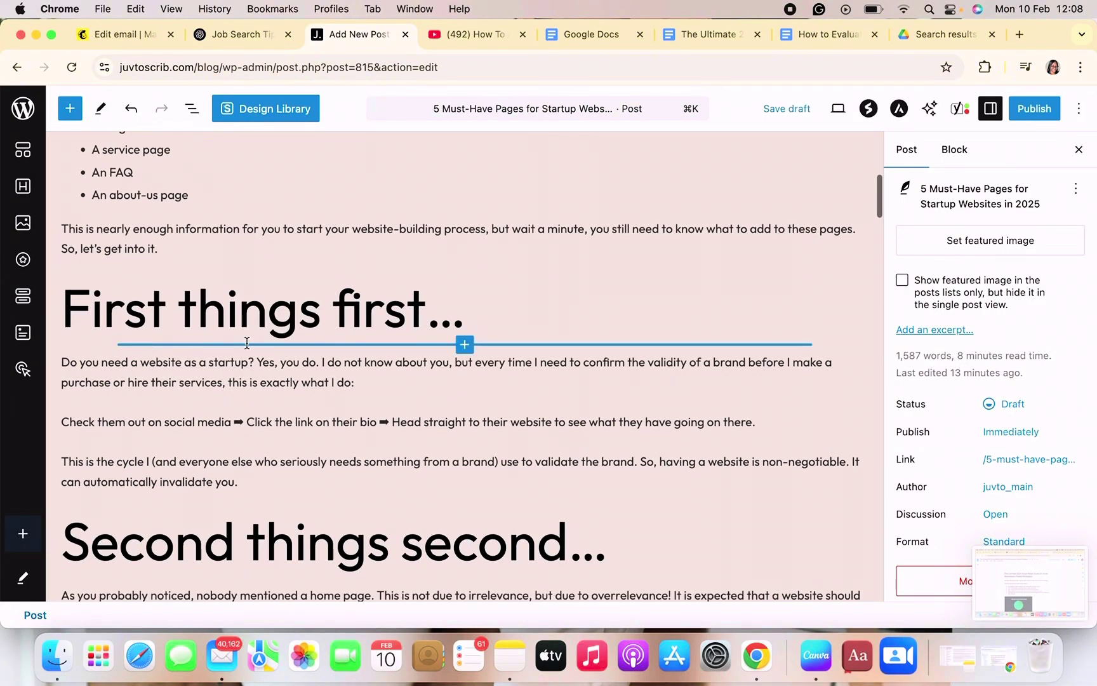
pyautogui.scroll(-3, 269, 539)
pyautogui.scroll(-5, 269, 539)
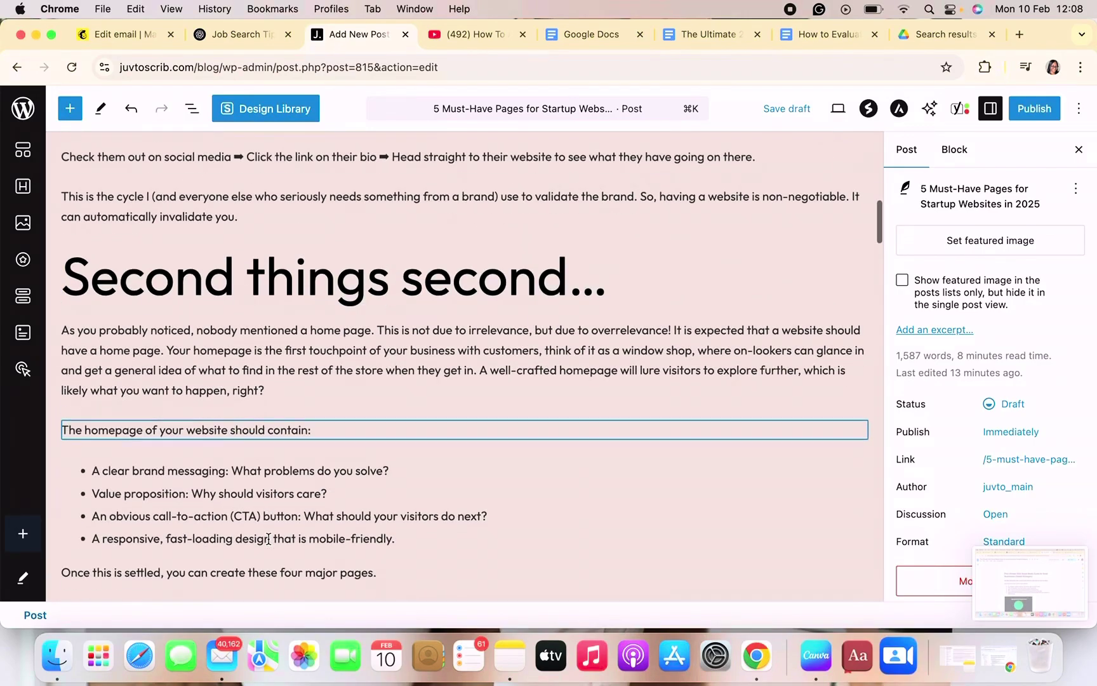
pyautogui.scroll(-3, 269, 539)
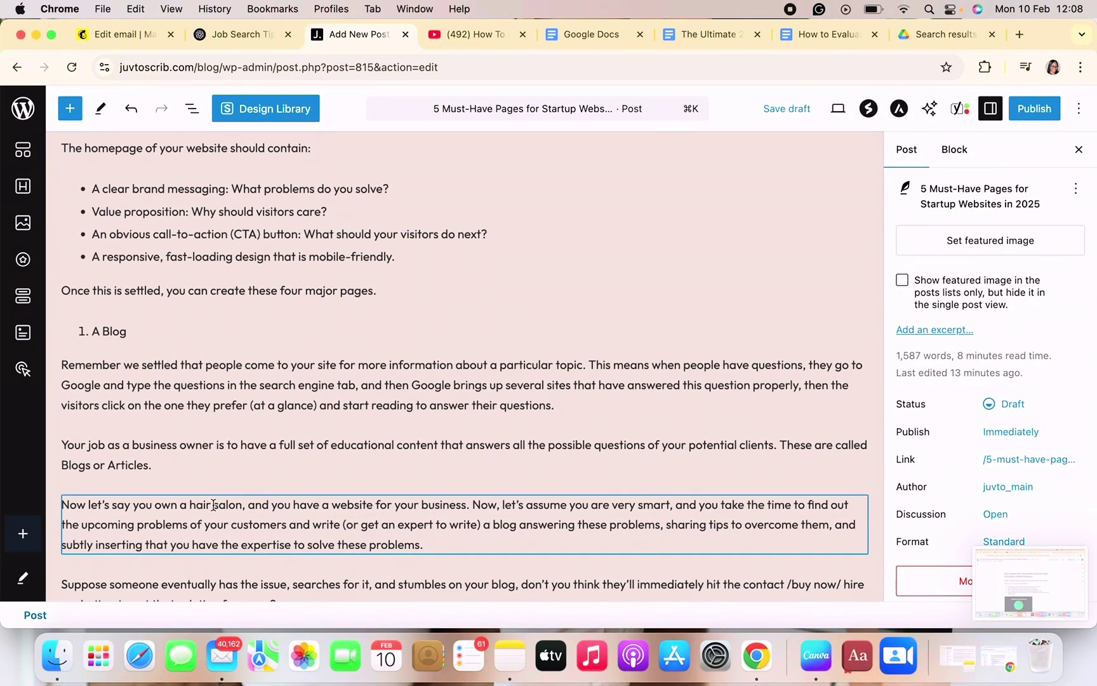
pyautogui.click(125, 329)
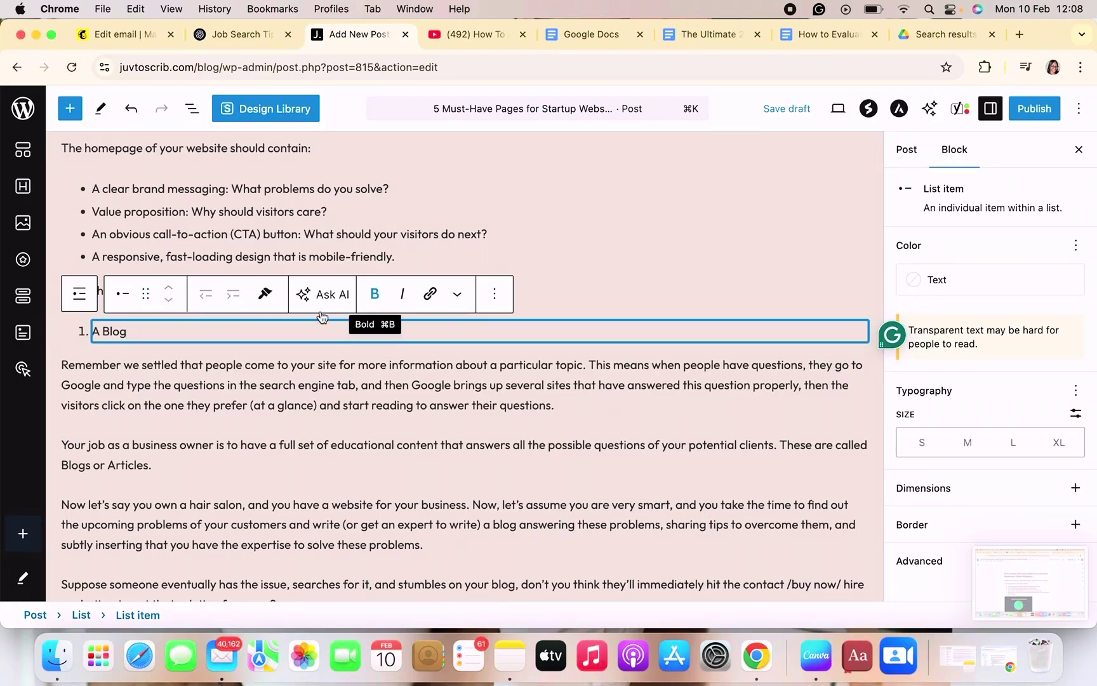
pyautogui.click(23, 188)
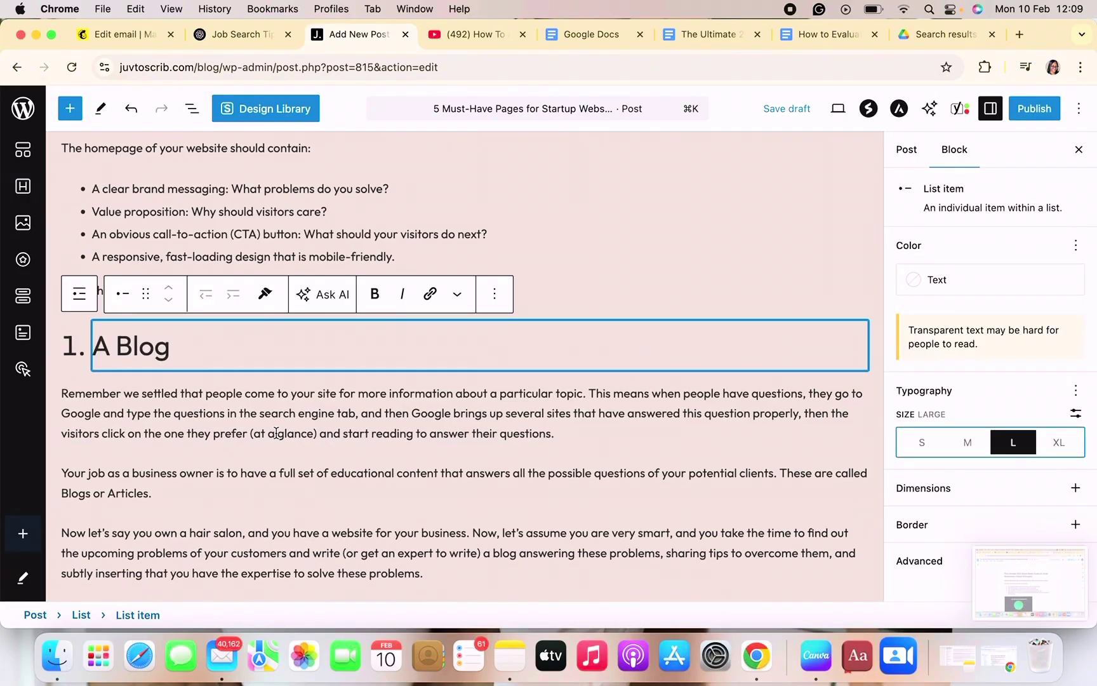
pyautogui.click(305, 496)
# Set the text size of the numbered list item "A service page" to Large
pyautogui.scroll(-4, 171, 473)
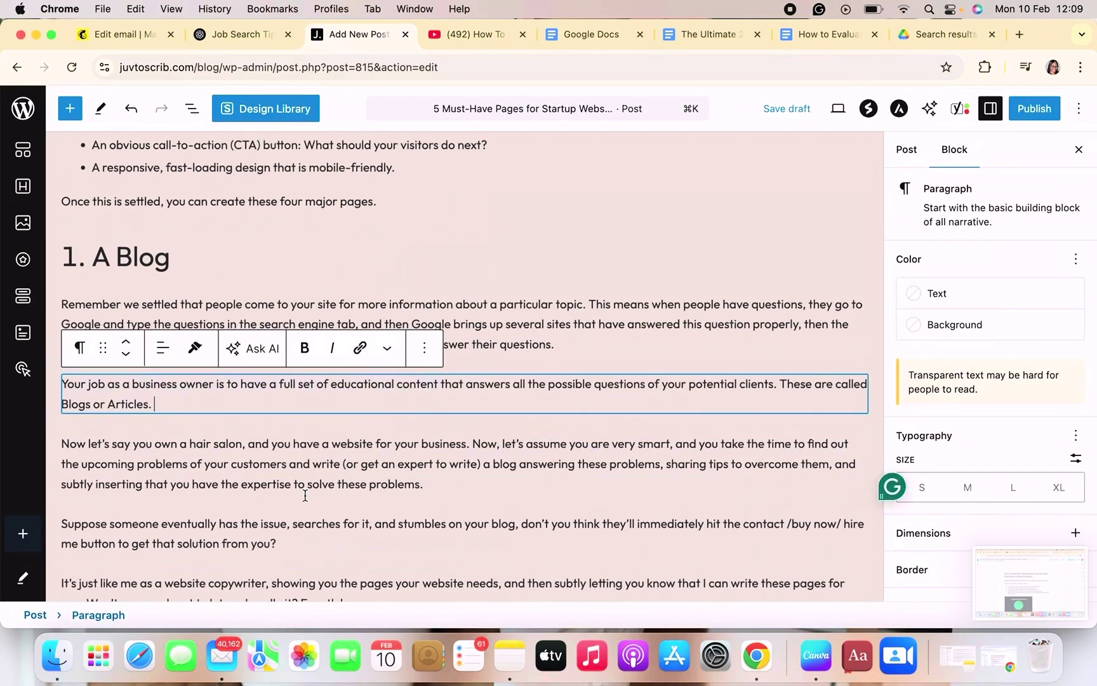
pyautogui.scroll(-5, 192, 491)
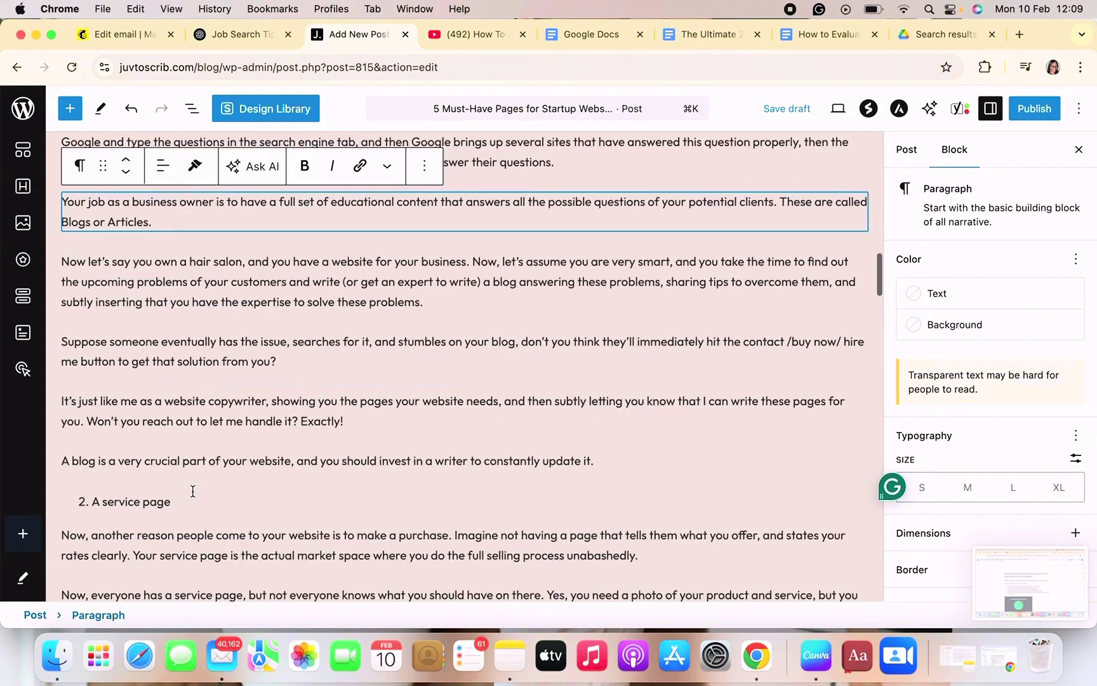
pyautogui.click(131, 448)
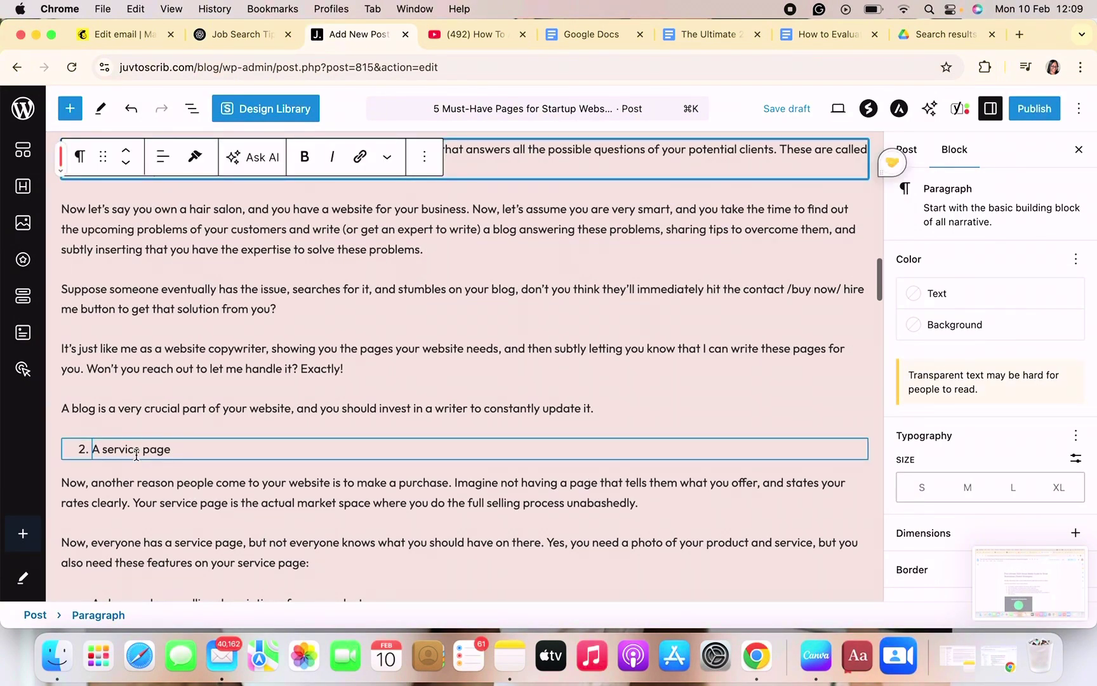
pyautogui.click(136, 452)
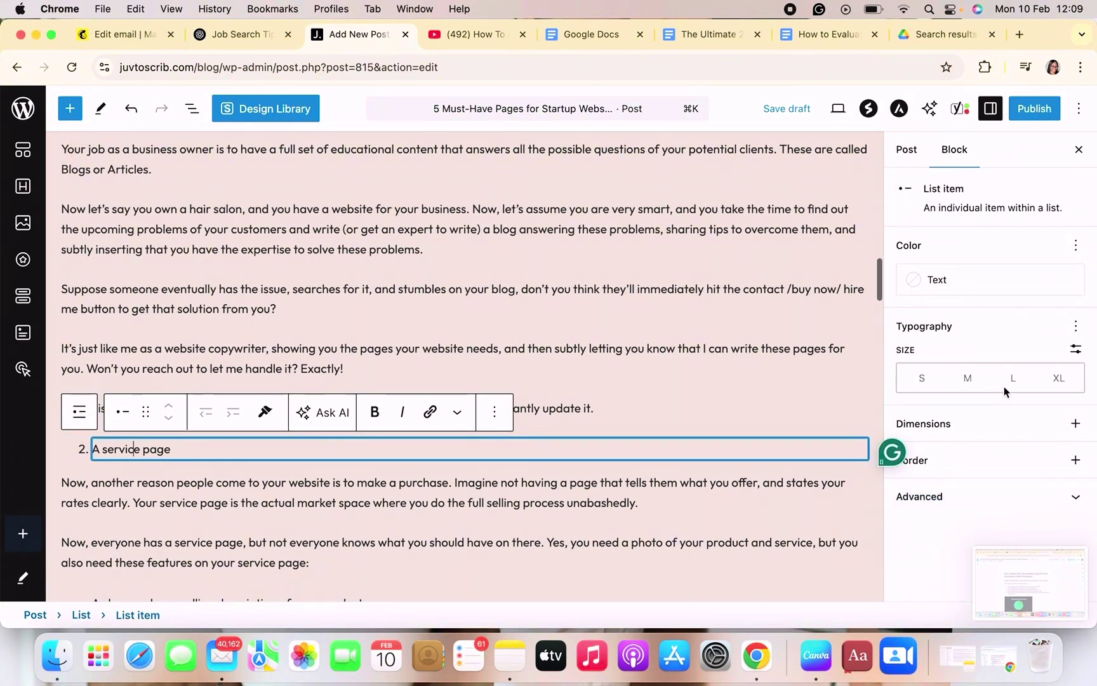
pyautogui.click(1012, 443)
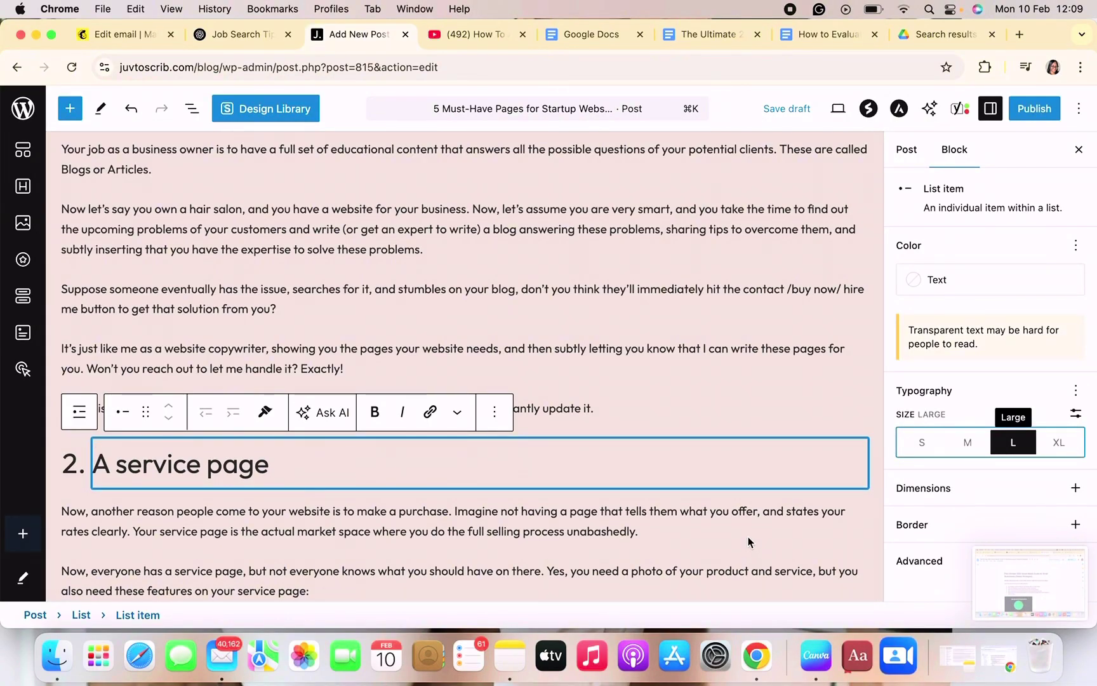
# Set the text size of the numbered list item "An FAQ Section" to Large
pyautogui.scroll(-4, 748, 537)
pyautogui.scroll(-7, 749, 535)
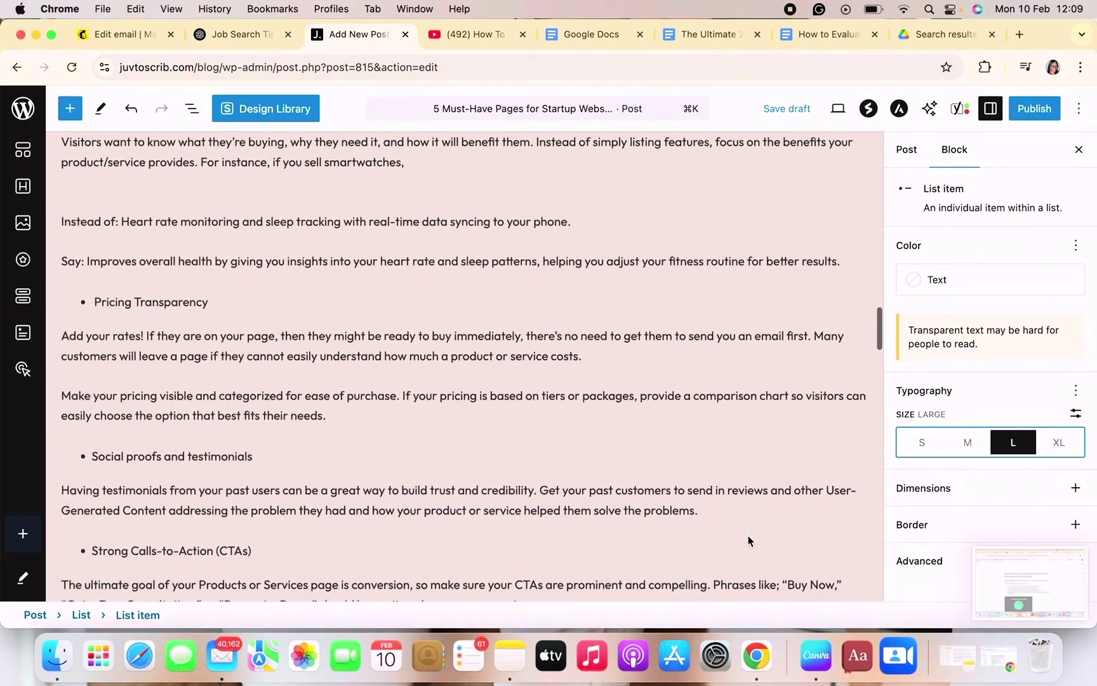
pyautogui.scroll(-5, 748, 535)
pyautogui.scroll(-1, 748, 536)
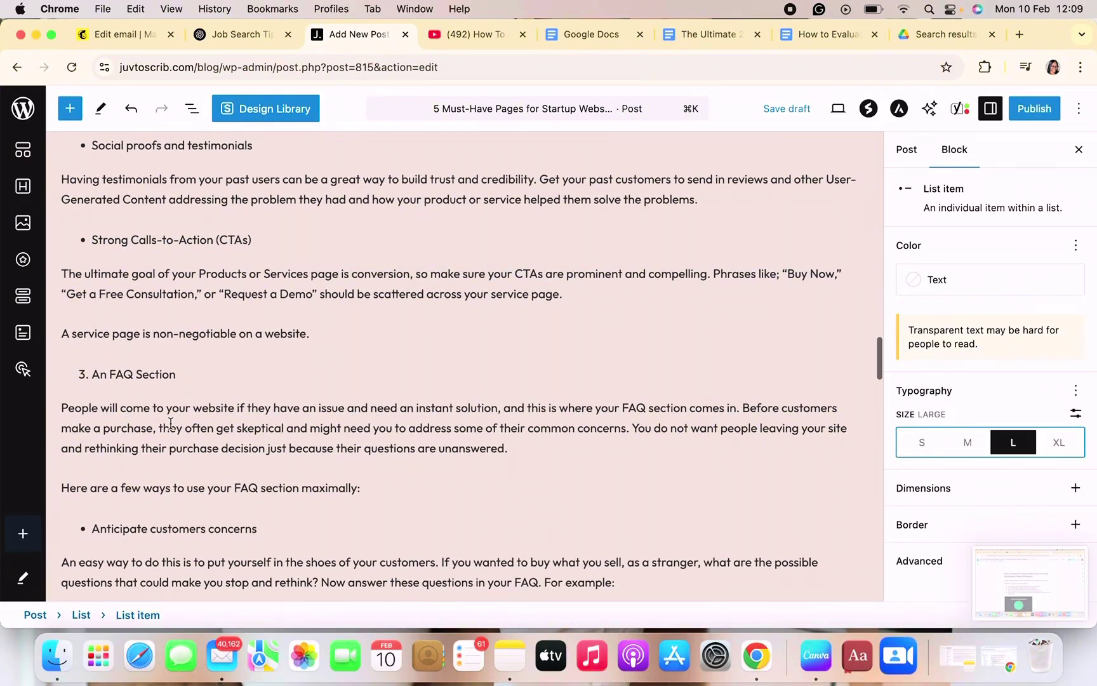
pyautogui.click(162, 375)
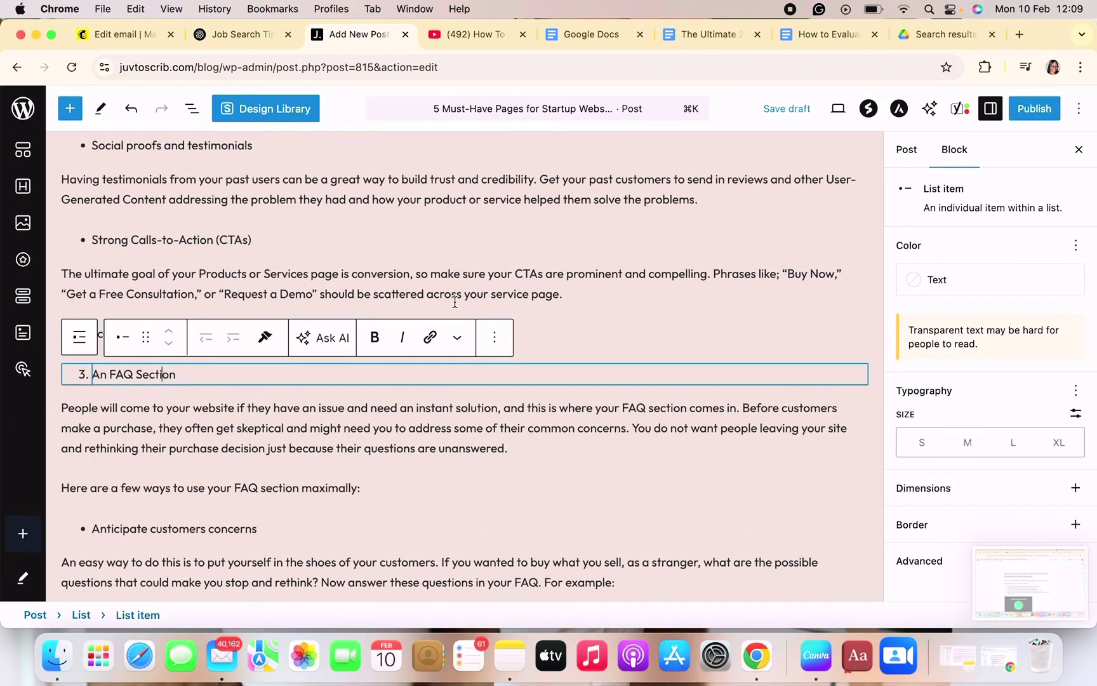
pyautogui.click(1014, 446)
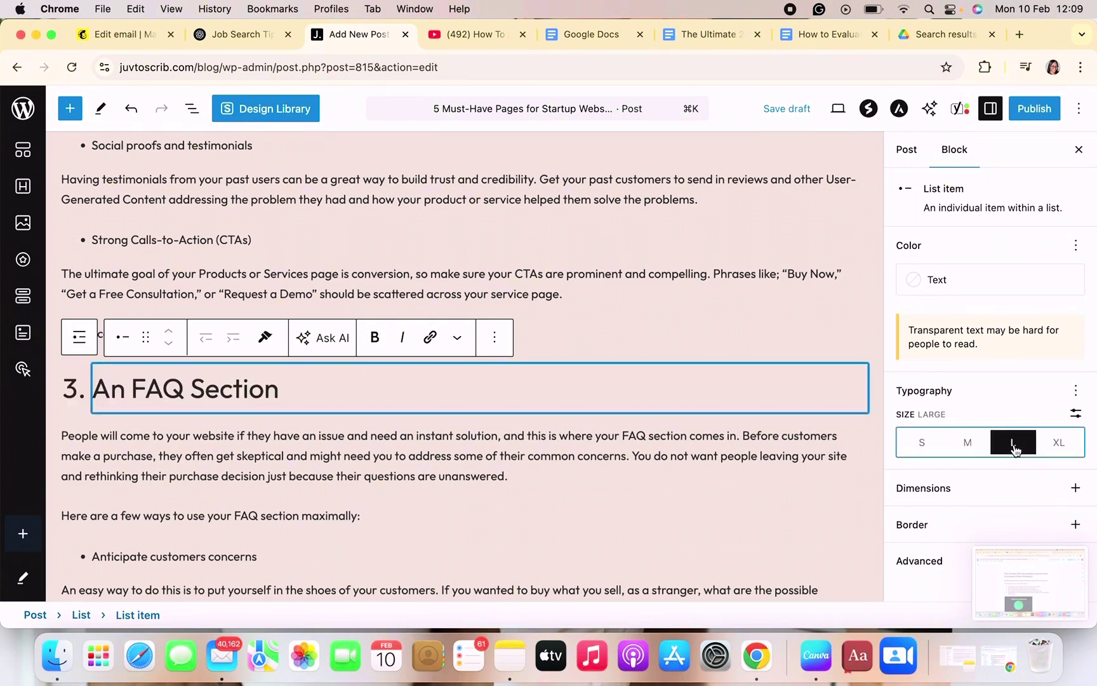
pyautogui.scroll(-10, 527, 527)
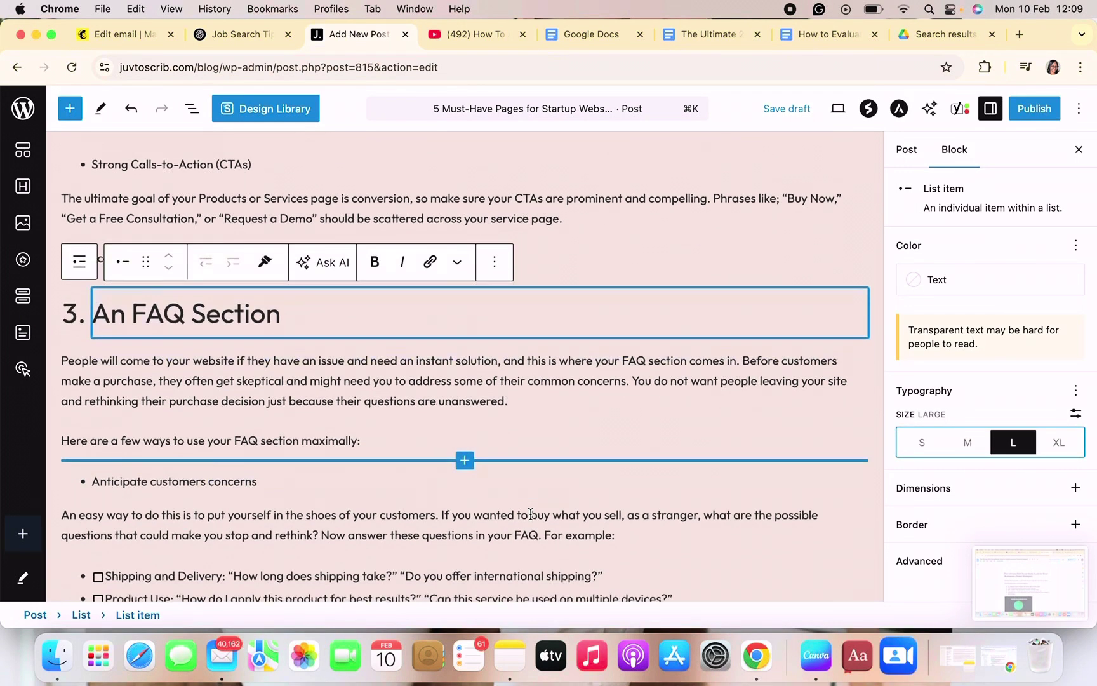
# Set the text size of the numbered list item "An About-Us Page" to Large
pyautogui.scroll(-7, 531, 518)
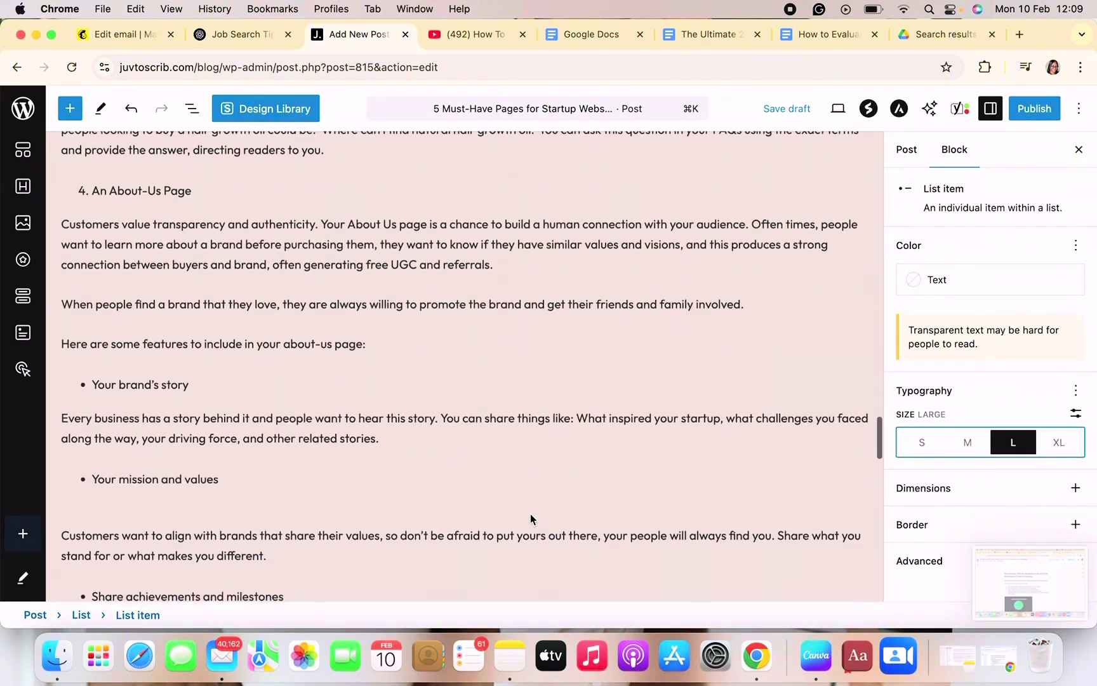
pyautogui.click(243, 240)
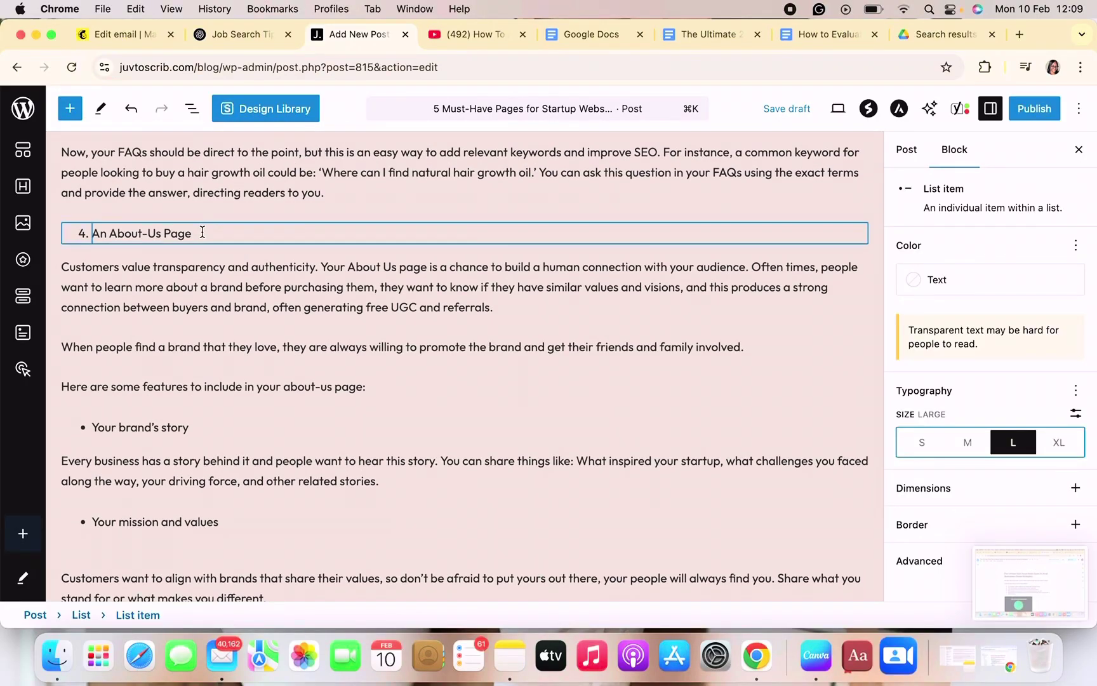
pyautogui.click(1013, 445)
pyautogui.scroll(-10, 495, 482)
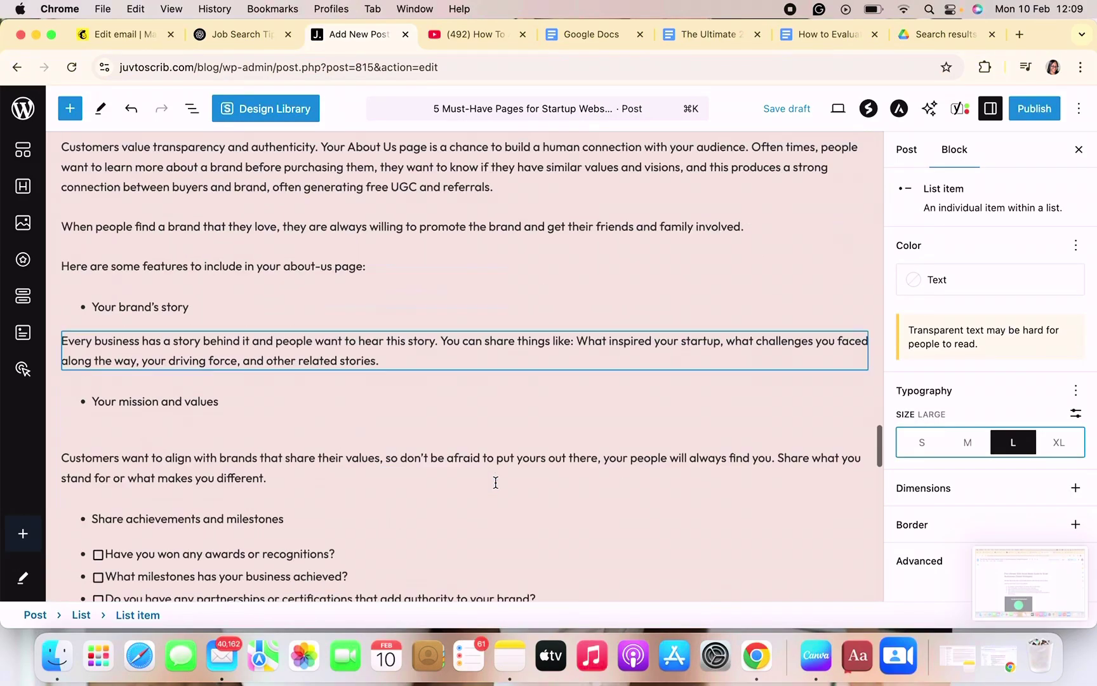
pyautogui.scroll(10, 495, 482)
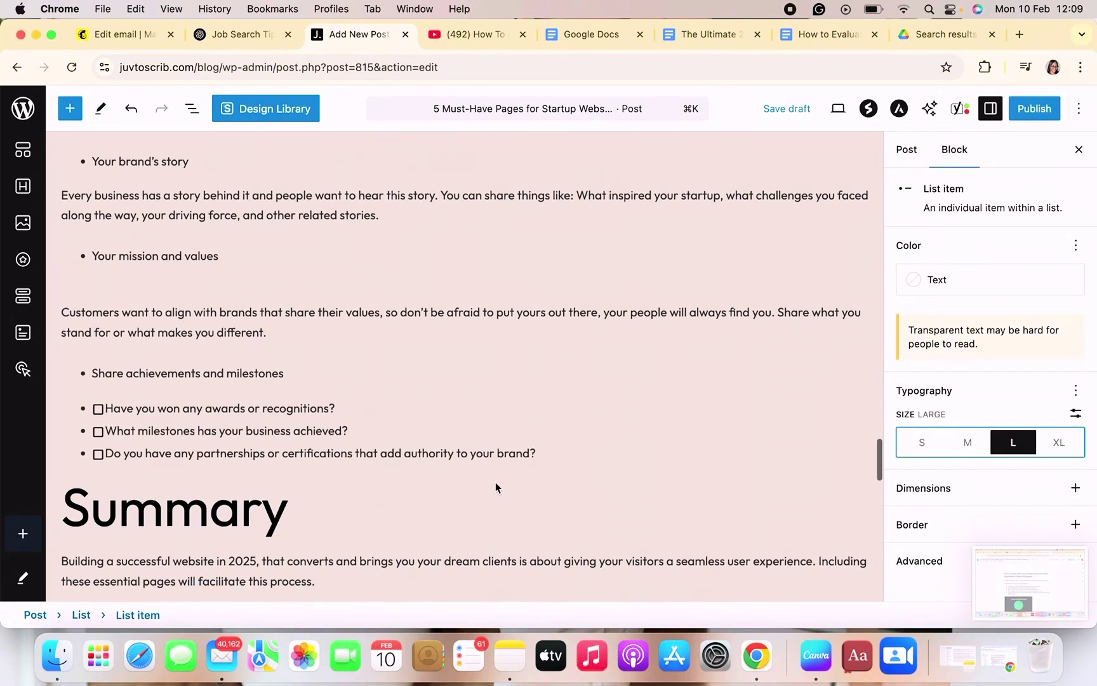
pyautogui.scroll(2, 496, 482)
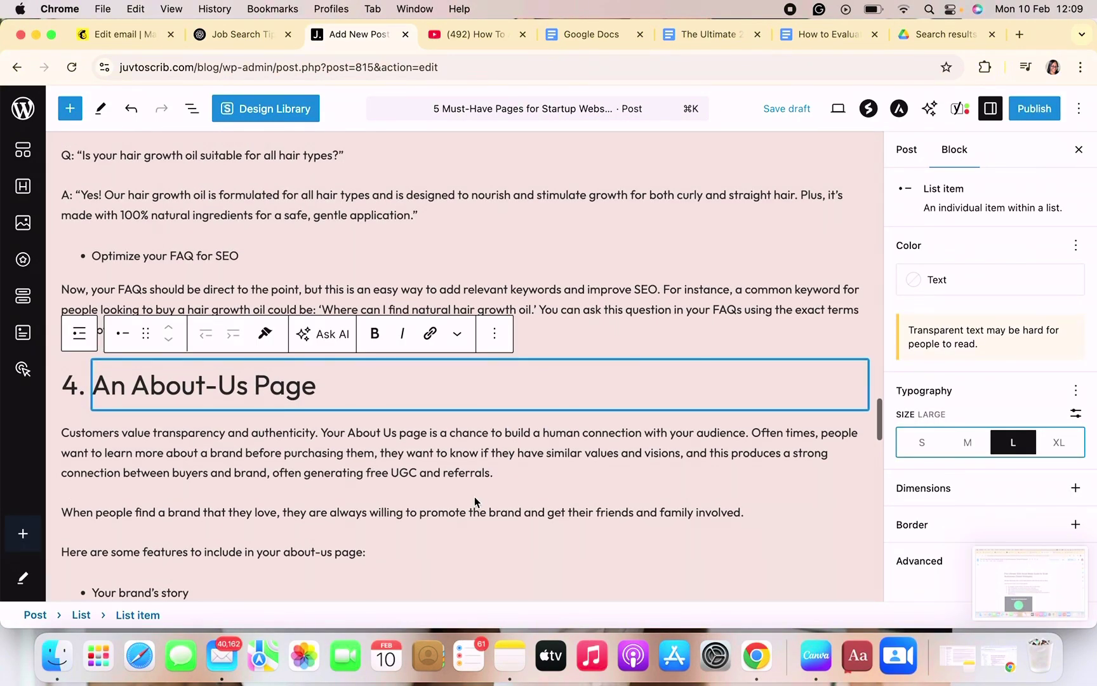
pyautogui.click(474, 497)
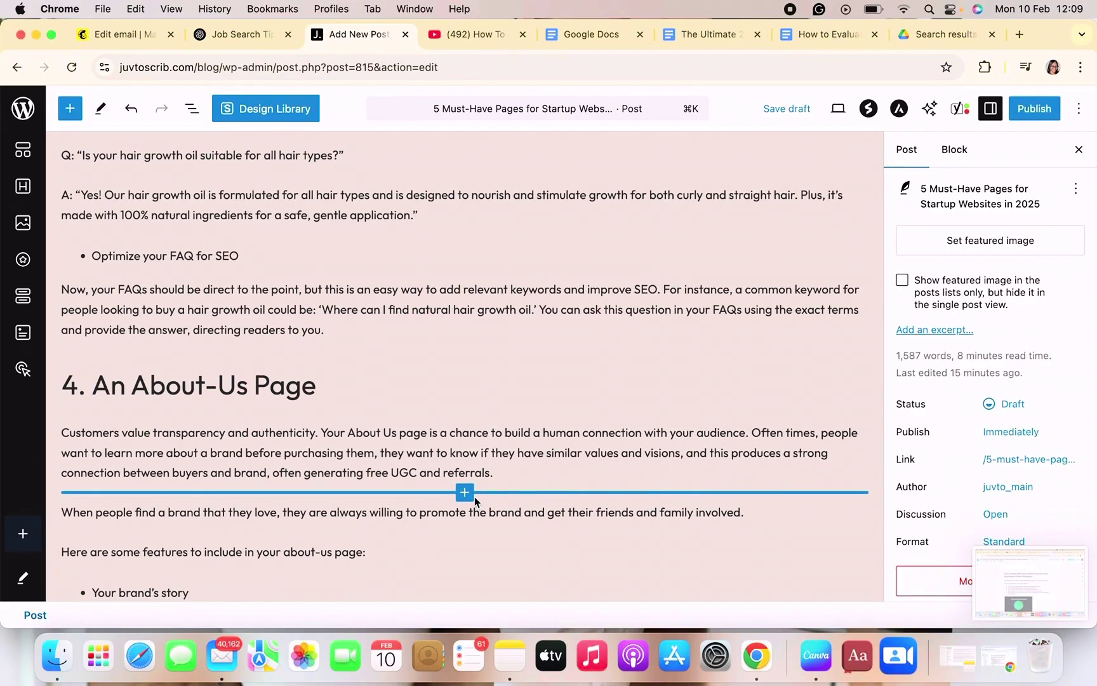
# Review the post from its introduction to the closing section, along with the Yoast SEO options beneath it
pyautogui.scroll(-12, 474, 499)
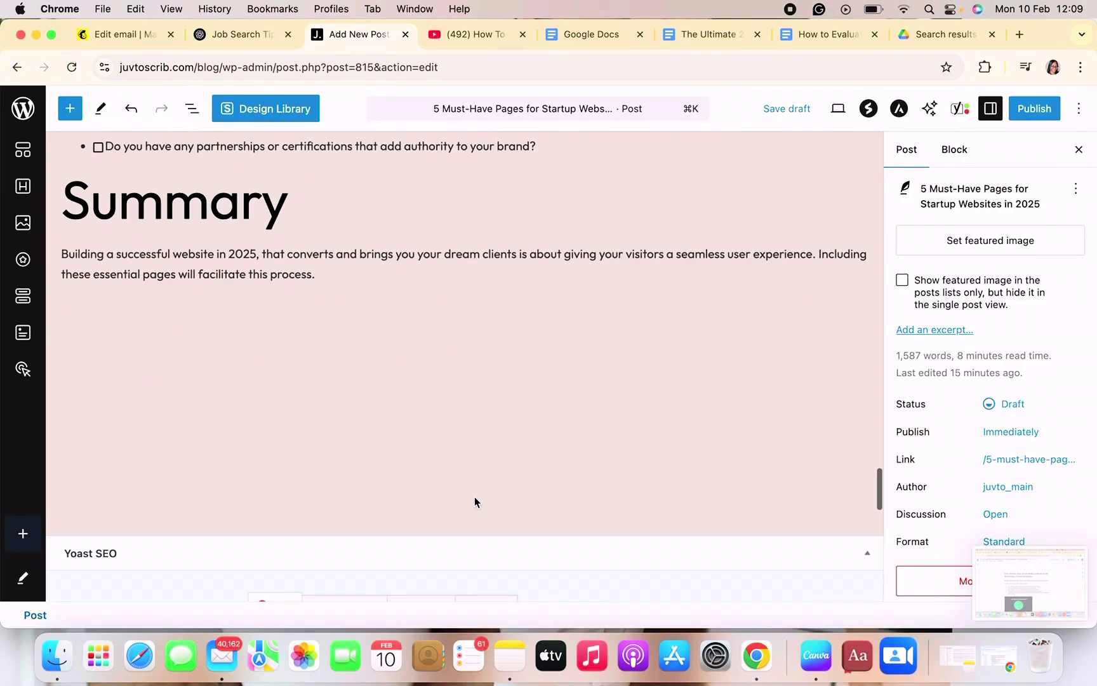
pyautogui.scroll(-5, 475, 497)
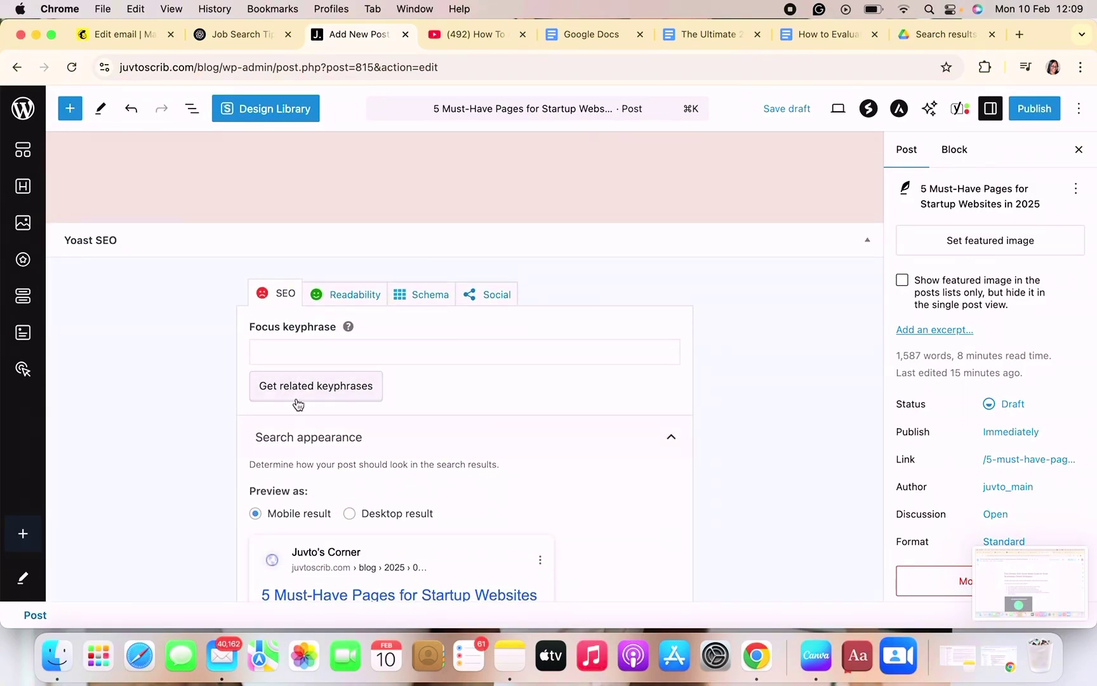
pyautogui.scroll(5, 413, 356)
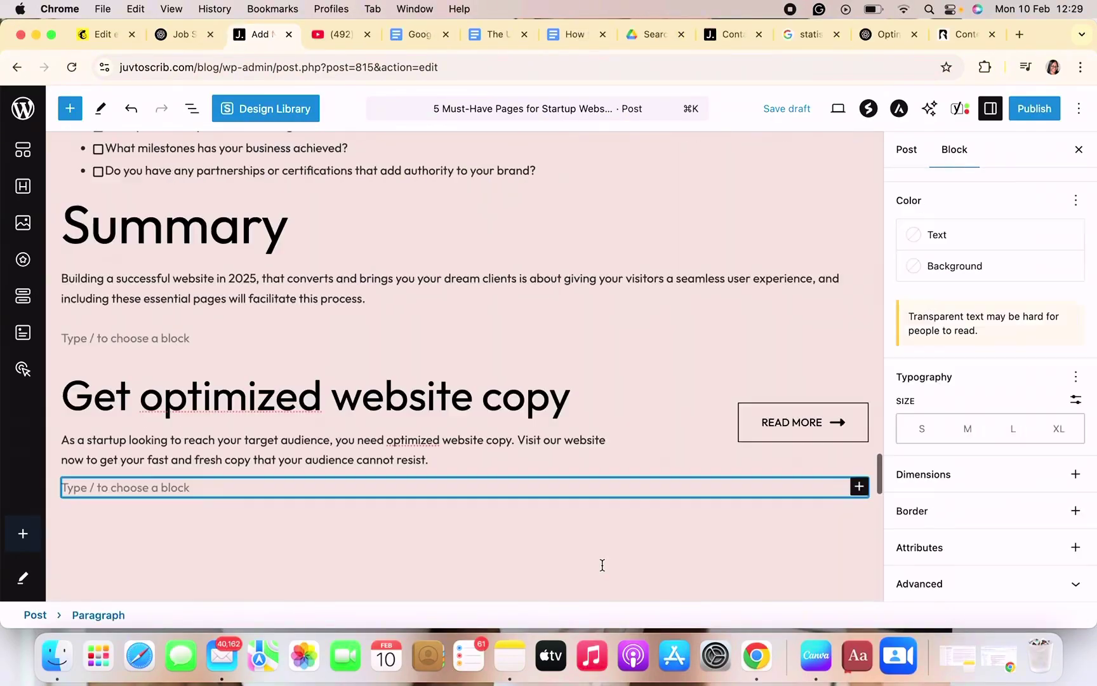
pyautogui.scroll(-8, 602, 566)
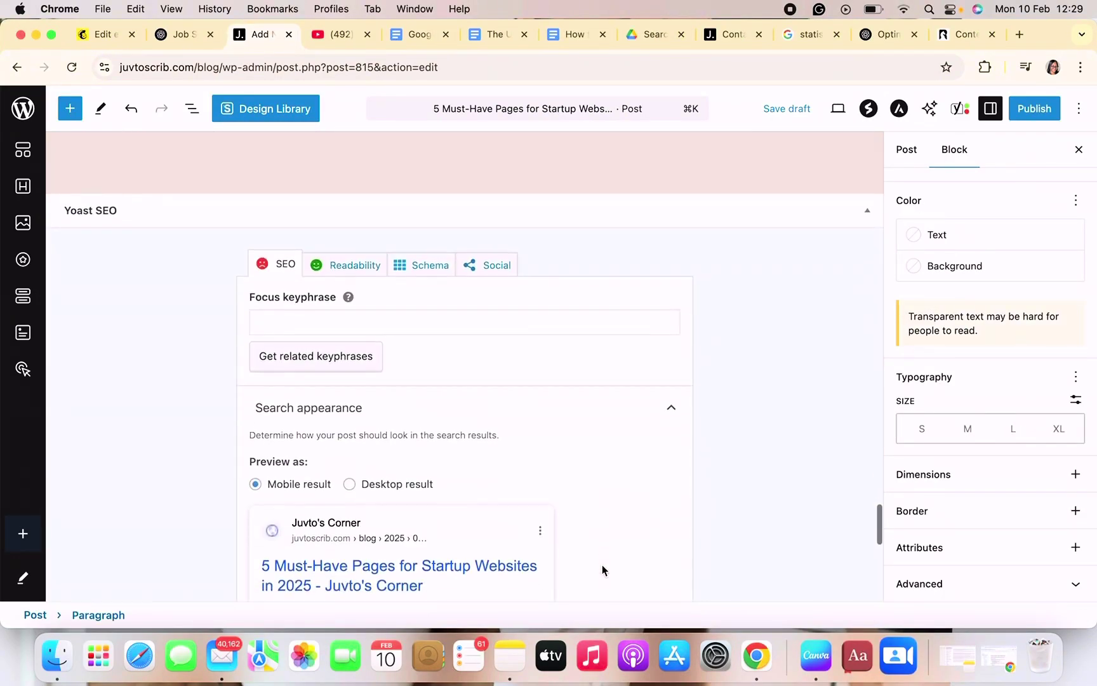
pyautogui.scroll(-2, 602, 569)
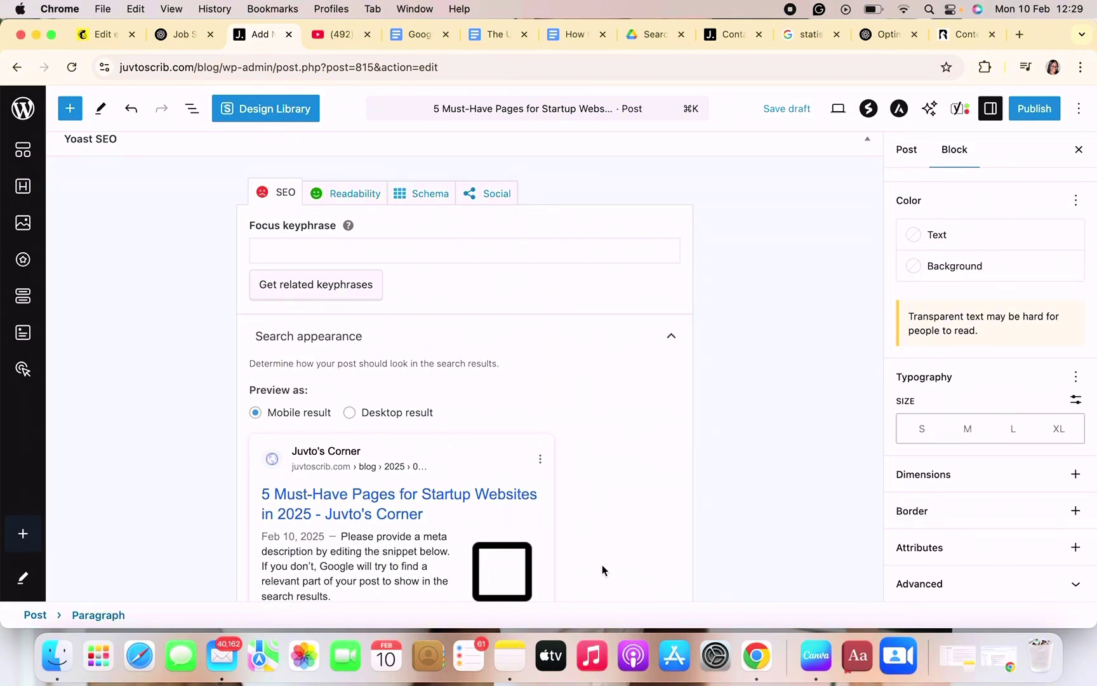
pyautogui.scroll(2, 602, 569)
pyautogui.scroll(-2, 602, 570)
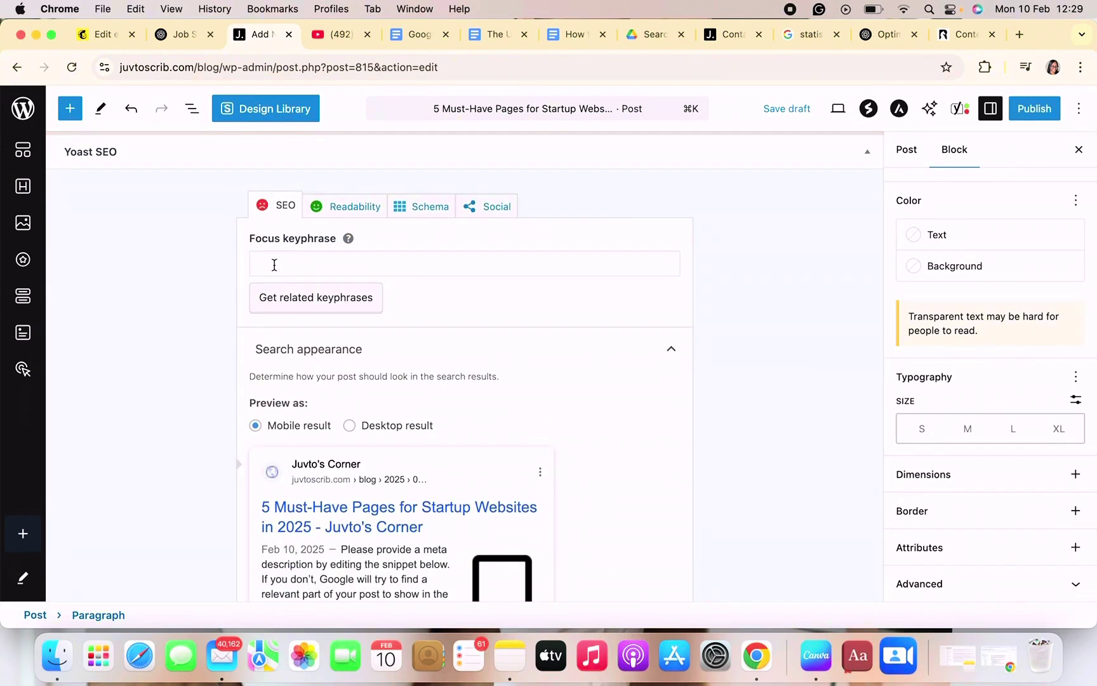
pyautogui.scroll(20, 281, 266)
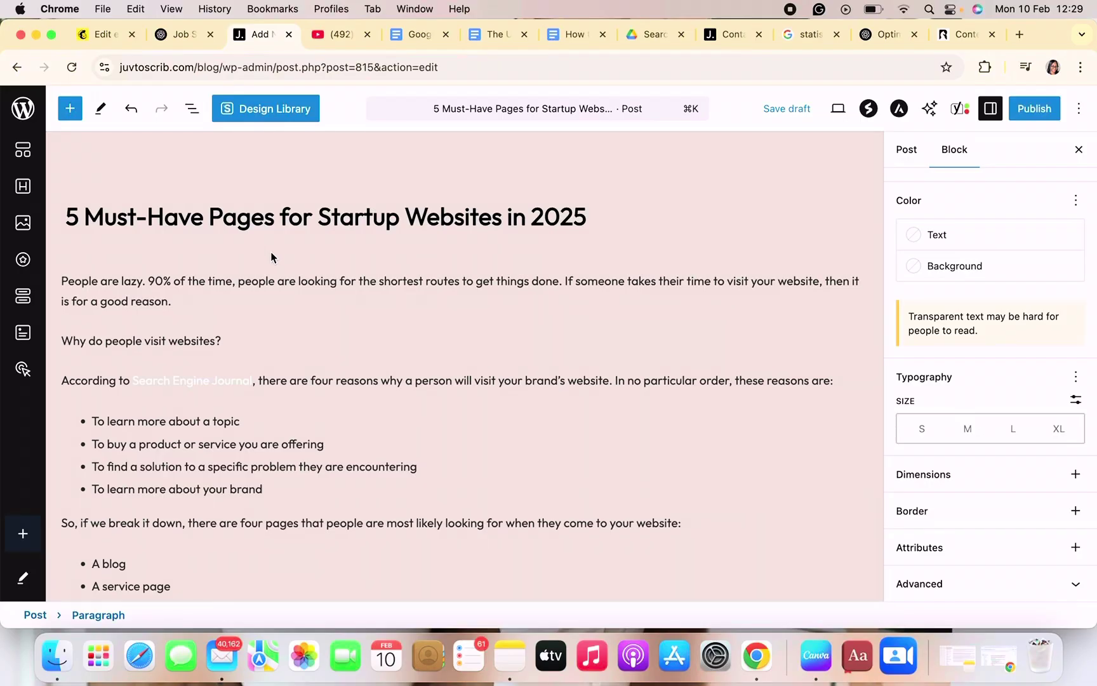
pyautogui.scroll(-5, 329, 345)
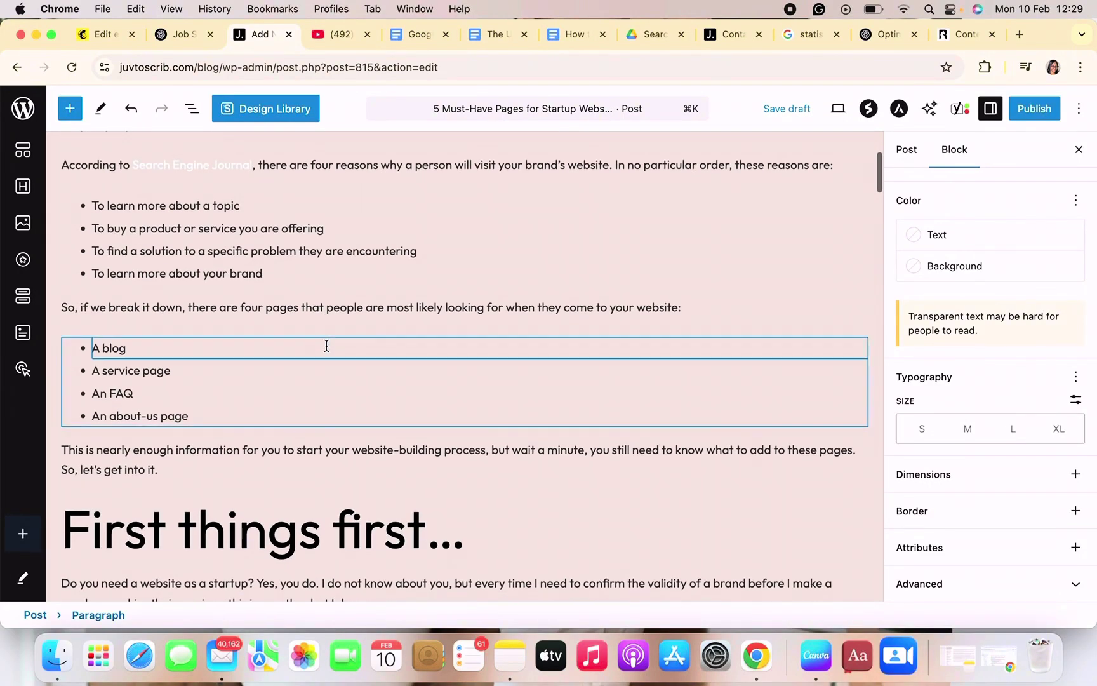
pyautogui.scroll(-20, 326, 345)
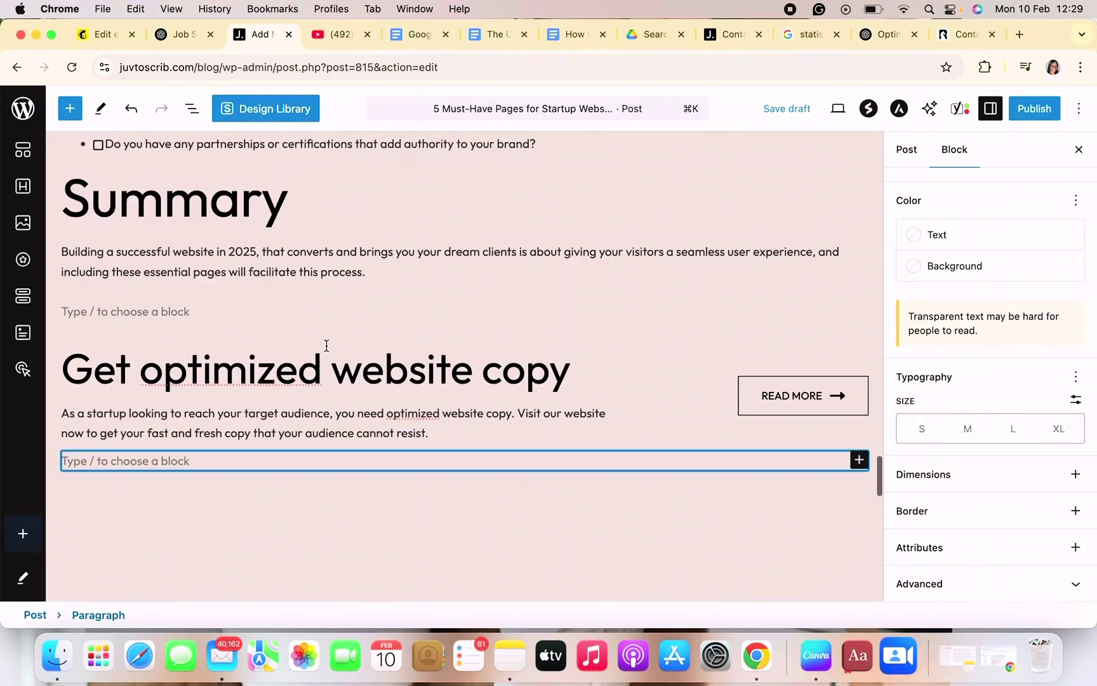
# Enter "Startup Websites" as the post's focus keyphrase in the Yoast SEO options
pyautogui.scroll(-8, 326, 346)
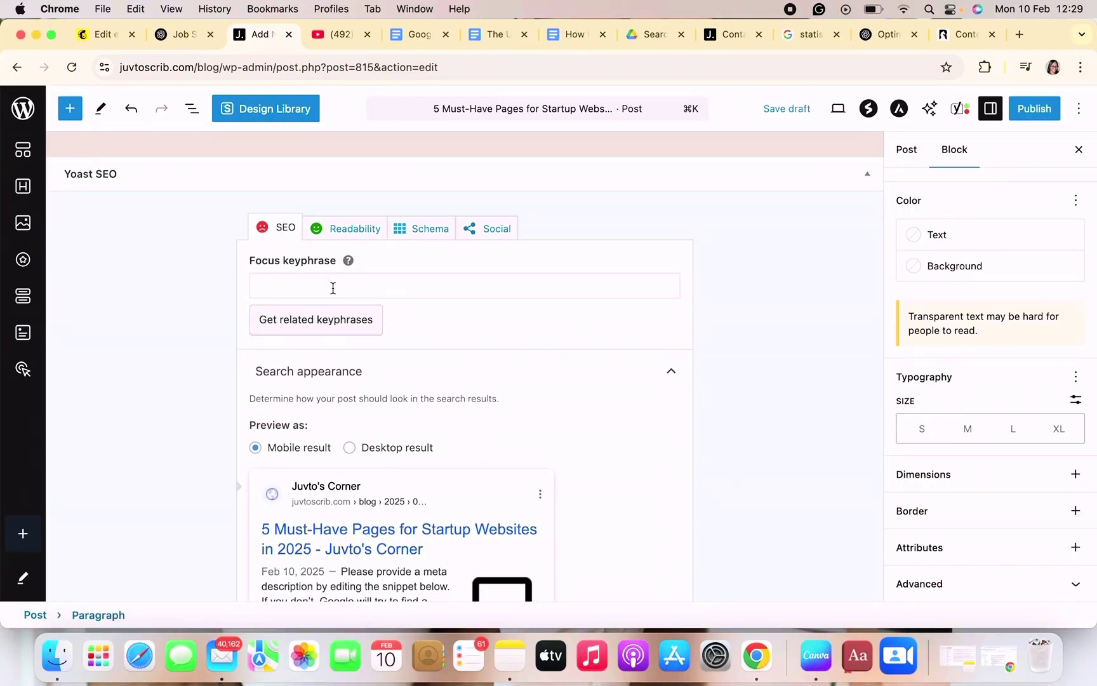
pyautogui.click(333, 288)
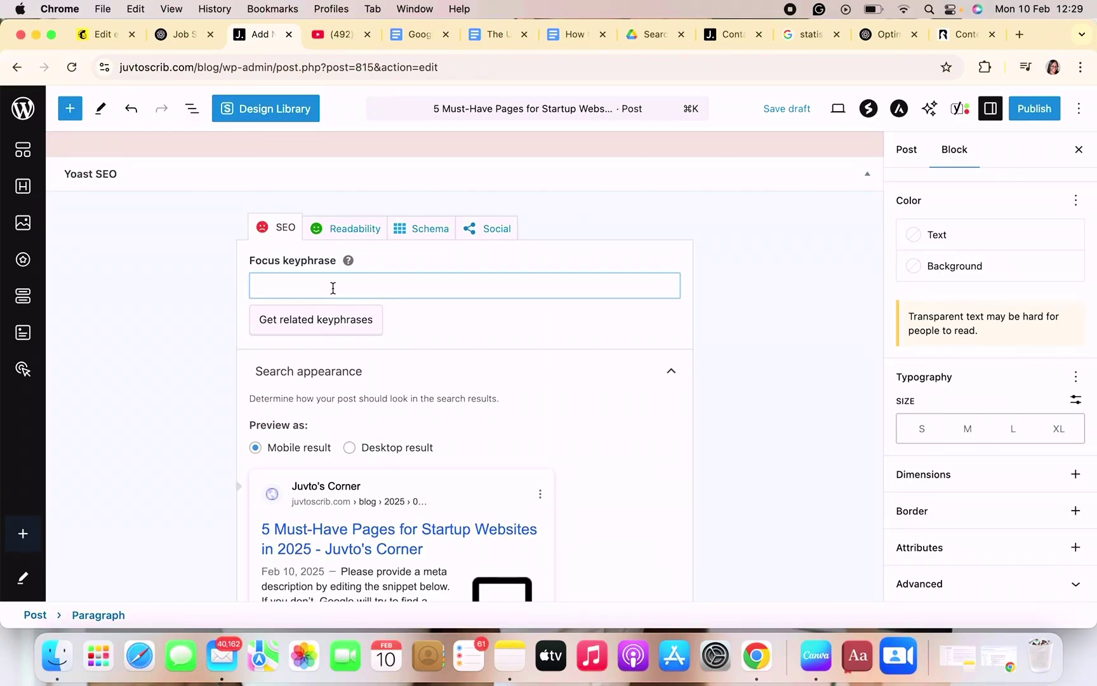
pyautogui.write('up Websites')
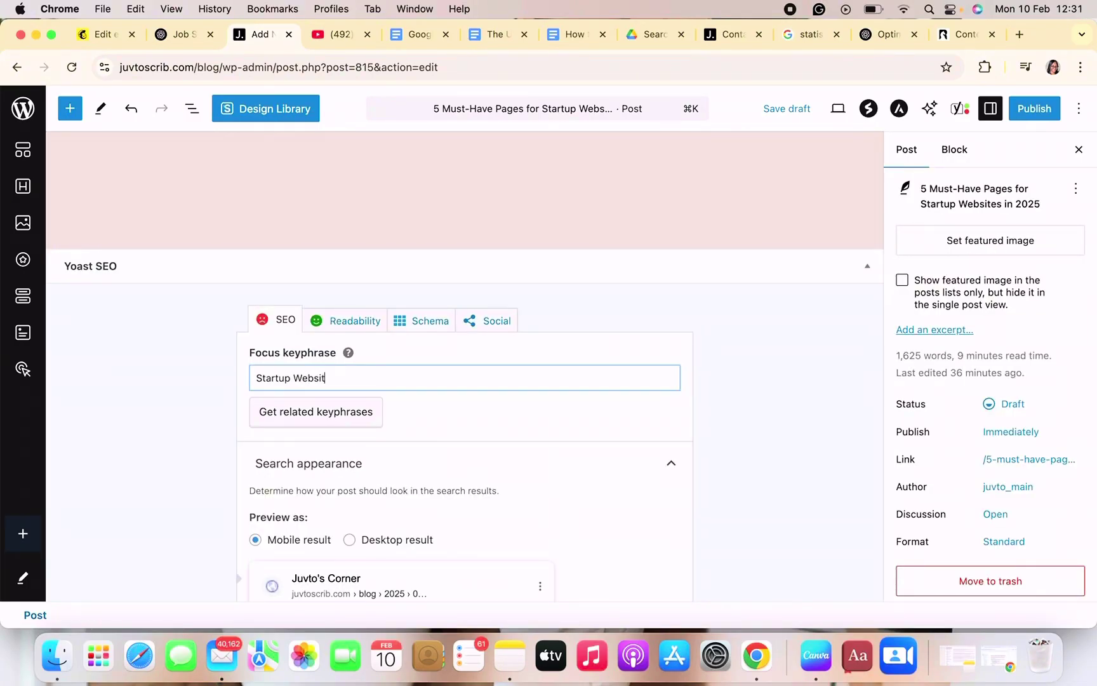
# Replace the variables in the SEO title with "5 Must-Have Pages for Startup Websites in 2025"
pyautogui.scroll(-5, 426, 382)
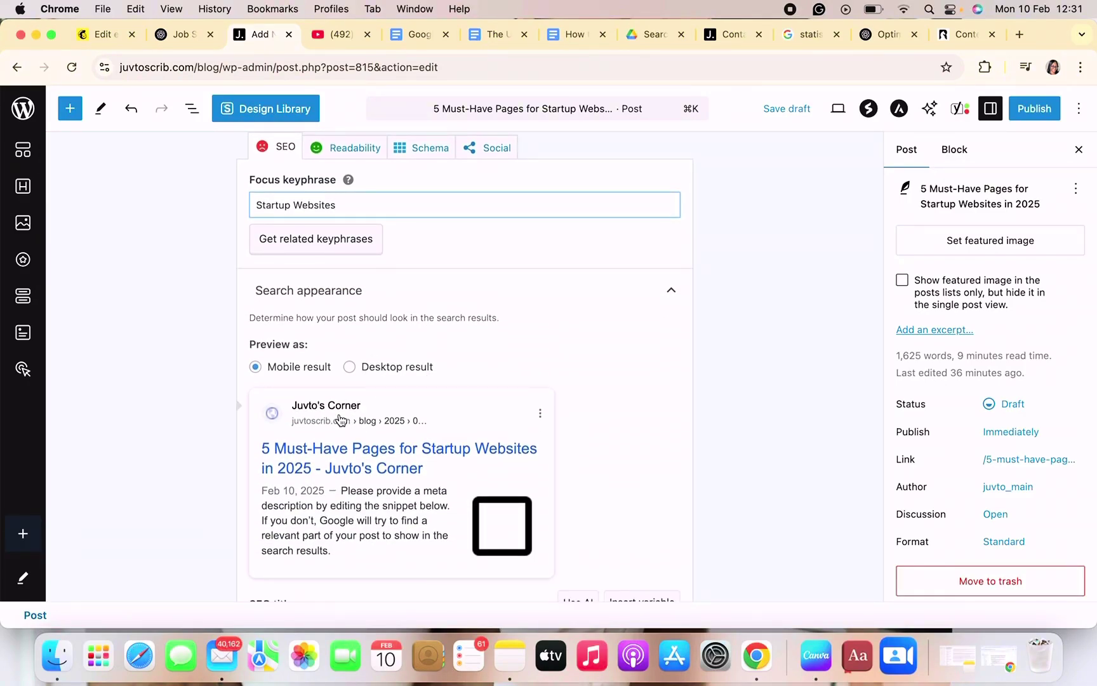
pyautogui.scroll(-4, 341, 419)
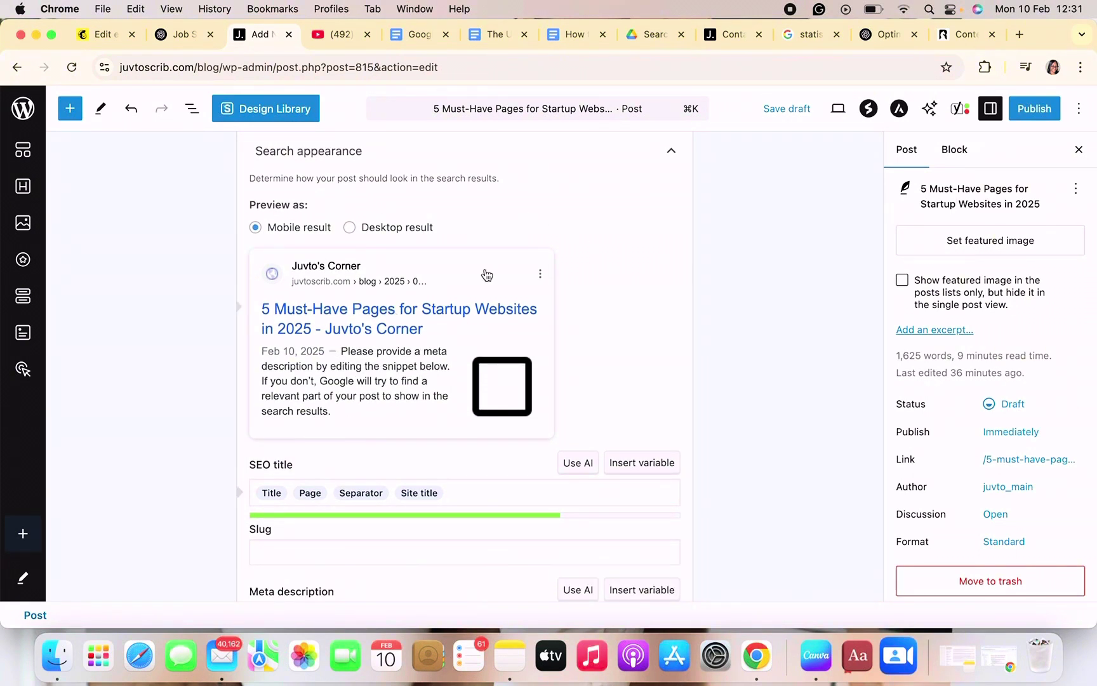
pyautogui.scroll(-3, 419, 365)
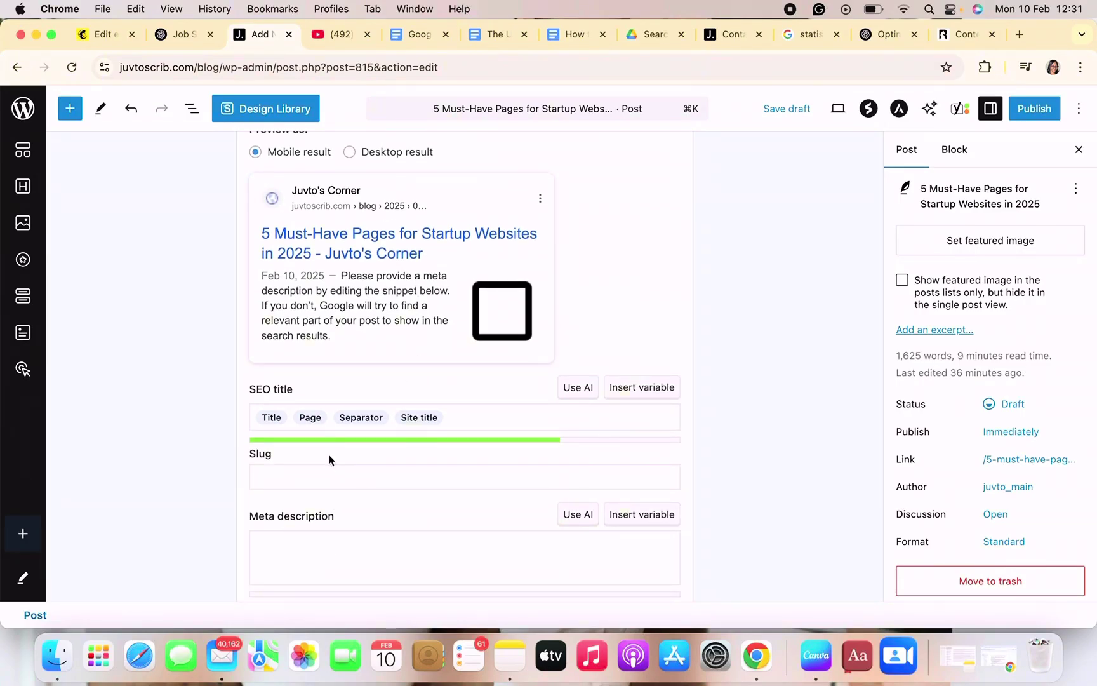
pyautogui.click(455, 415)
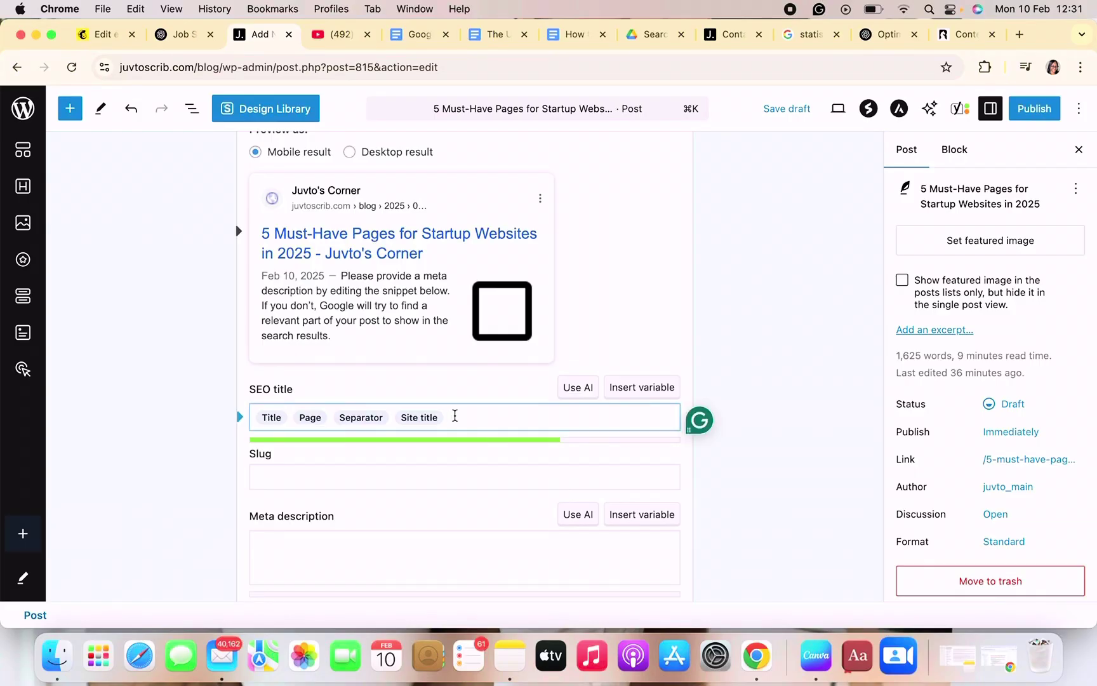
pyautogui.press('BackSpace')
pyautogui.press('BackSpace')
pyautogui.press('BackSpace')
pyautogui.press('BackSpace')
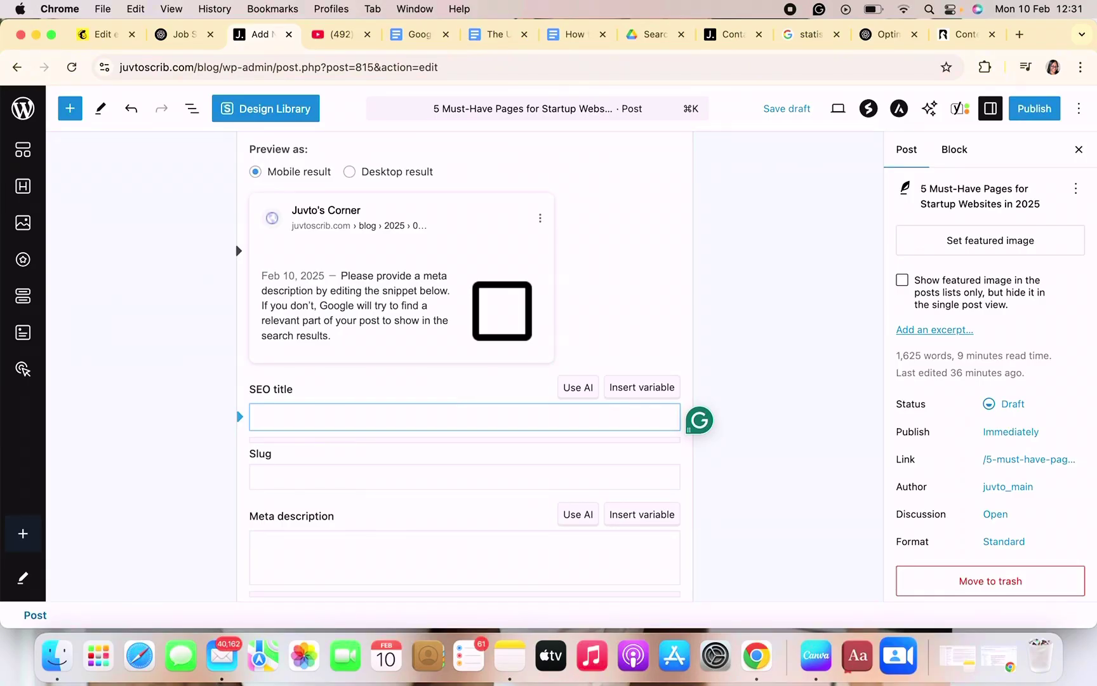
pyautogui.write('5 Must-Have Pages for Startup Websites in 2025')
pyautogui.scroll(-2, 400, 388)
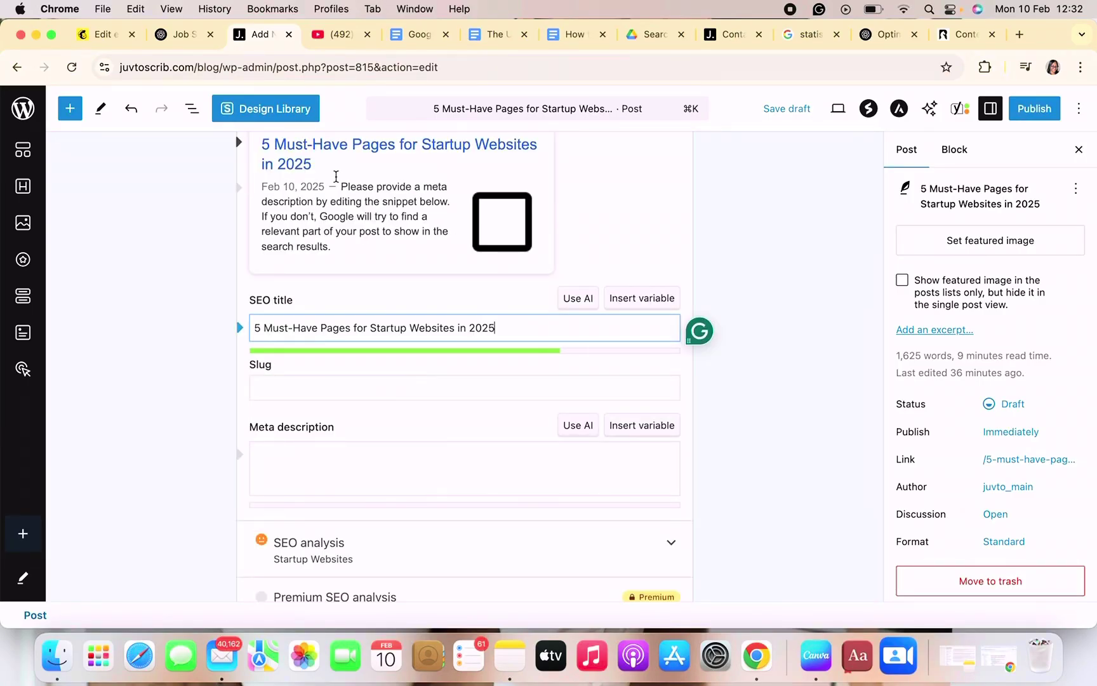
pyautogui.scroll(2, 331, 245)
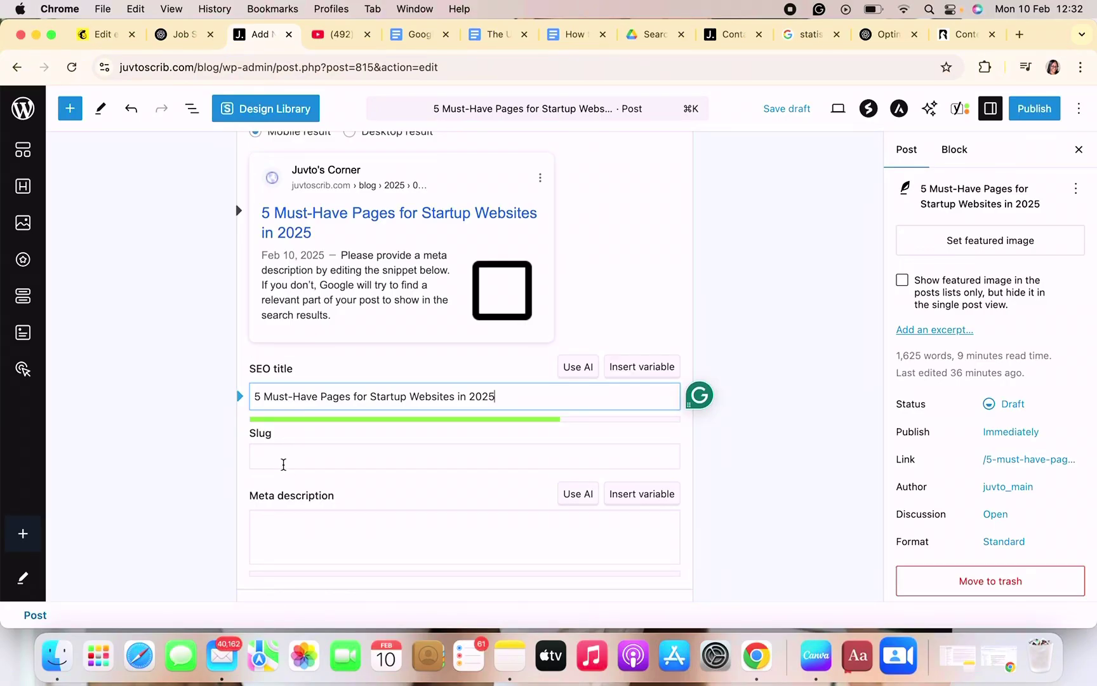
# Set the post's slug to "startup-websites" in the search appearance settings
pyautogui.click(283, 464)
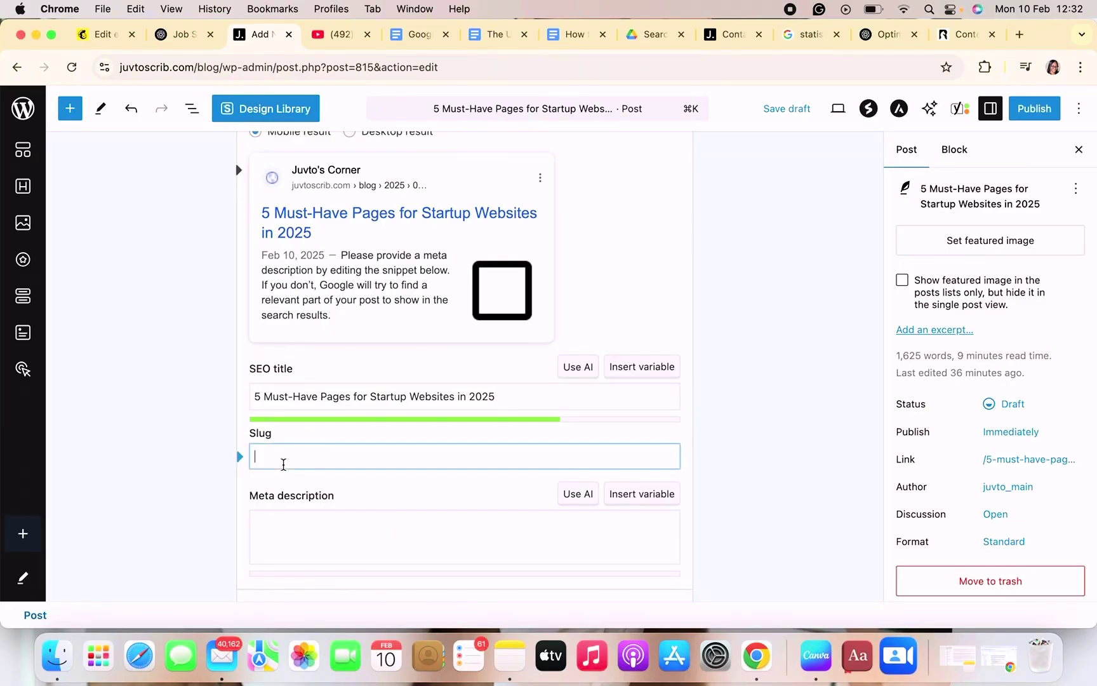
pyautogui.write('startup')
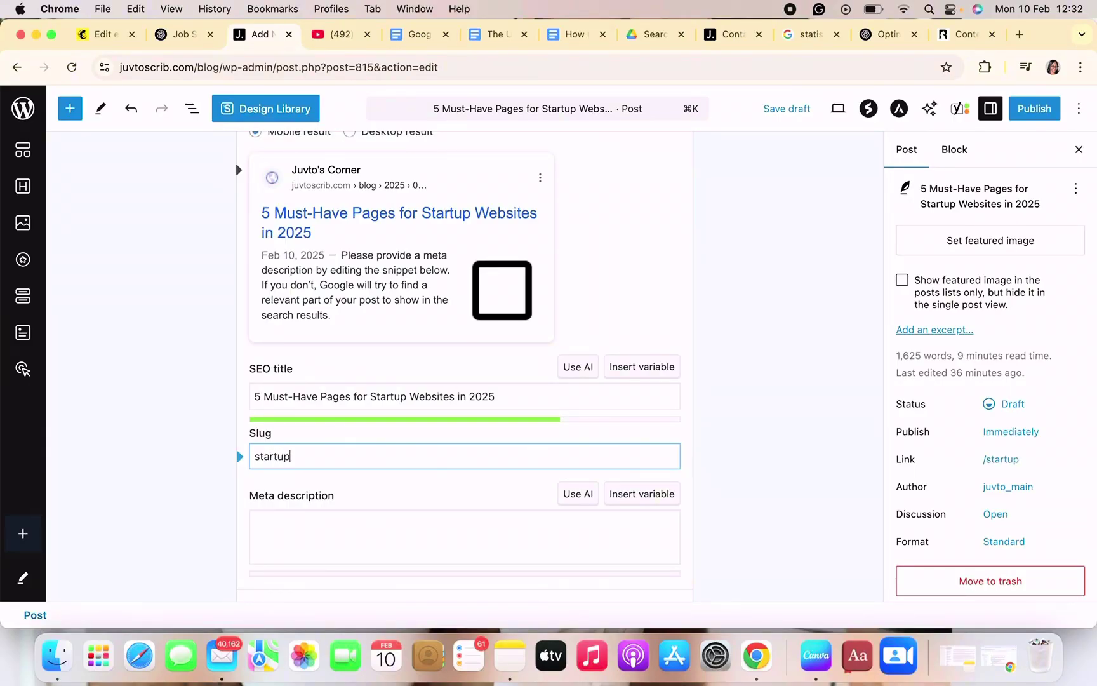
pyautogui.write(' websites')
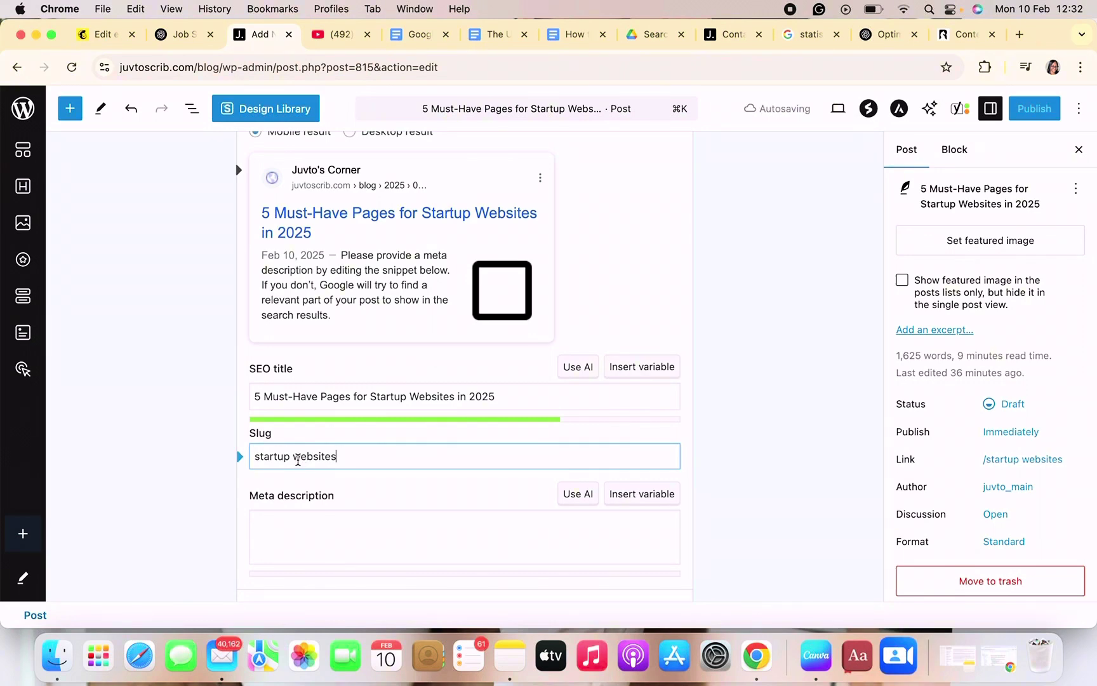
pyautogui.click(295, 456)
pyautogui.press('BackSpace')
pyautogui.write('-')
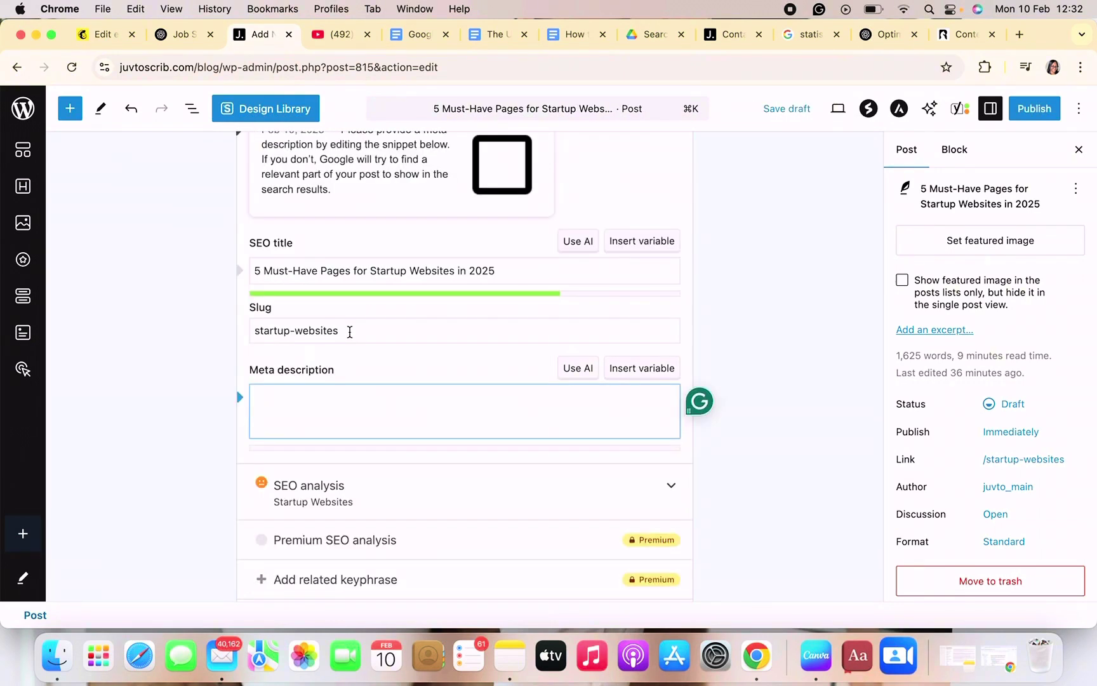
# Enter the meta description "Discover the 5 must-have pages for startup websites in 2025. Make your site stand out, build trust and attract customers with these pages."
pyautogui.scroll(2, 350, 330)
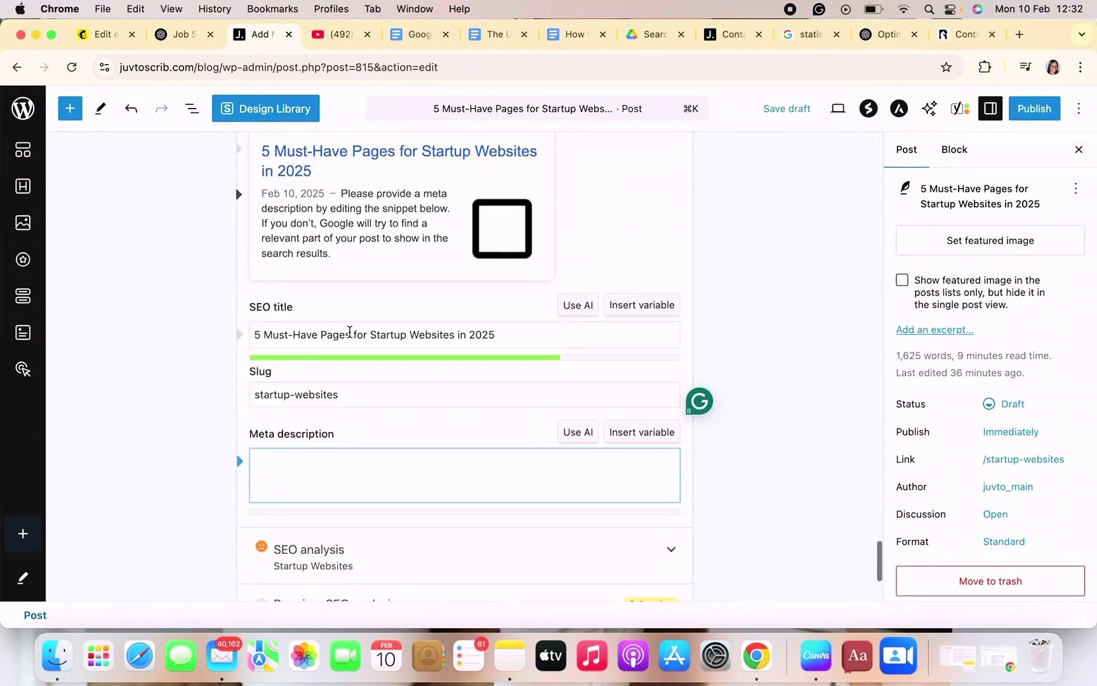
pyautogui.click(409, 188)
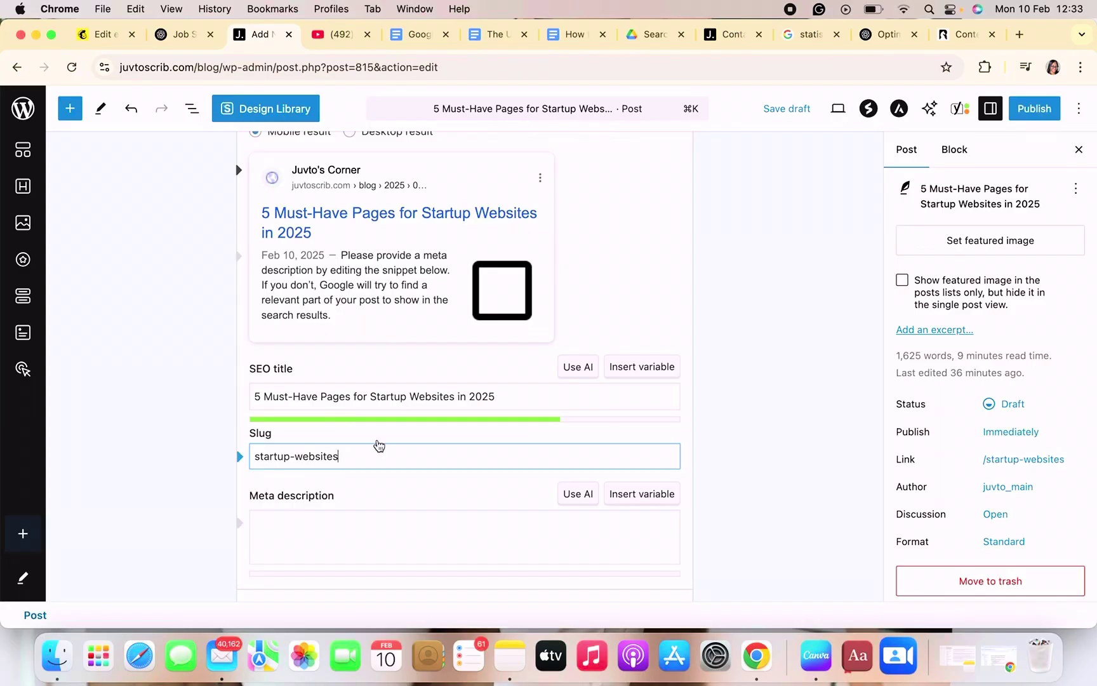
pyautogui.click(326, 519)
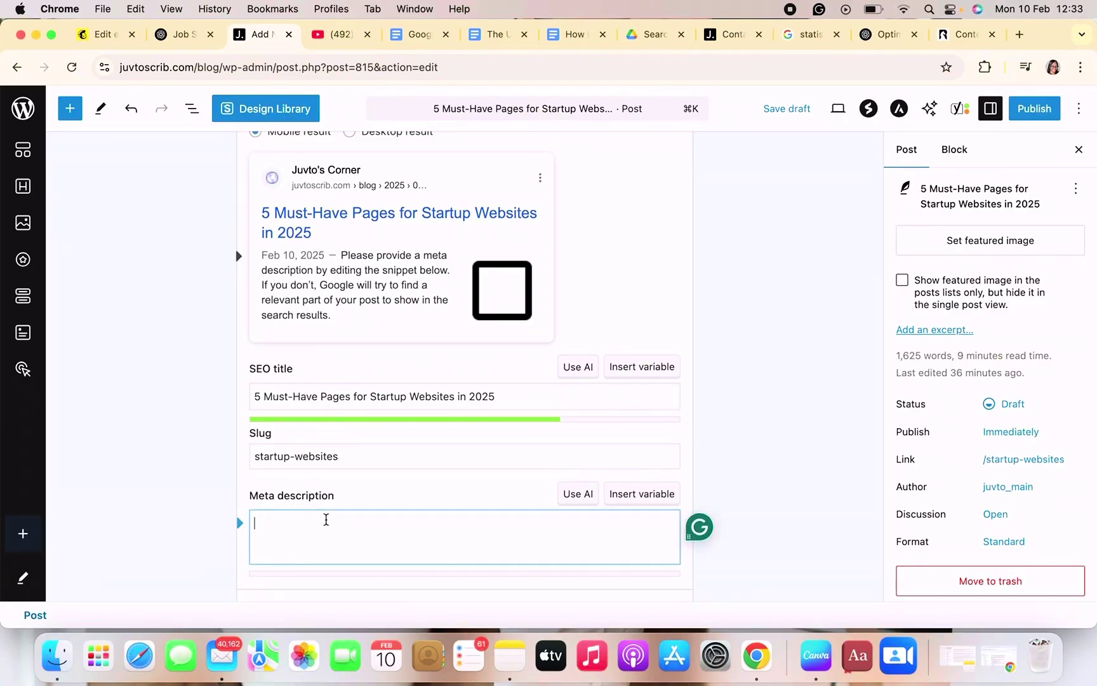
pyautogui.write('Discover the 5 must-have pages fo')
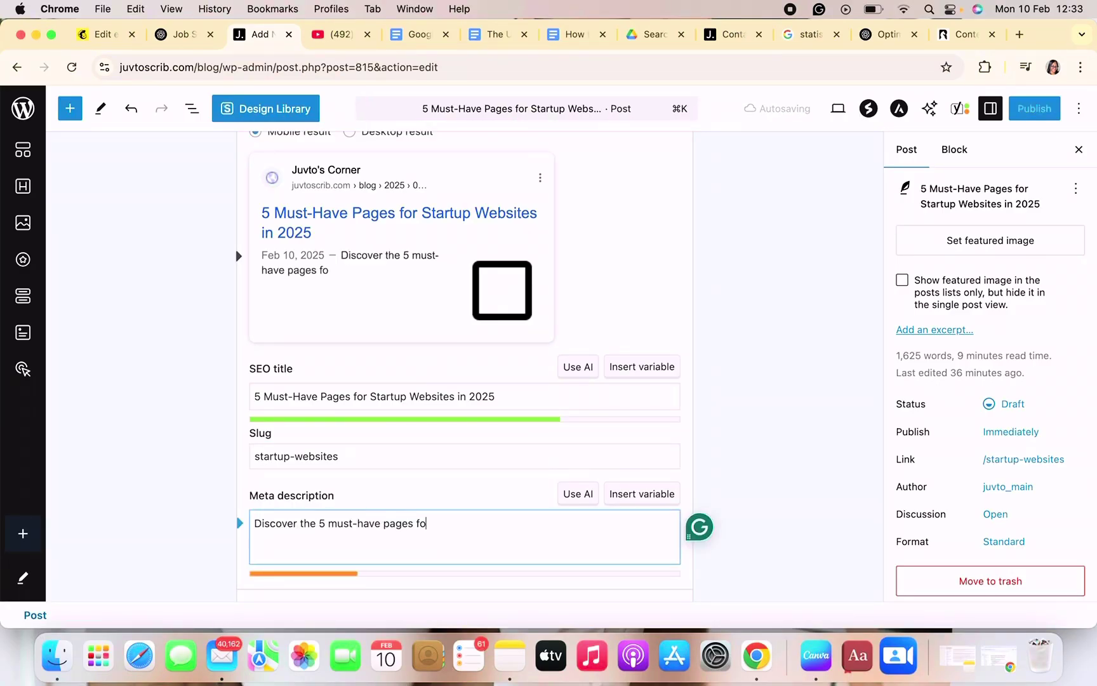
pyautogui.write('r startup websites i')
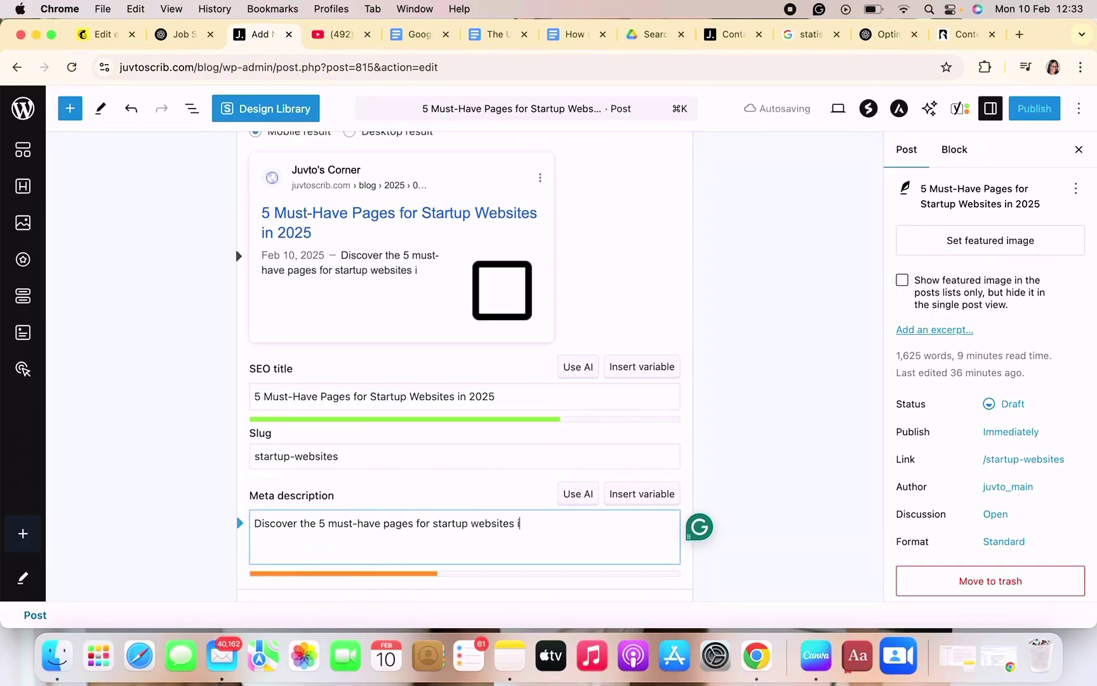
pyautogui.write('n 2025. Make your site stand o')
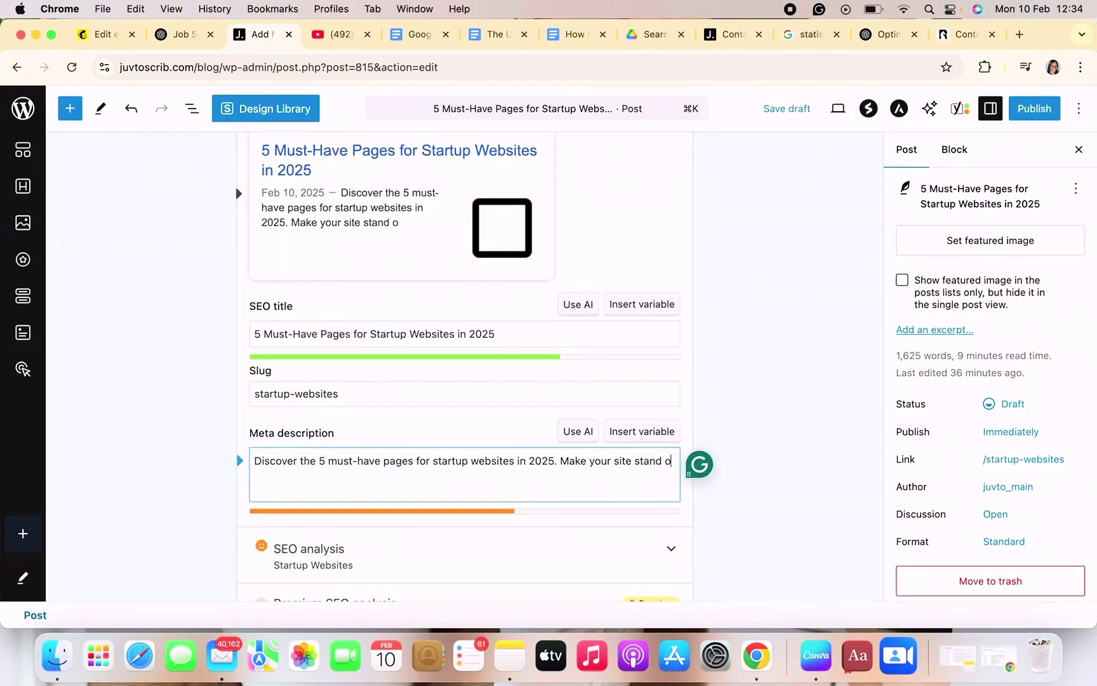
pyautogui.write('ut, build ')
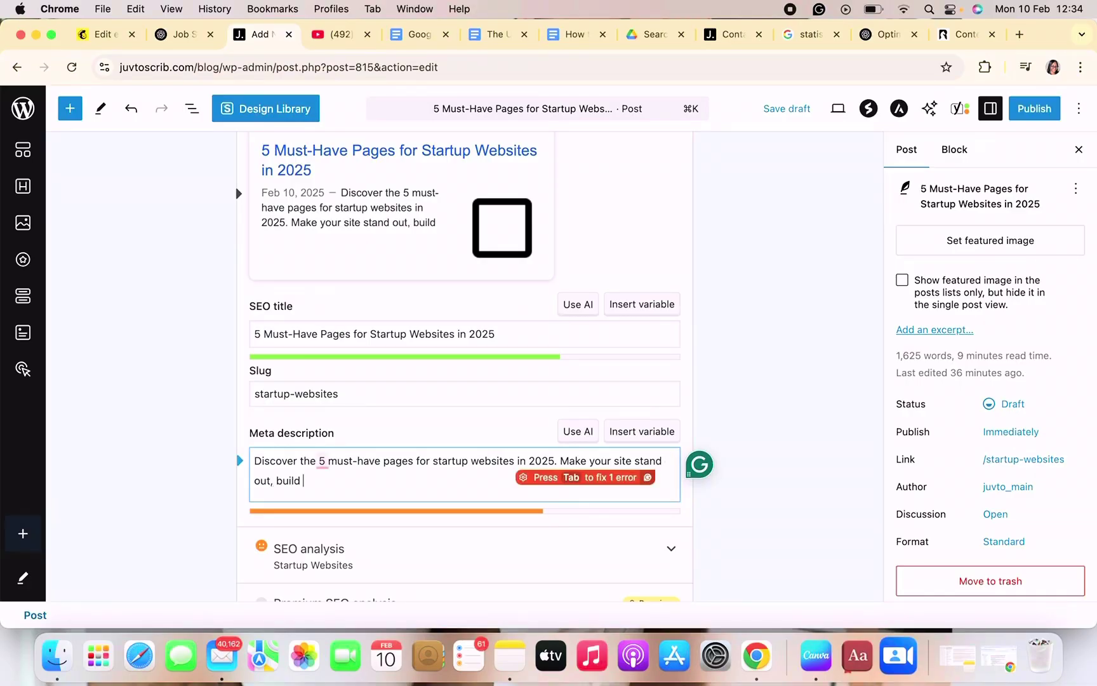
pyautogui.write('trust and a')
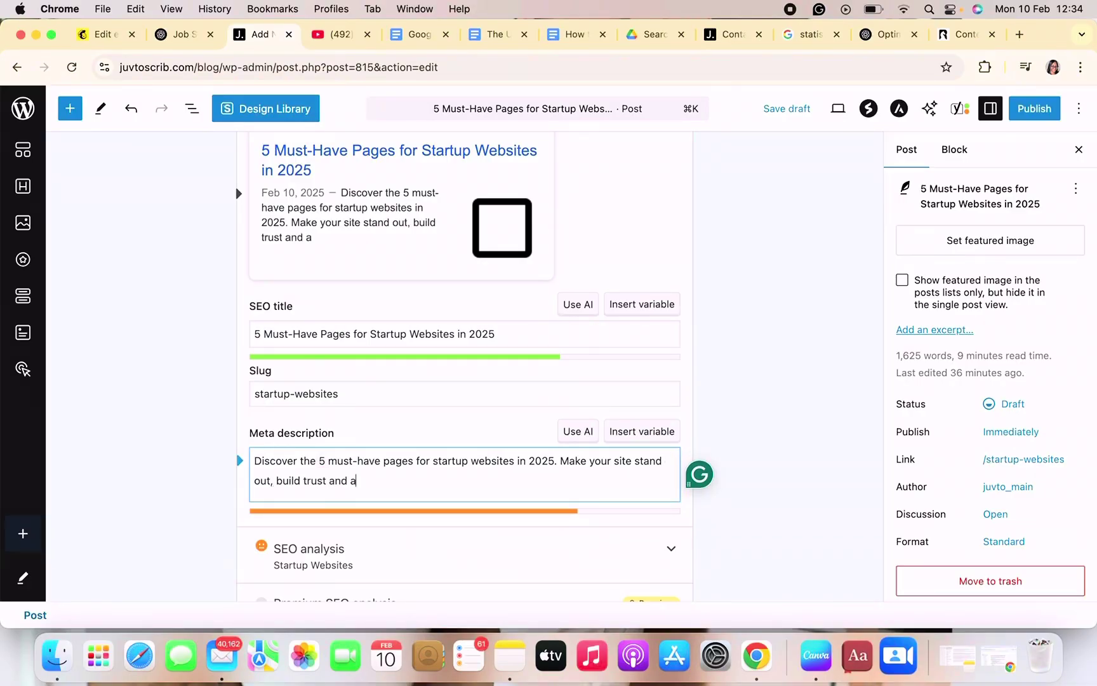
pyautogui.write('ttract ')
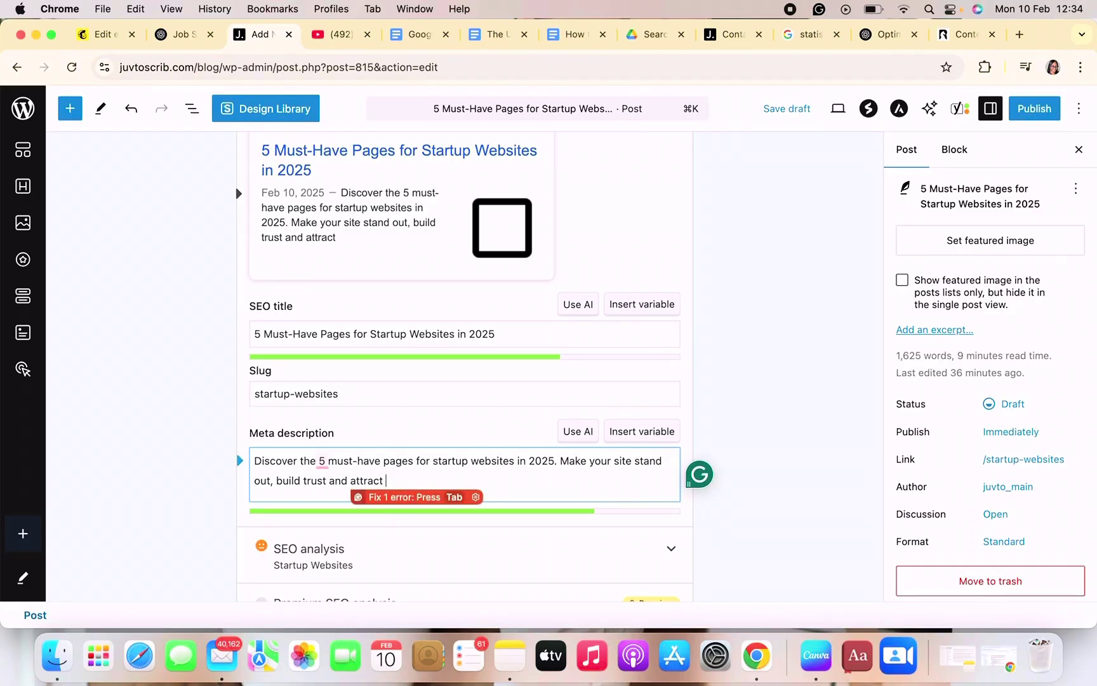
pyautogui.write('custome')
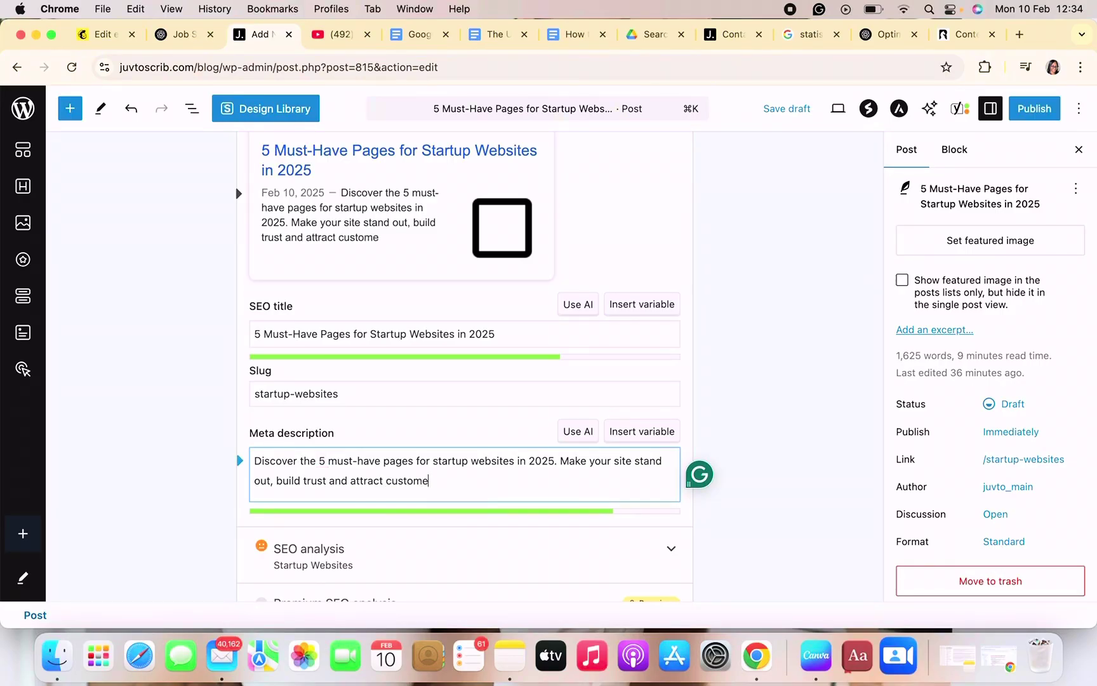
pyautogui.write('rs with these pages.')
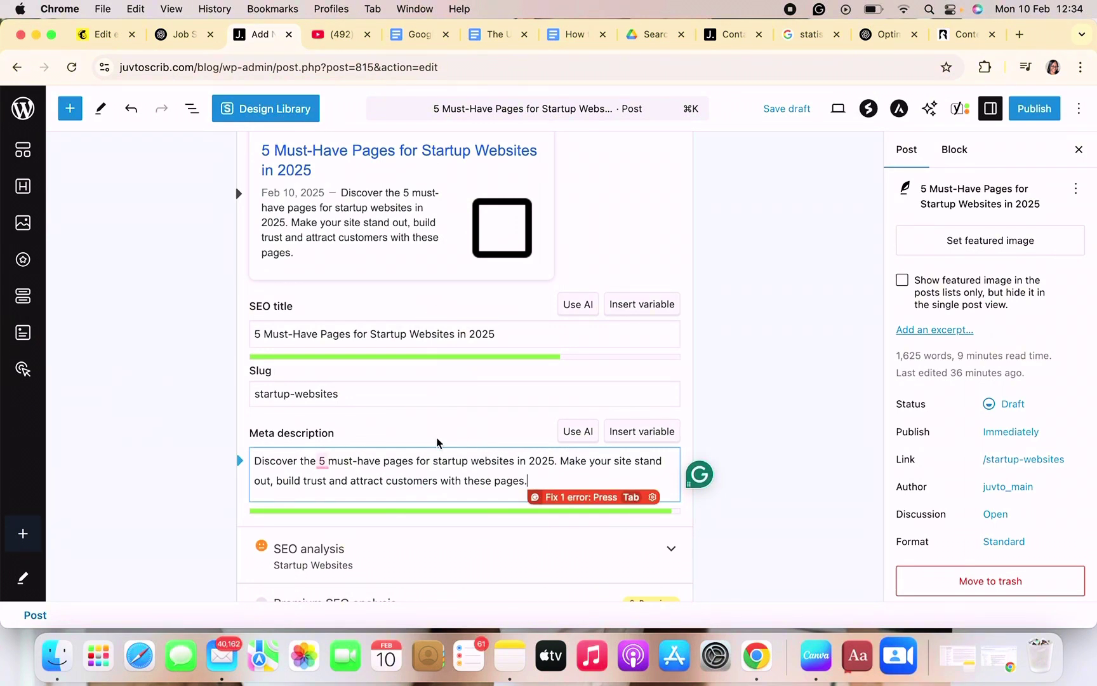
# Replace the numeral "5" in the meta description with the word "five"
pyautogui.click(329, 462)
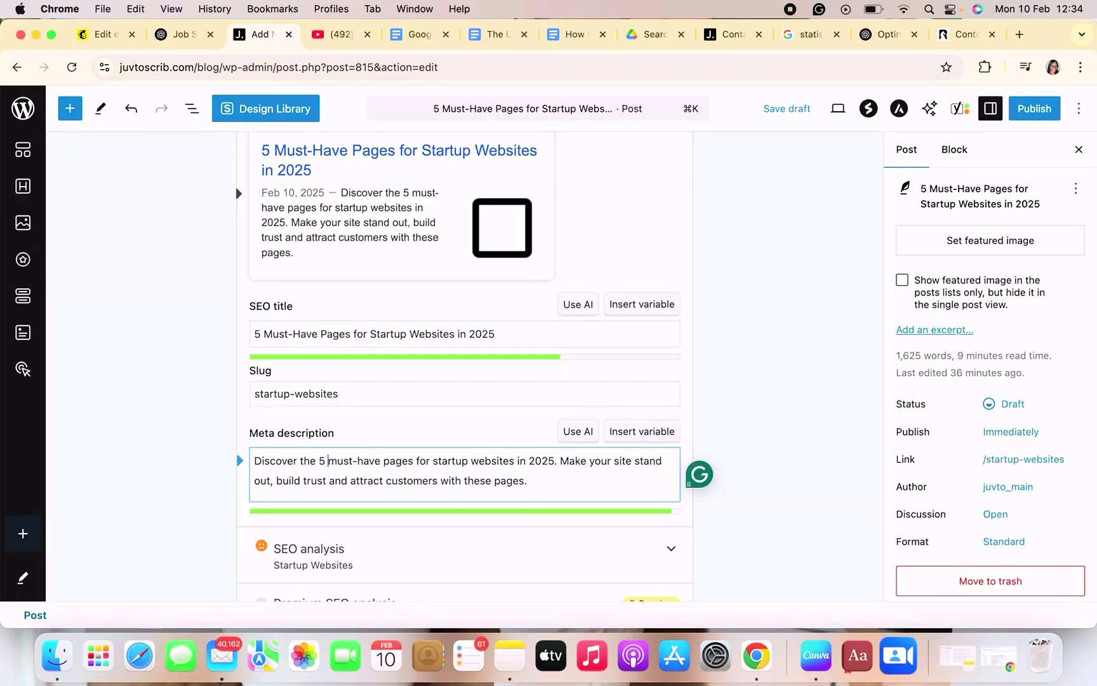
pyautogui.press('BackSpace')
pyautogui.press('BackSpace')
pyautogui.write('five')
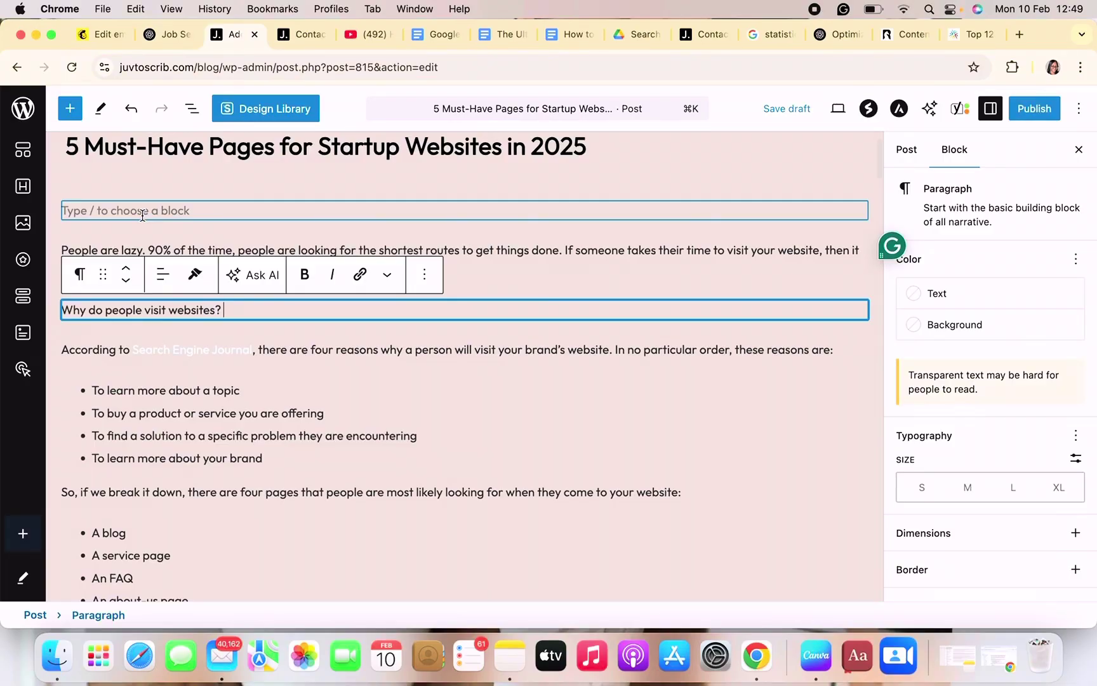
# Insert the media library's startup laptop photo as an image block between the post title and the opening paragraph
pyautogui.click(142, 216)
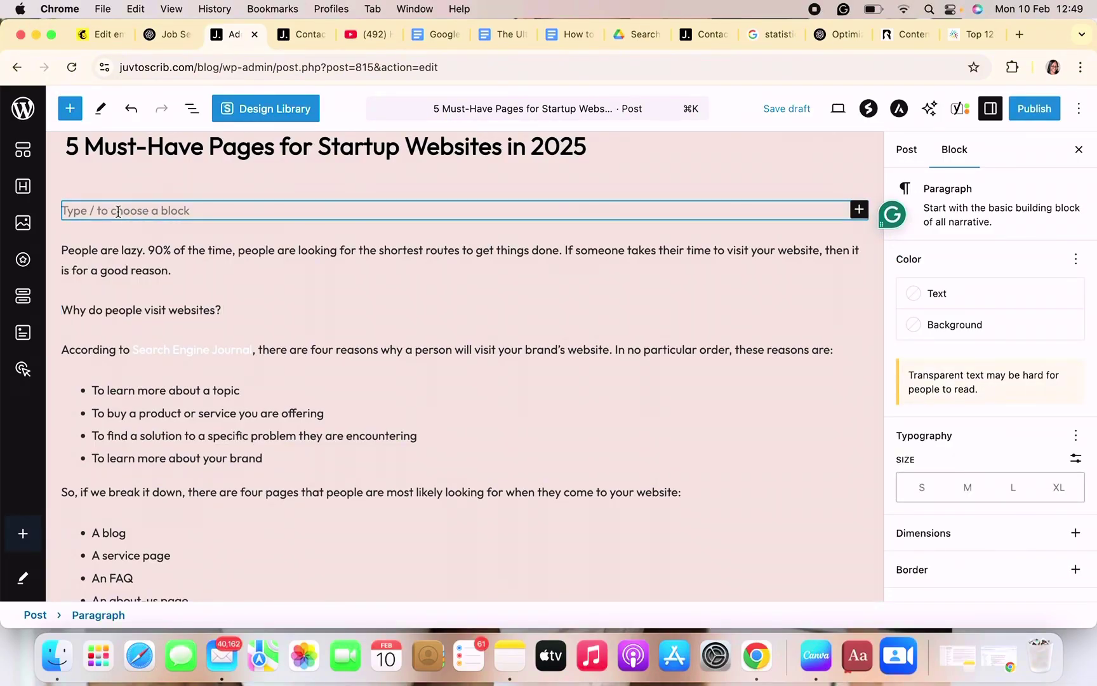
pyautogui.click(23, 223)
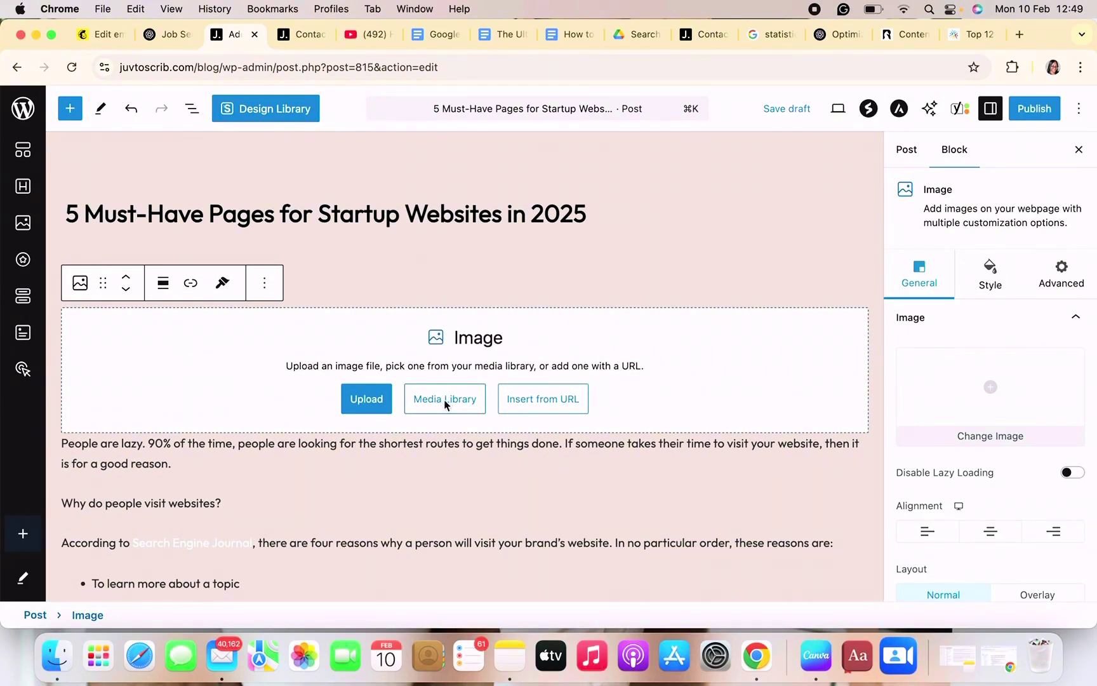
pyautogui.click(445, 402)
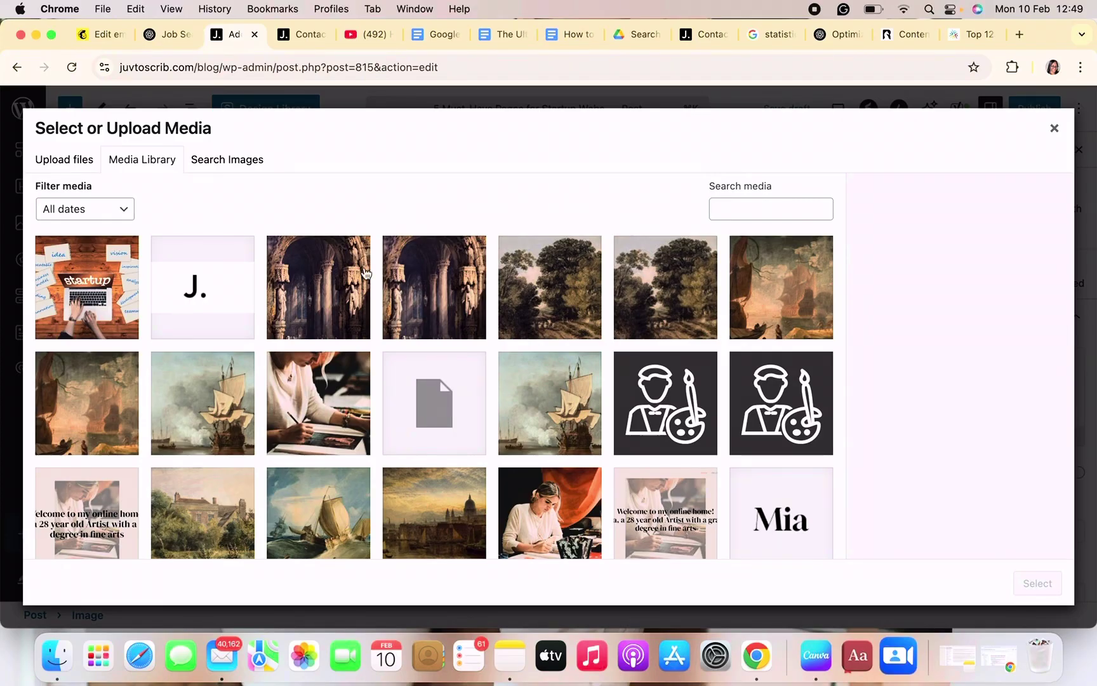
pyautogui.click(238, 159)
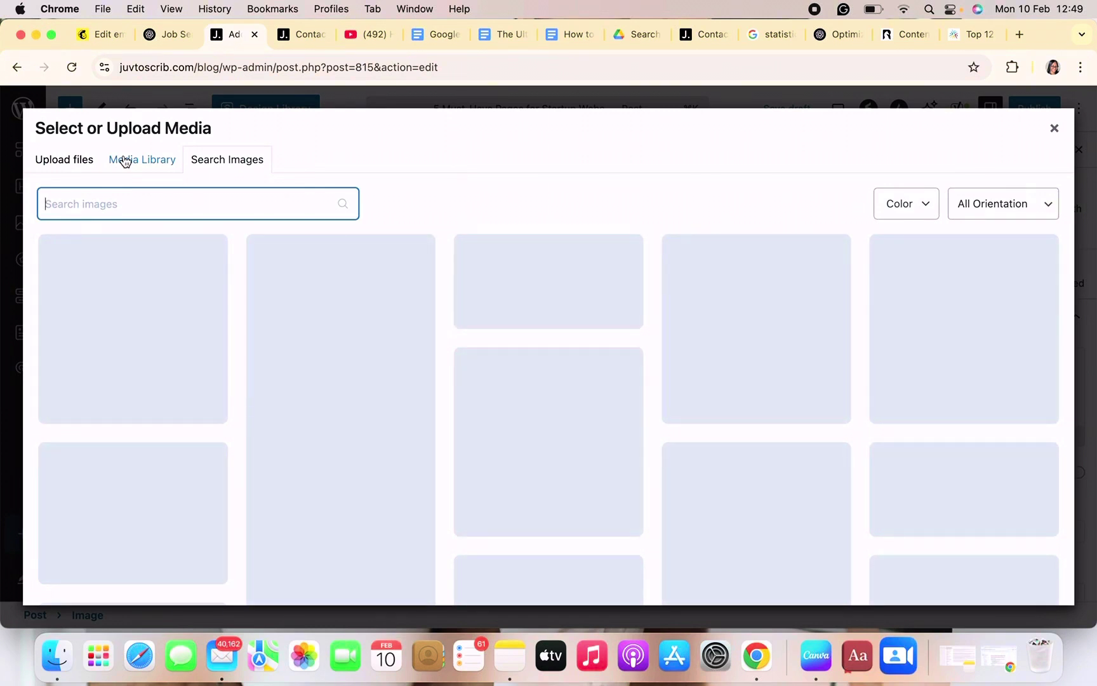
pyautogui.click(126, 161)
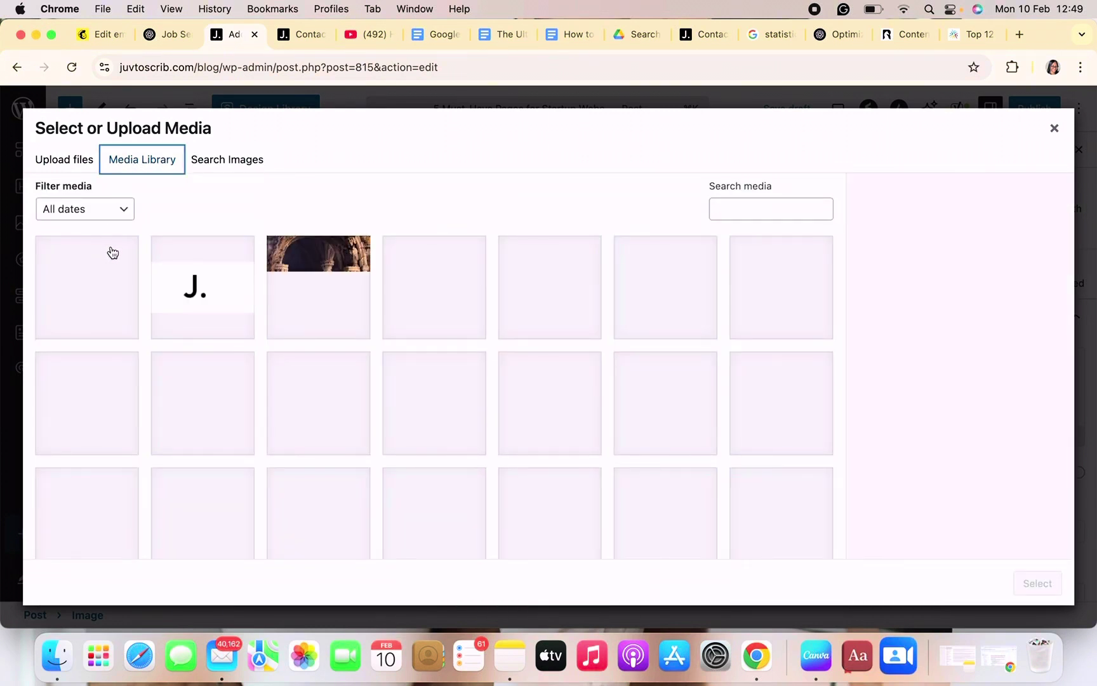
pyautogui.click(89, 274)
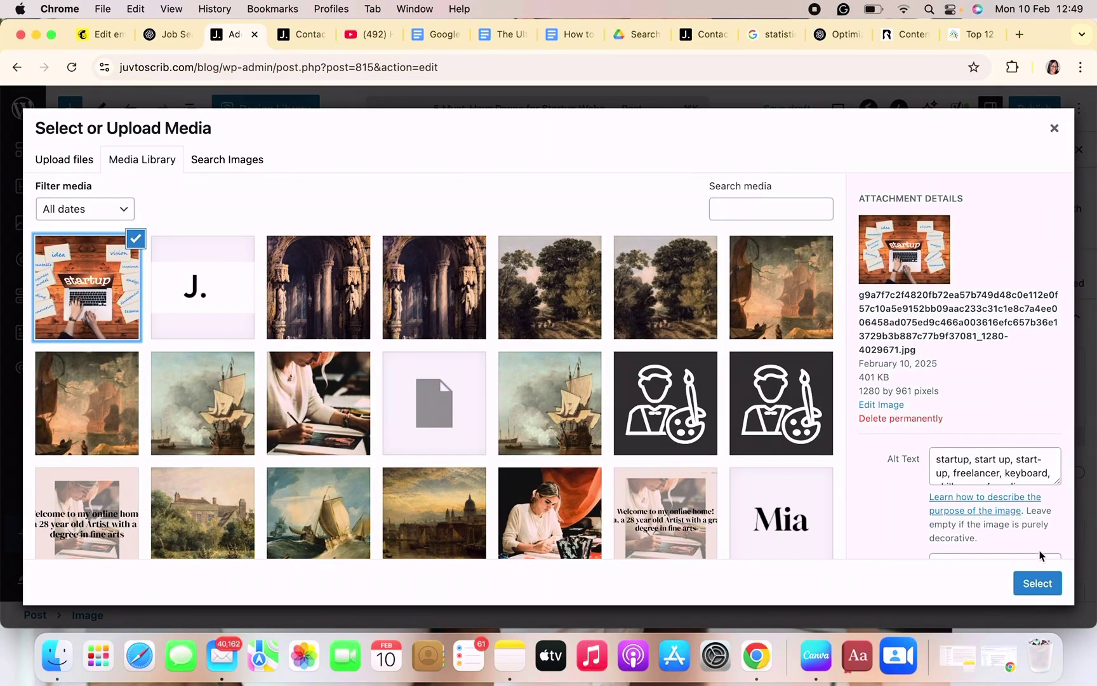
pyautogui.click(1039, 583)
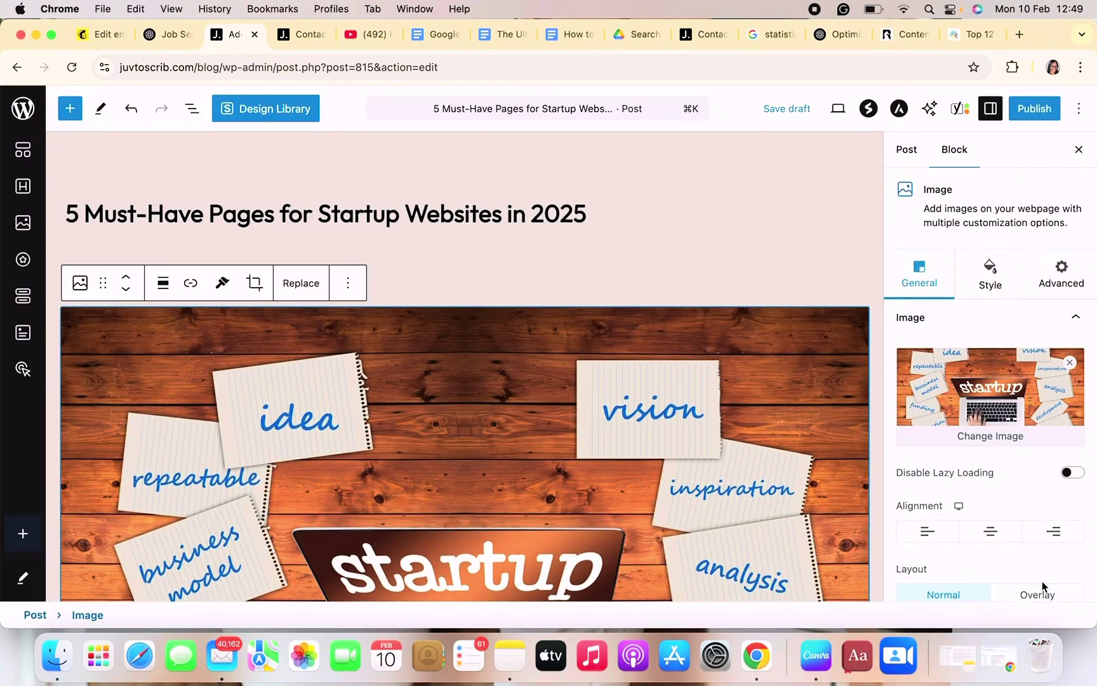
# Shrink the startup image proportionally to about 763 by 572 pixels
pyautogui.scroll(-10, 544, 557)
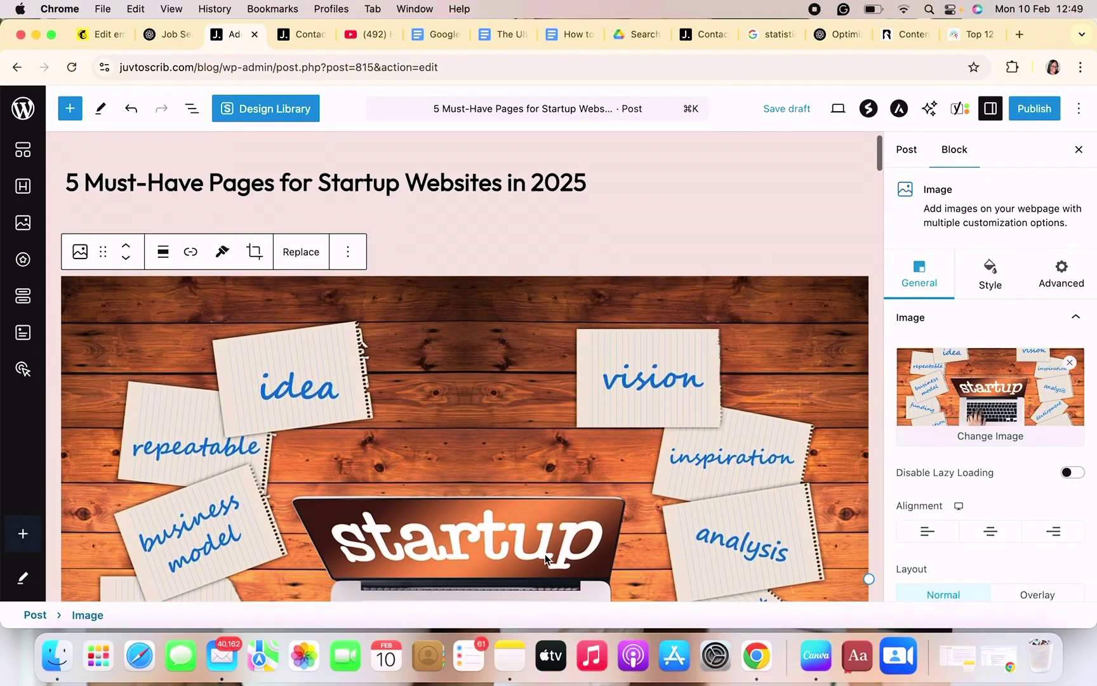
pyautogui.scroll(4, 545, 556)
pyautogui.scroll(1, 545, 555)
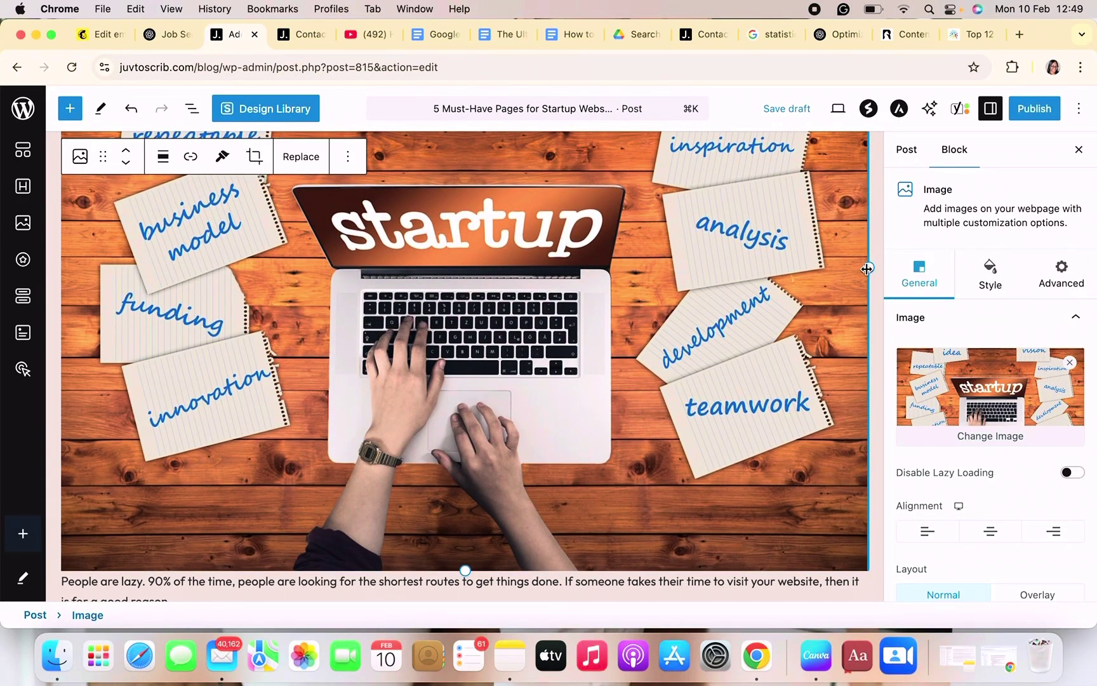
pyautogui.moveTo(867, 270); pyautogui.dragTo(745, 178)
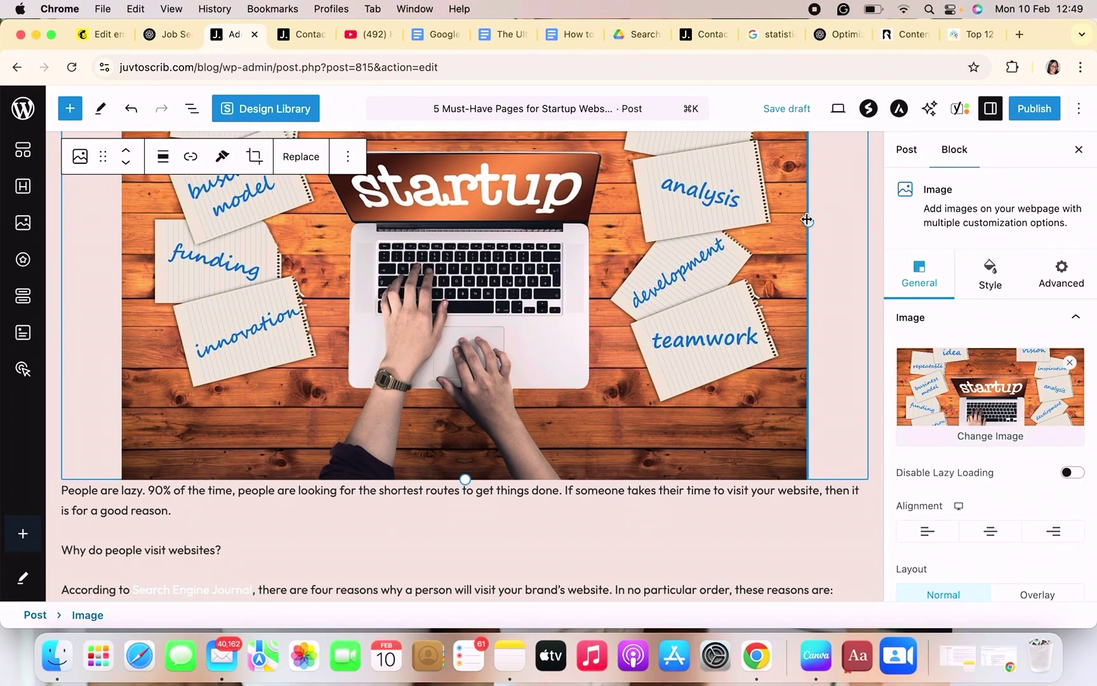
pyautogui.moveTo(806, 220); pyautogui.dragTo(756, 182)
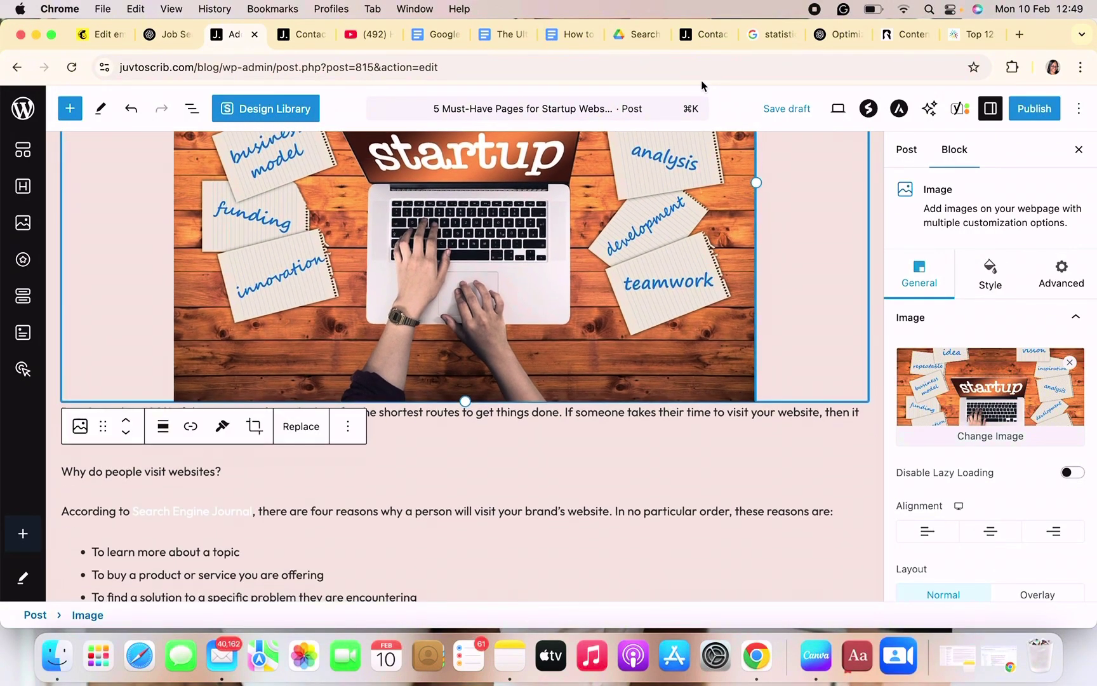
pyautogui.scroll(5, 667, 400)
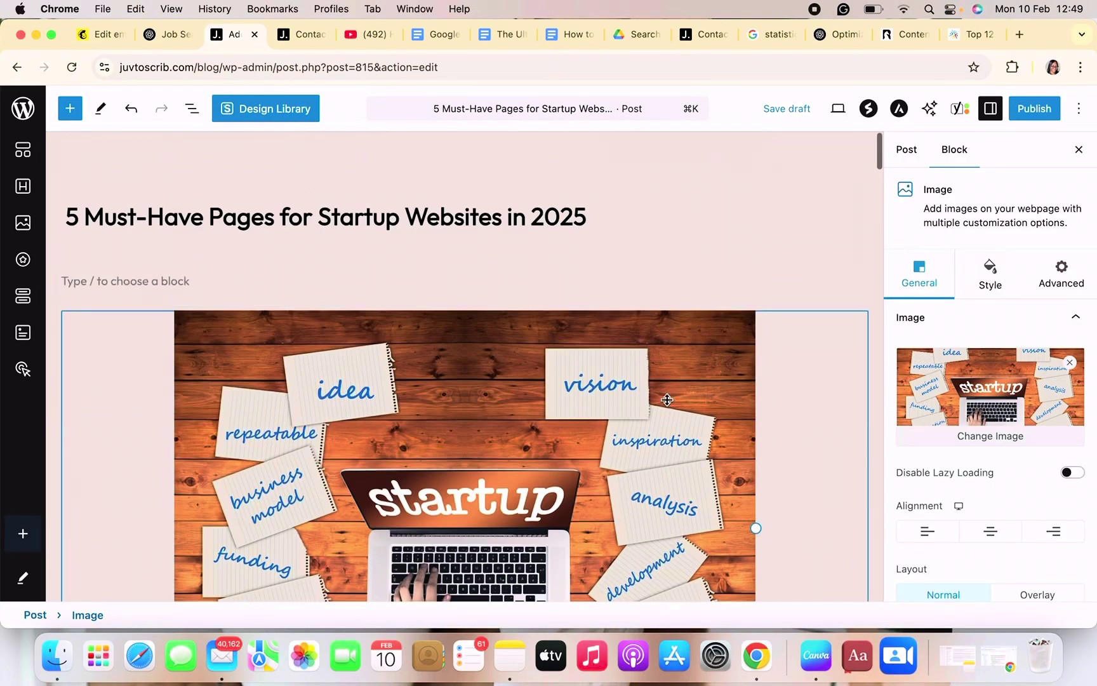
# Replace the keyword "keyboard" with "website copy" in the startup image's alt text
pyautogui.scroll(-10, 667, 402)
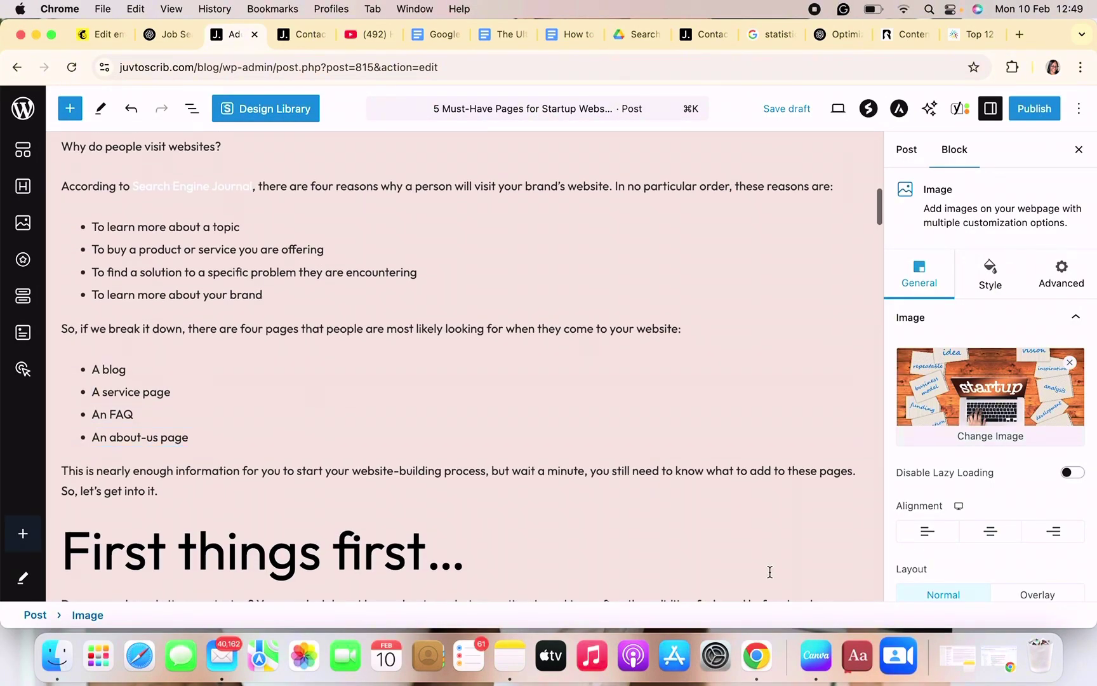
pyautogui.scroll(-10, 903, 505)
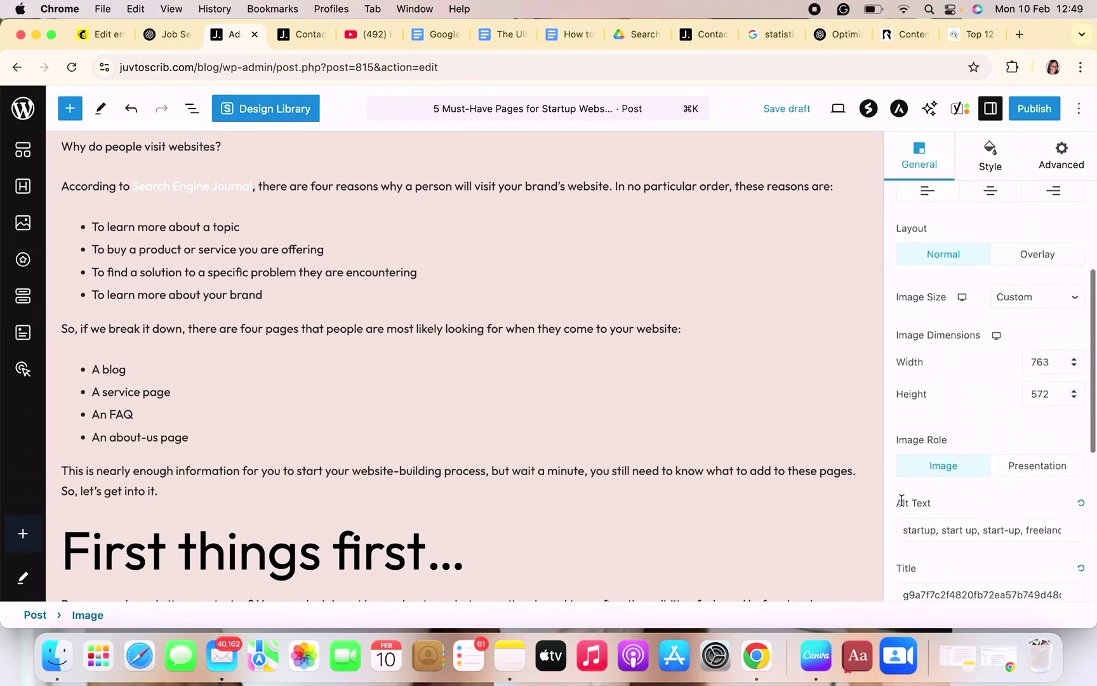
pyautogui.scroll(-1, 902, 506)
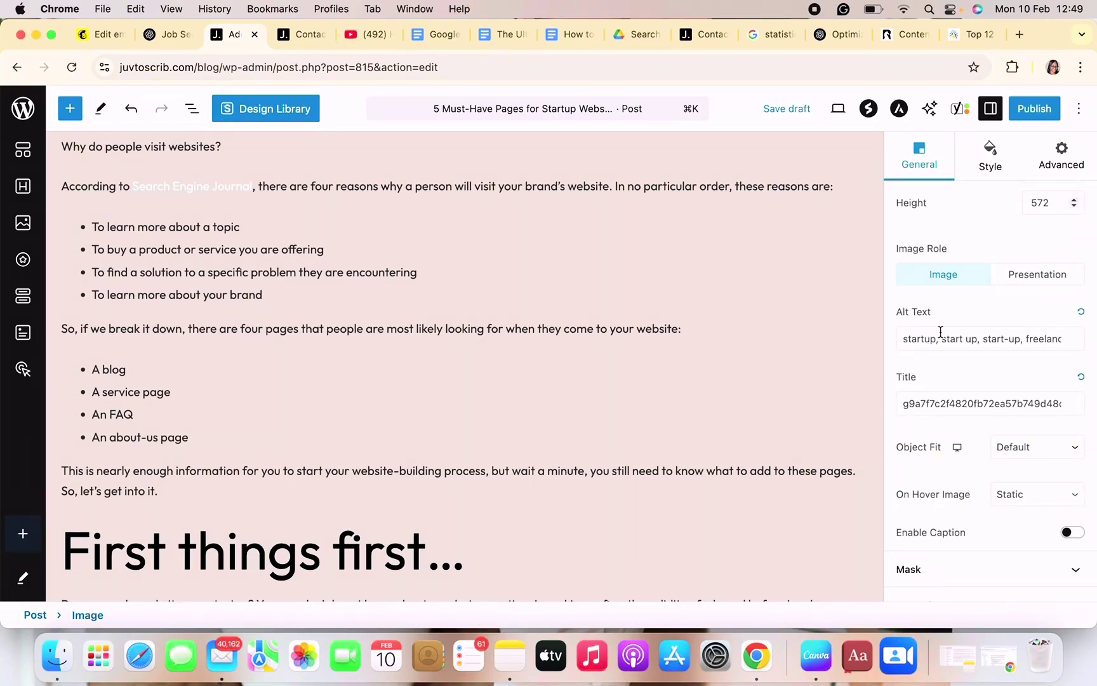
pyautogui.click(1025, 339)
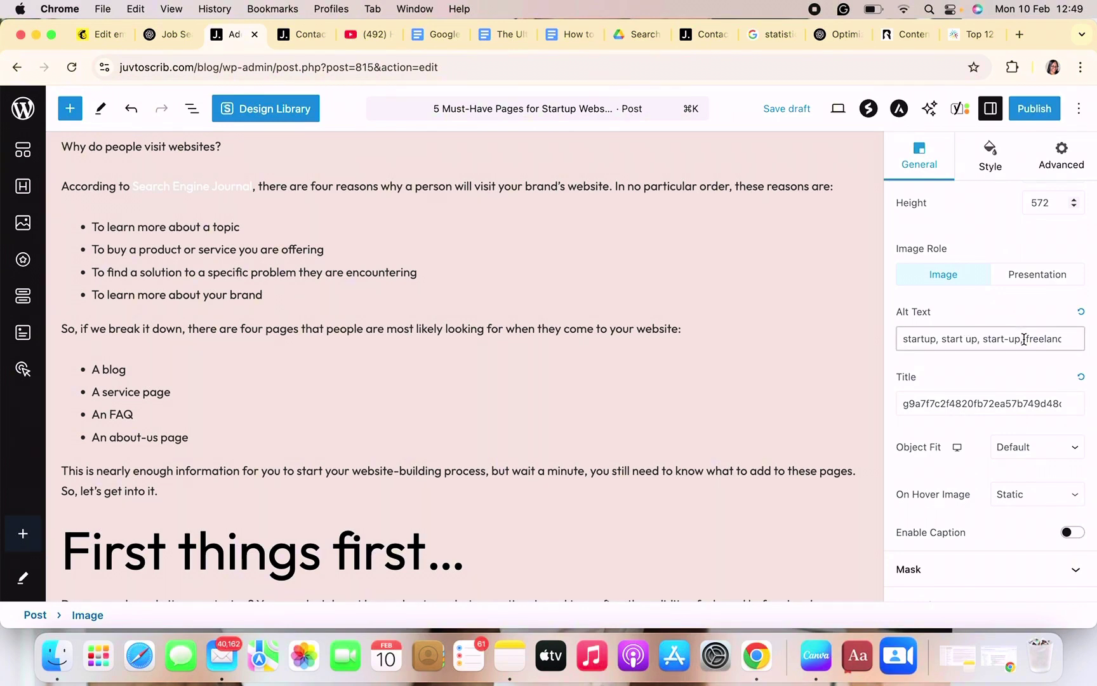
pyautogui.press('Right')
pyautogui.press('Right')
pyautogui.press('Right')
pyautogui.press('Right')
pyautogui.press('Right')
pyautogui.press('Right')
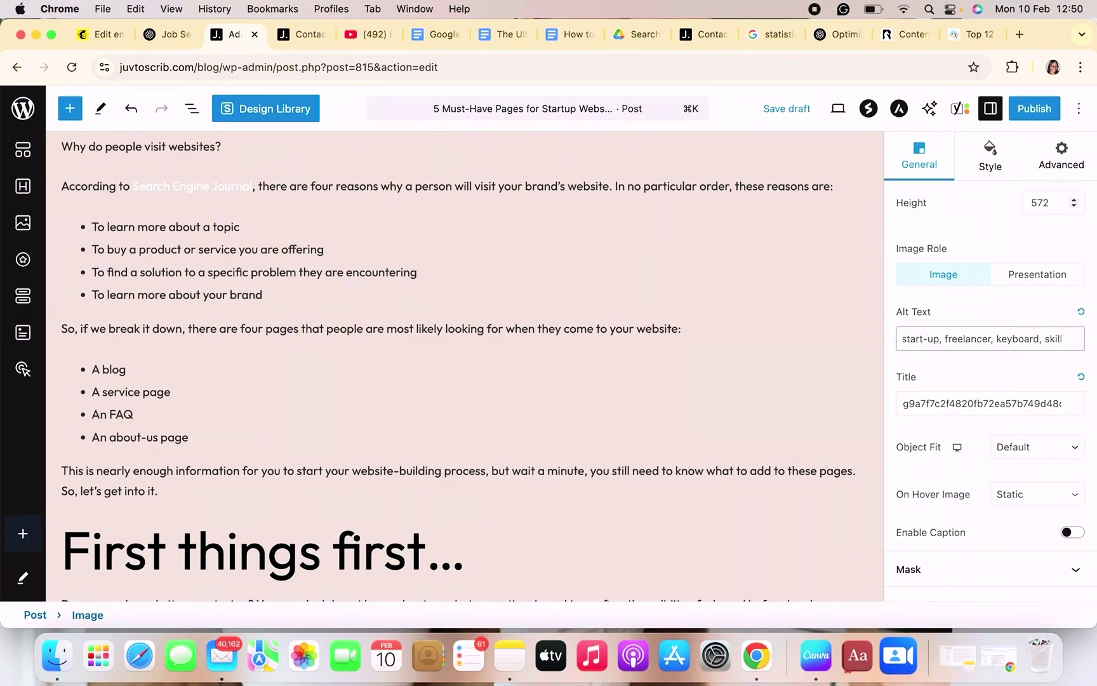
pyautogui.press('Delete')
pyautogui.press('Delete')
pyautogui.press('Delete')
pyautogui.press('Delete')
pyautogui.press('Delete')
pyautogui.press('Delete')
pyautogui.press('Delete')
pyautogui.press('Delete')
pyautogui.write('w')
pyautogui.write('ebsite copy')
# Add the keywords "copywriter for hire", "copywriting" and "blog writing" after "website copy" in the image's alt text
pyautogui.write(' copy')
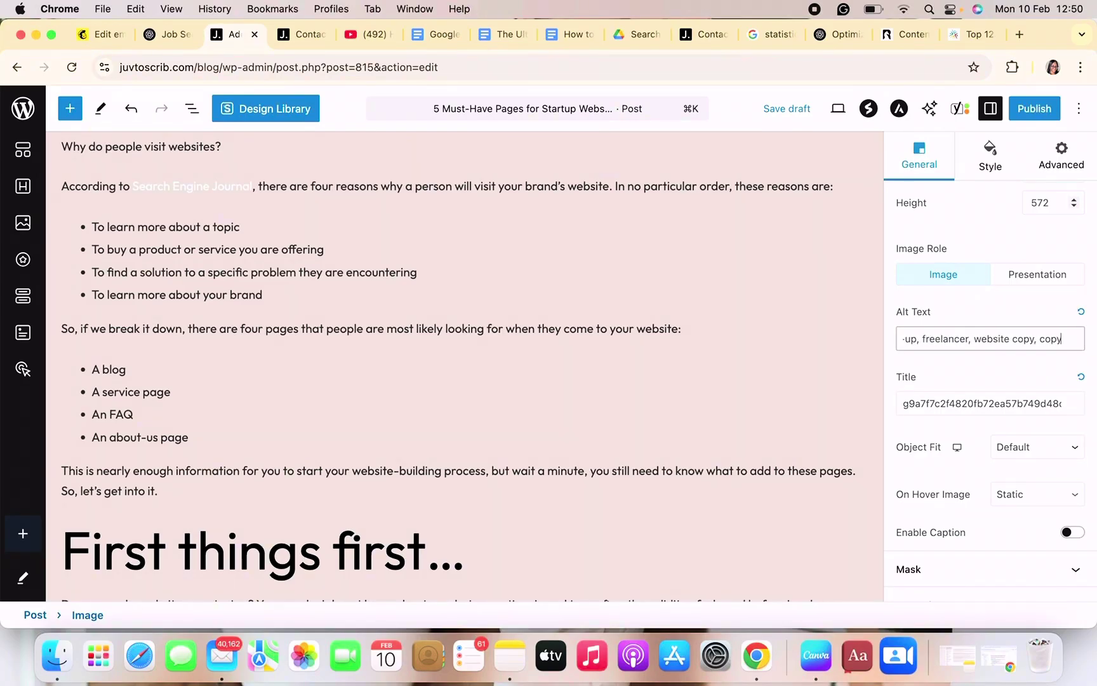
pyautogui.write('writer for h')
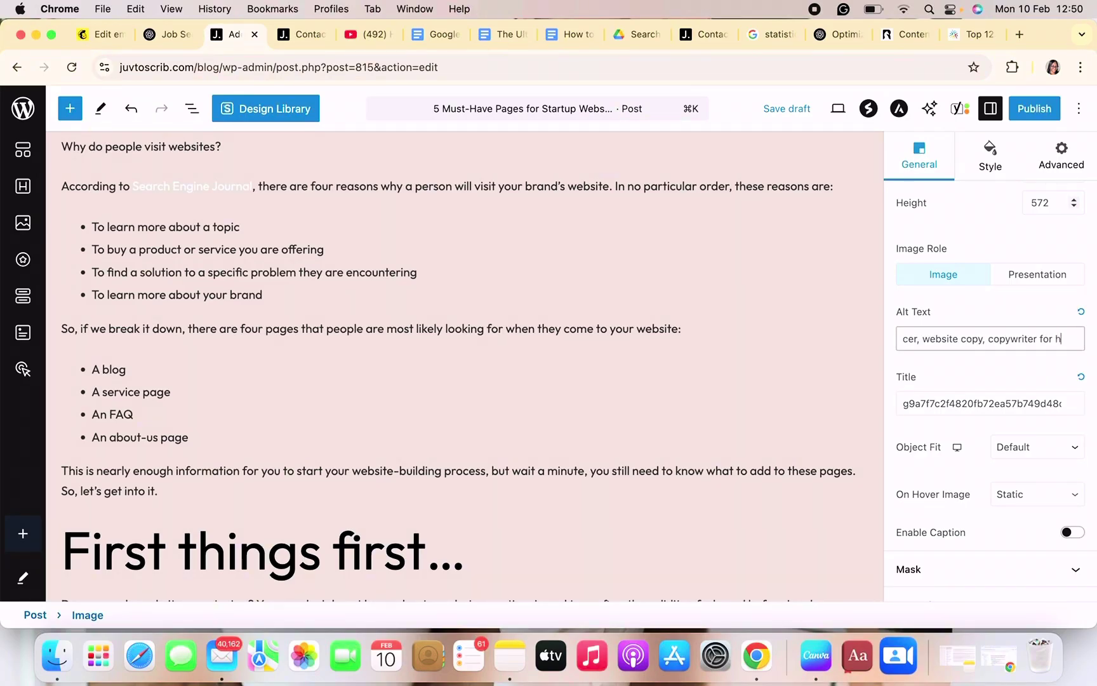
pyautogui.write('ire, ')
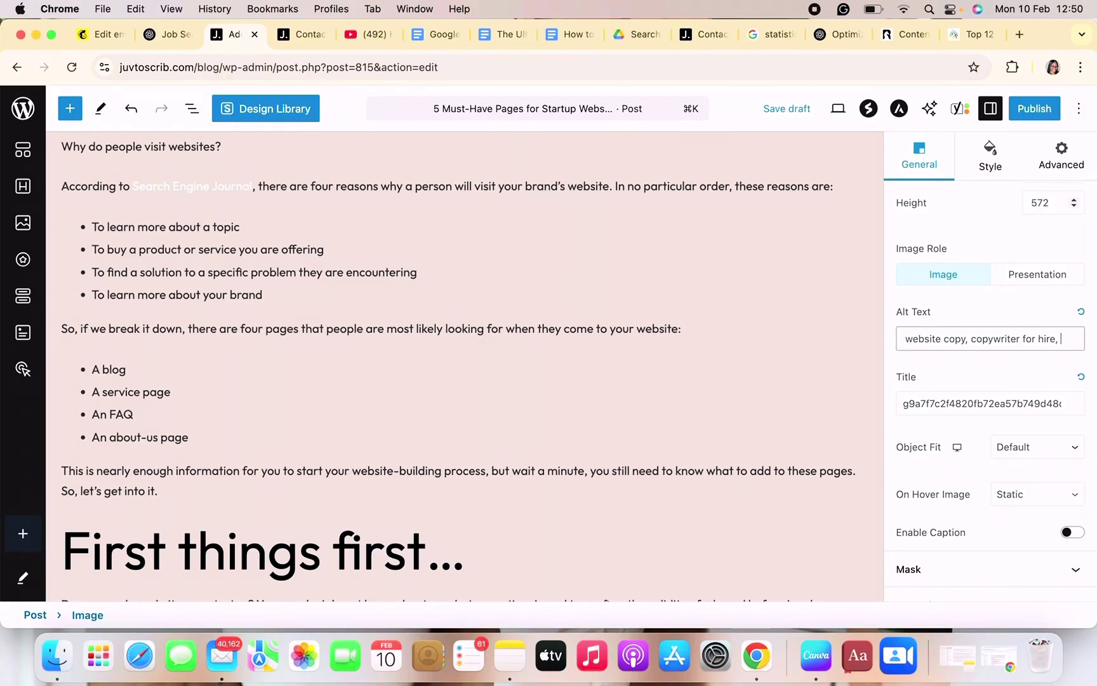
pyautogui.write('copywriting, ')
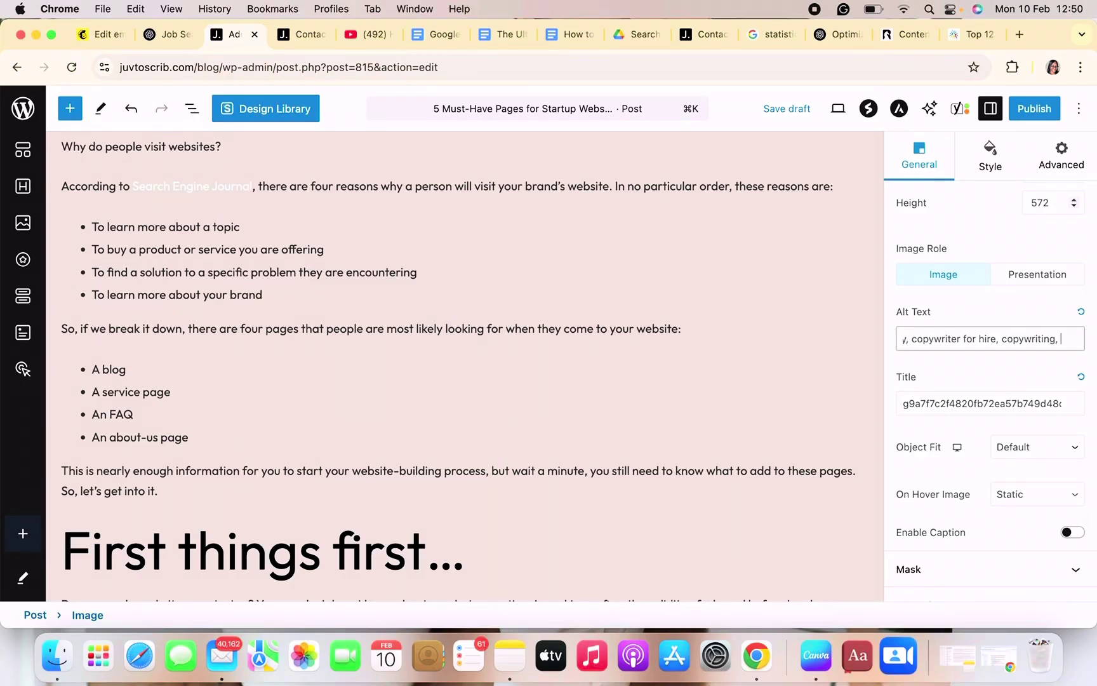
pyautogui.write('blog w')
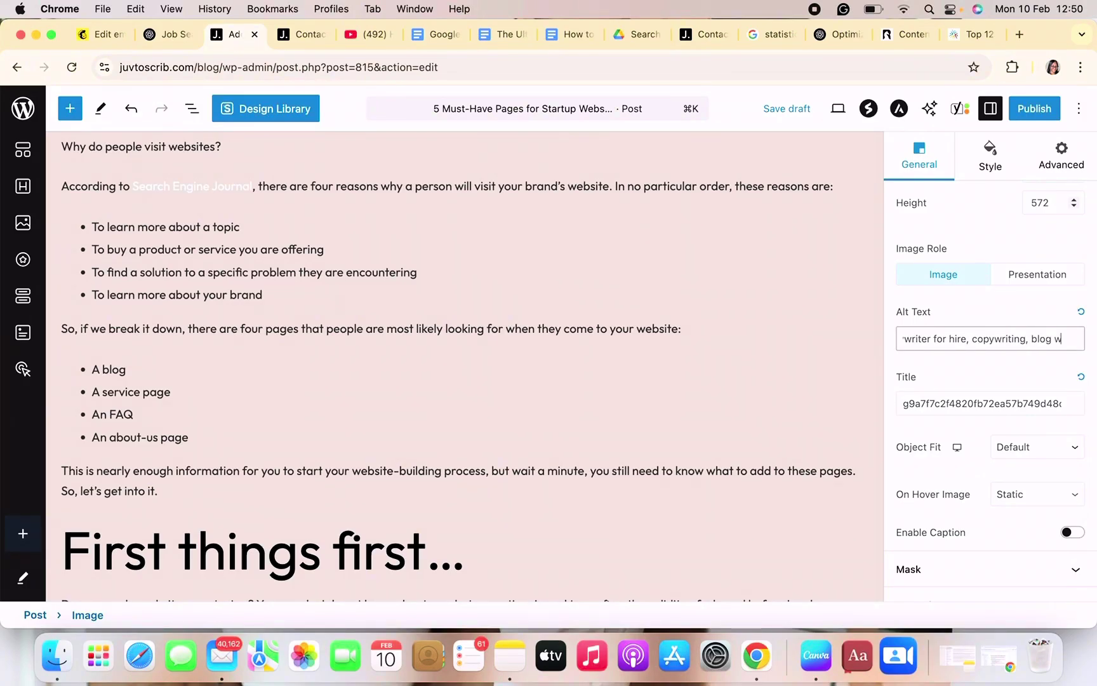
pyautogui.write('riting')
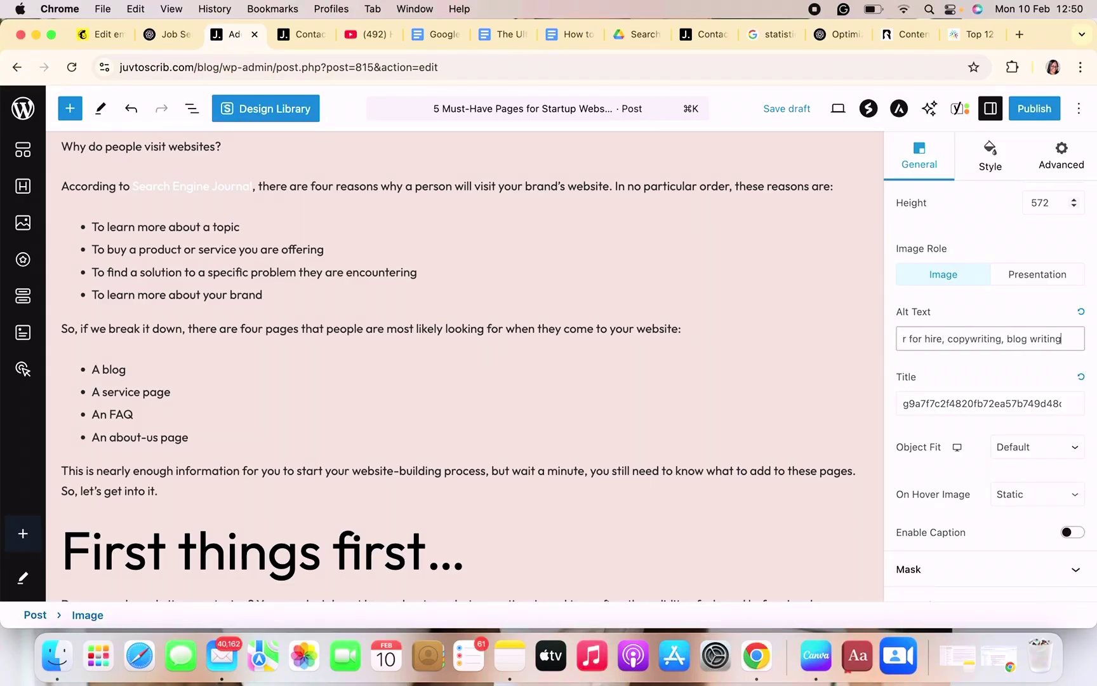
# Delete leftover generic keywords following "blog writing" from the image's alt text
pyautogui.write(', skills, can, found')
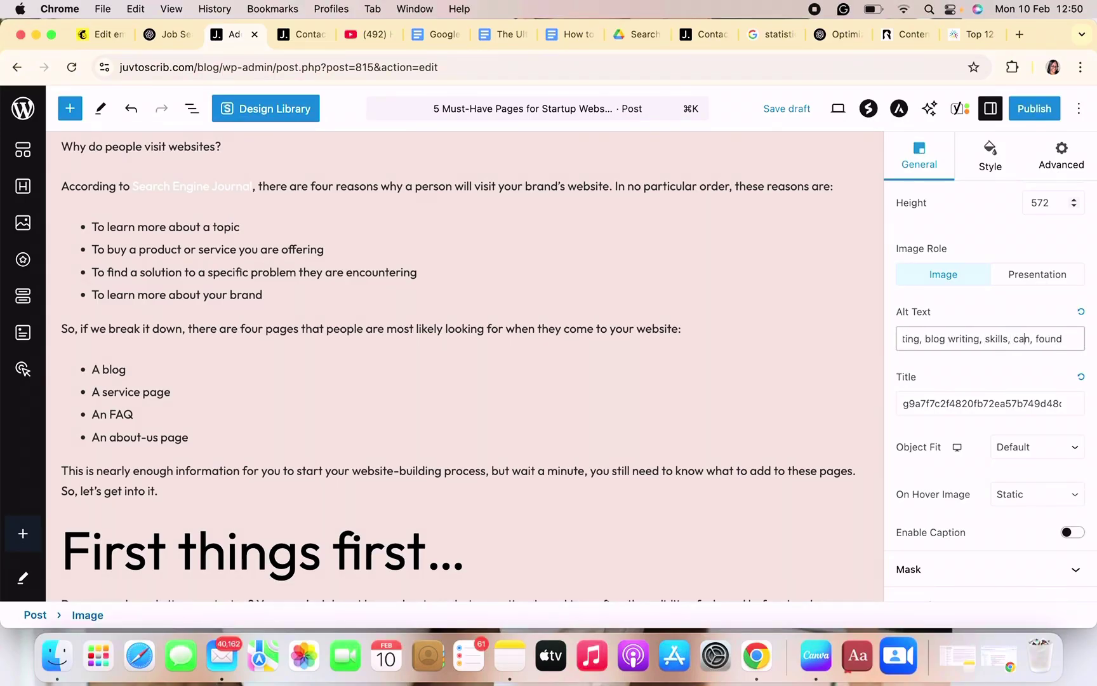
pyautogui.press('BackSpace')
pyautogui.press('BackSpace')
pyautogui.press('BackSpace')
pyautogui.press('BackSpace')
pyautogui.press('BackSpace')
pyautogui.press('BackSpace')
pyautogui.press('BackSpace')
pyautogui.press('BackSpace')
pyautogui.press('BackSpace')
pyautogui.press('BackSpace')
pyautogui.press('BackSpace')
pyautogui.press('BackSpace')
pyautogui.press('BackSpace')
pyautogui.press('BackSpace')
pyautogui.scroll(-5, 981, 455)
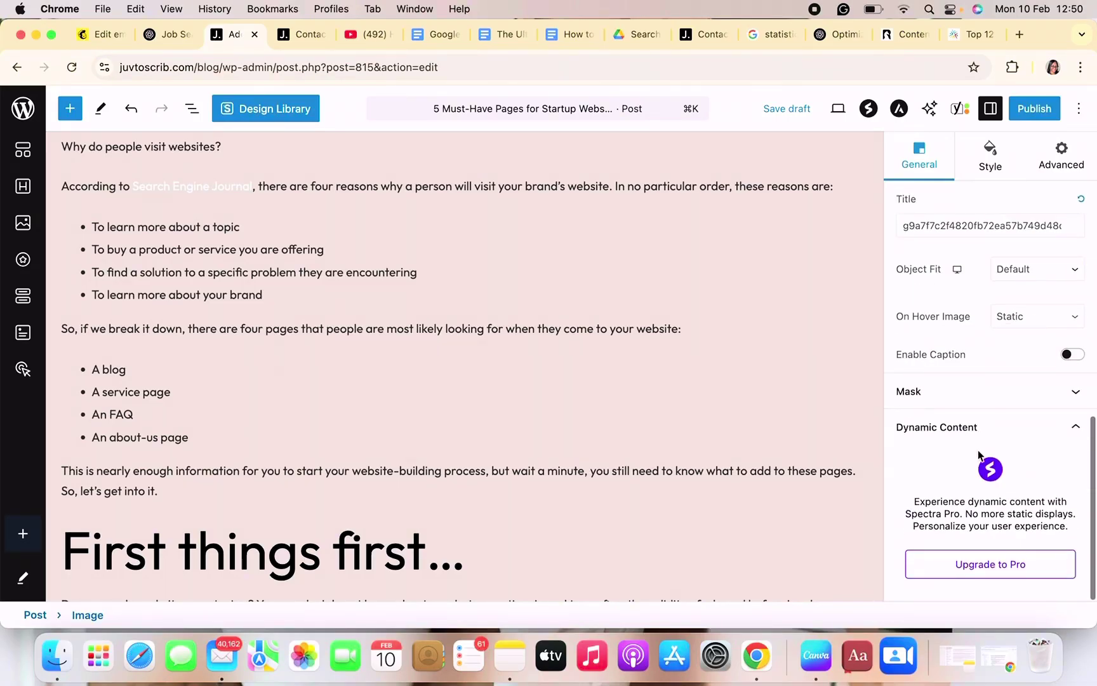
pyautogui.scroll(8, 723, 520)
pyautogui.scroll(-3, 722, 520)
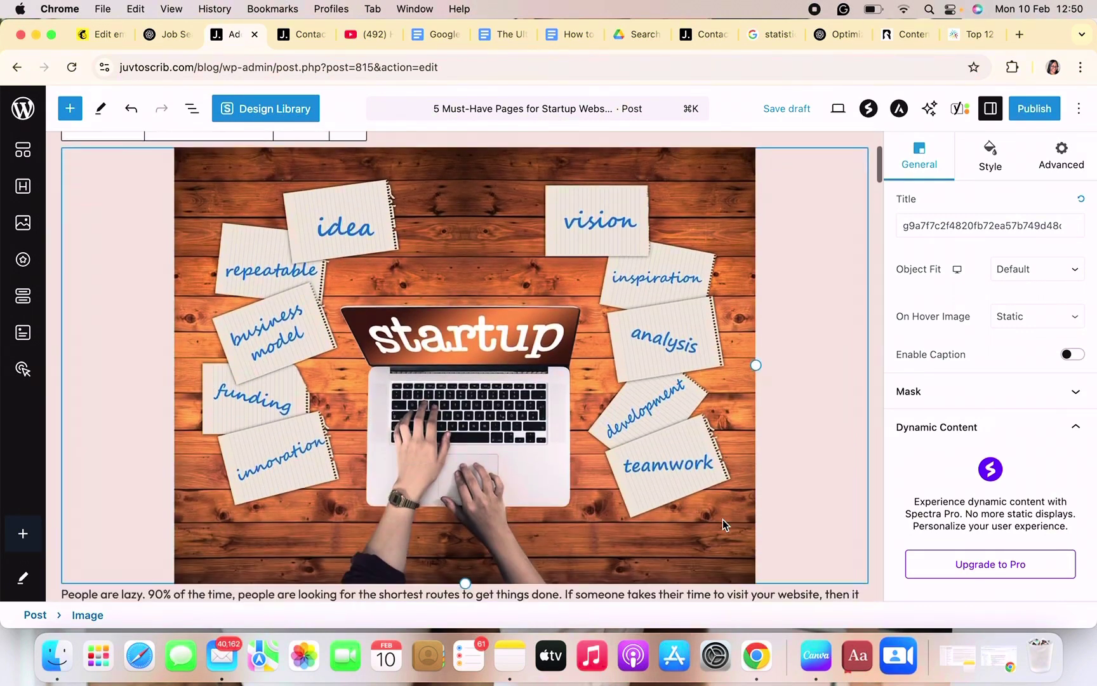
pyautogui.scroll(-7, 723, 519)
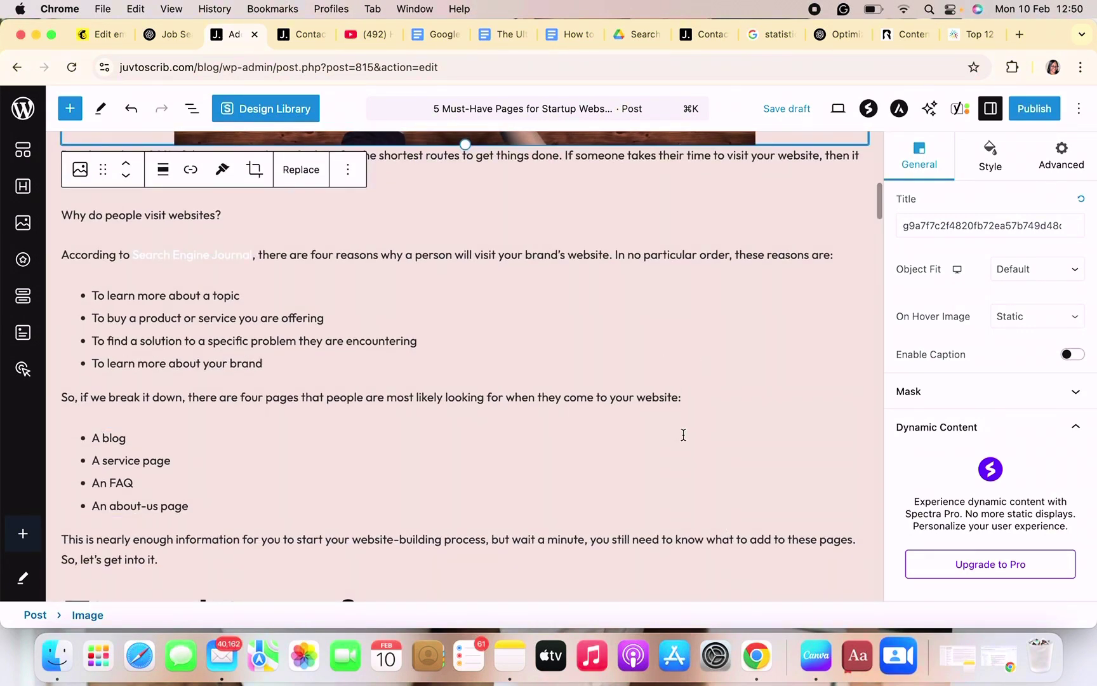
pyautogui.scroll(2, 684, 434)
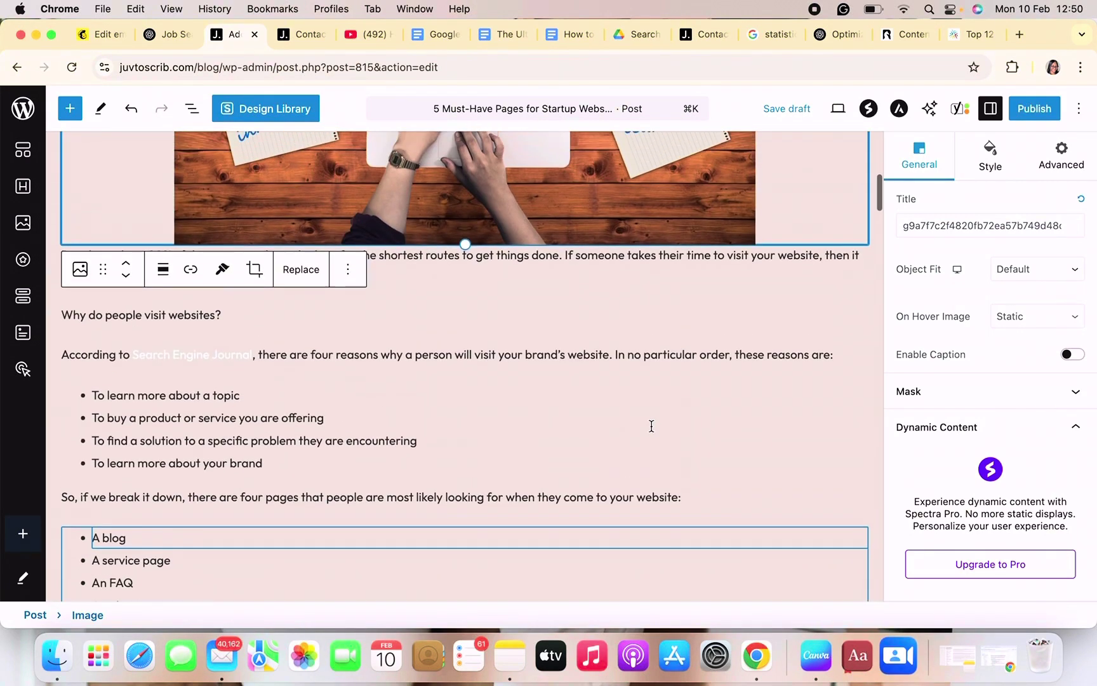
pyautogui.click(60, 261)
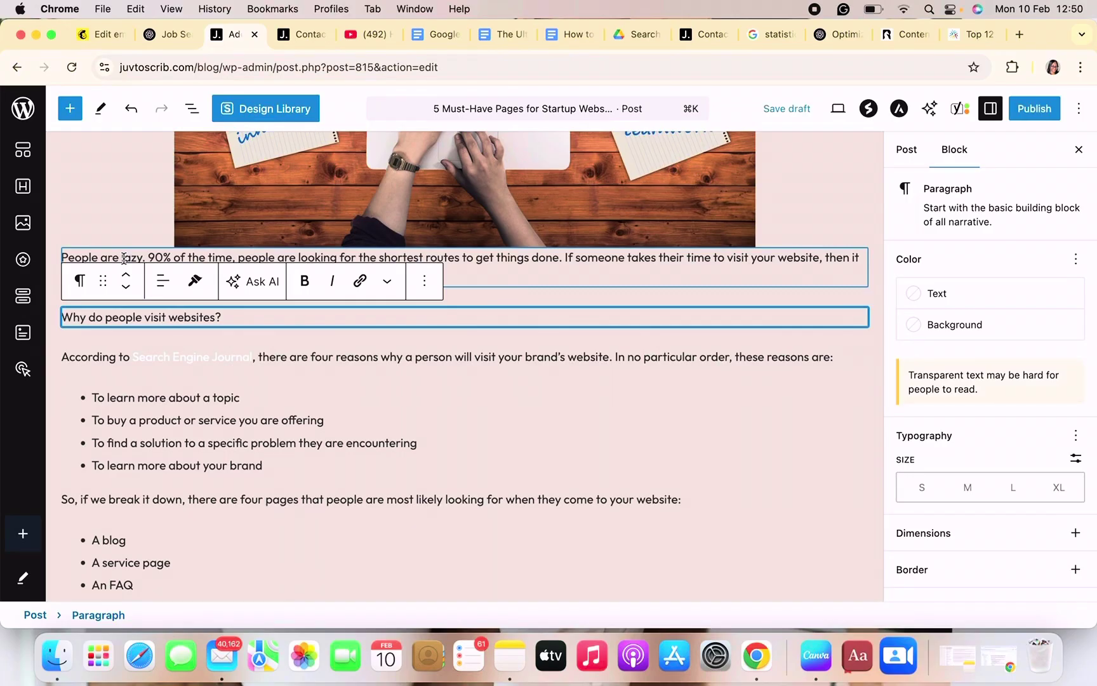
pyautogui.click(63, 255)
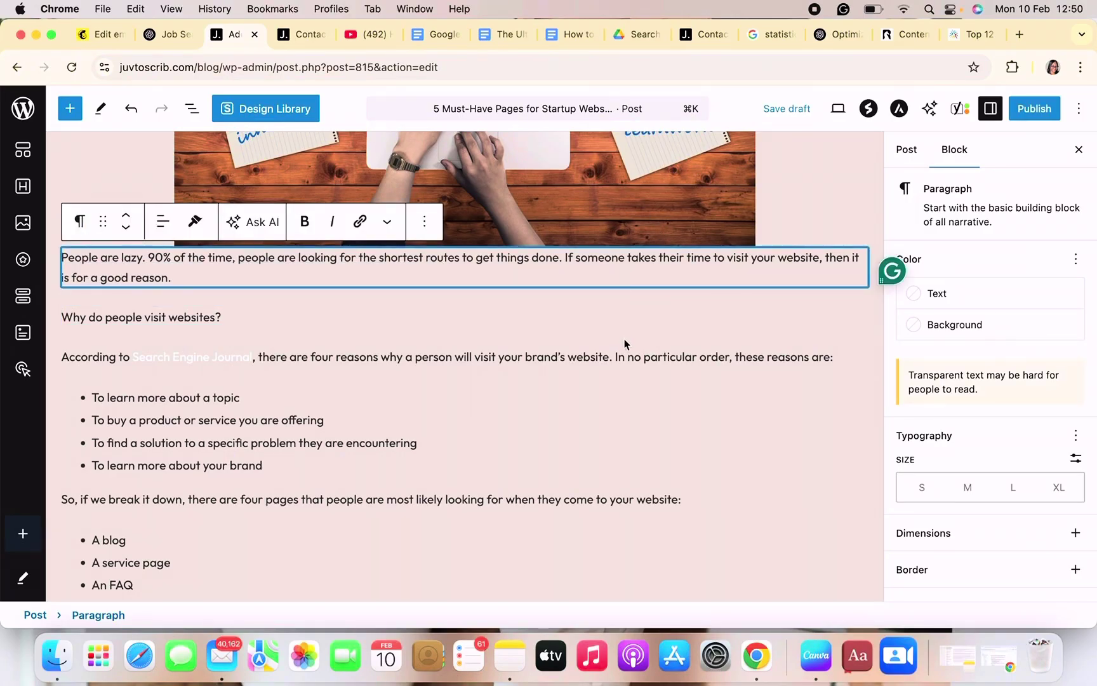
# Open the post's preview in a separate browser tab
pyautogui.click(838, 110)
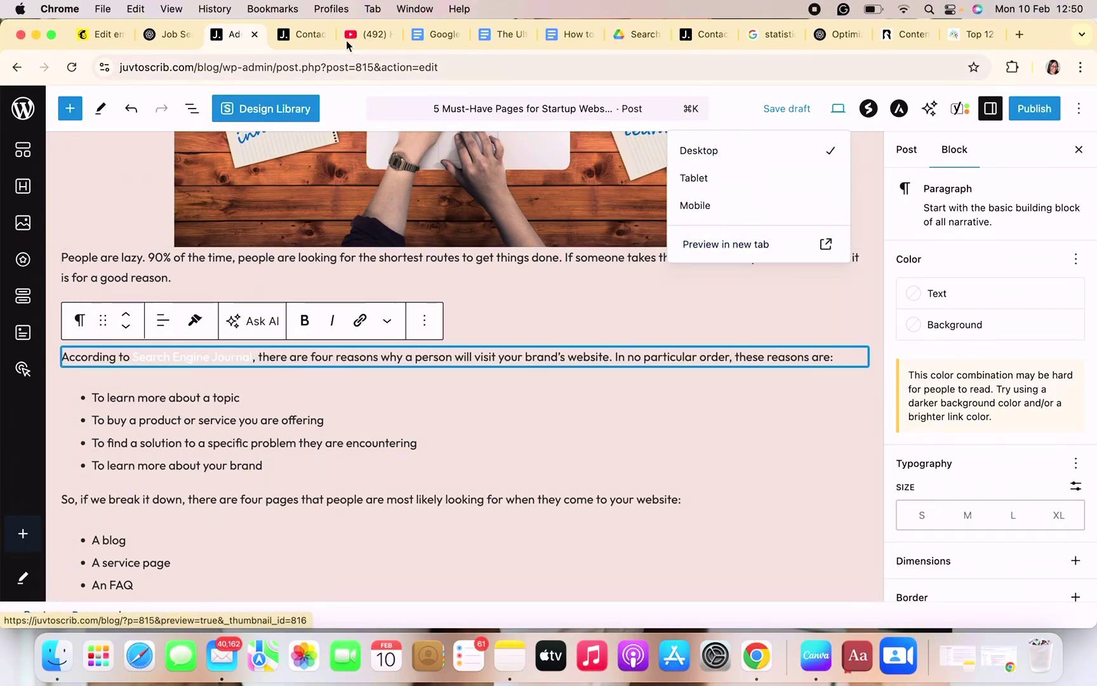
pyautogui.click(286, 36)
pyautogui.click(18, 68)
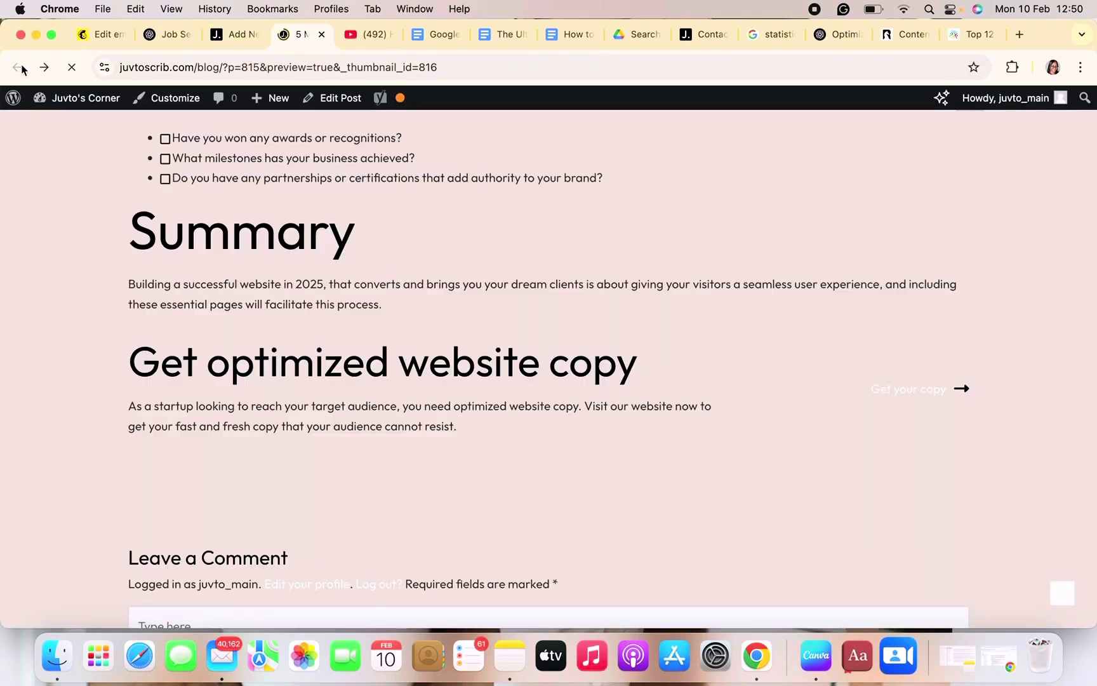
# Examine the previewed post's image, headings, lists and closing call to action, from the title down to the comment section
pyautogui.scroll(20, 351, 290)
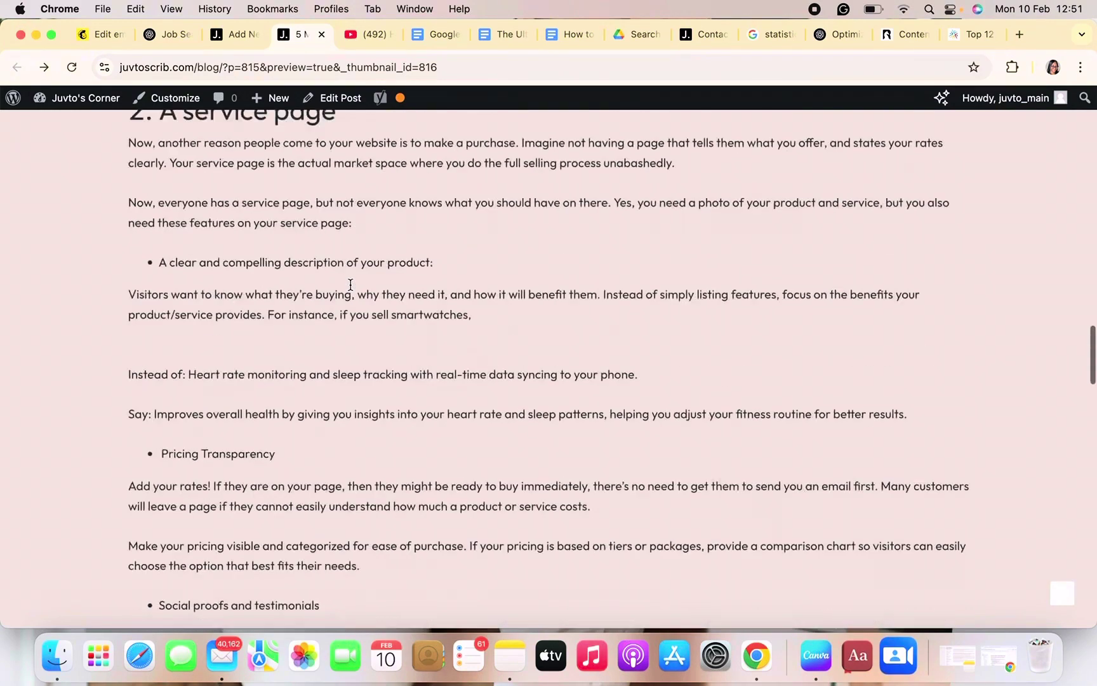
pyautogui.scroll(-1, 351, 291)
pyautogui.scroll(-3, 460, 399)
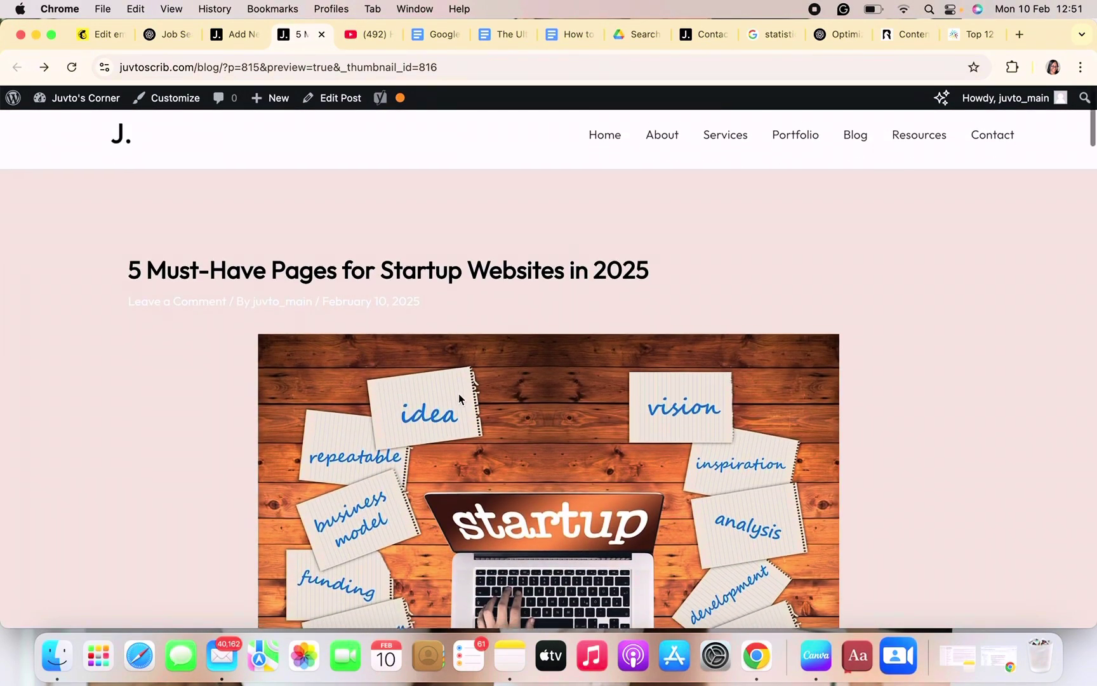
pyautogui.scroll(-10, 459, 394)
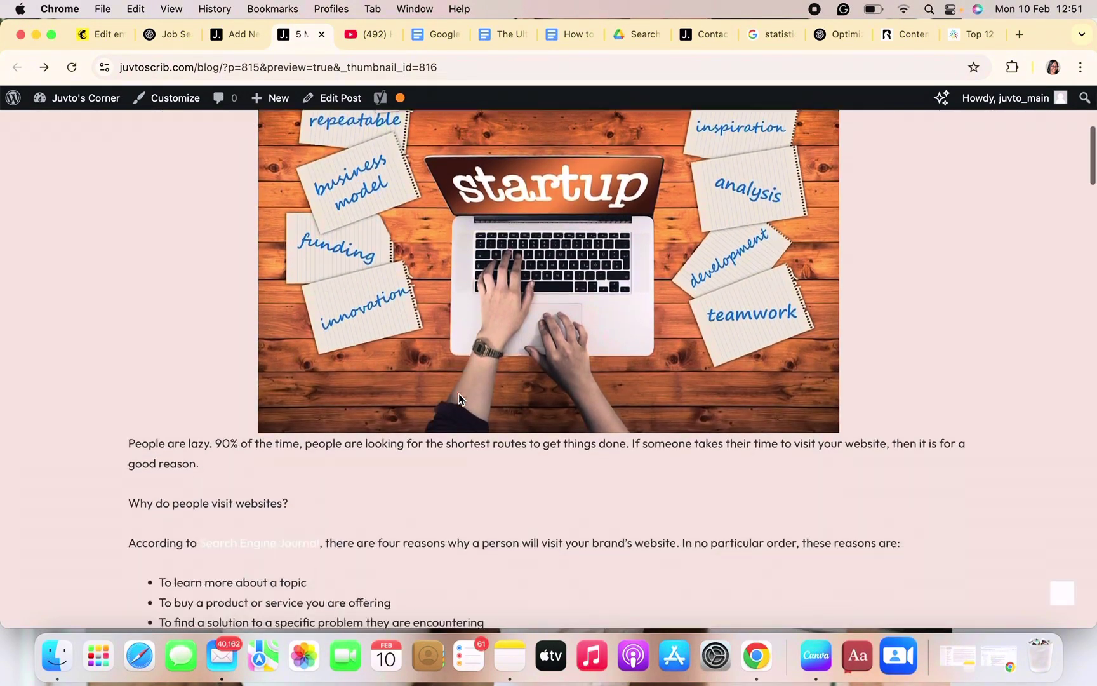
pyautogui.scroll(-20, 459, 395)
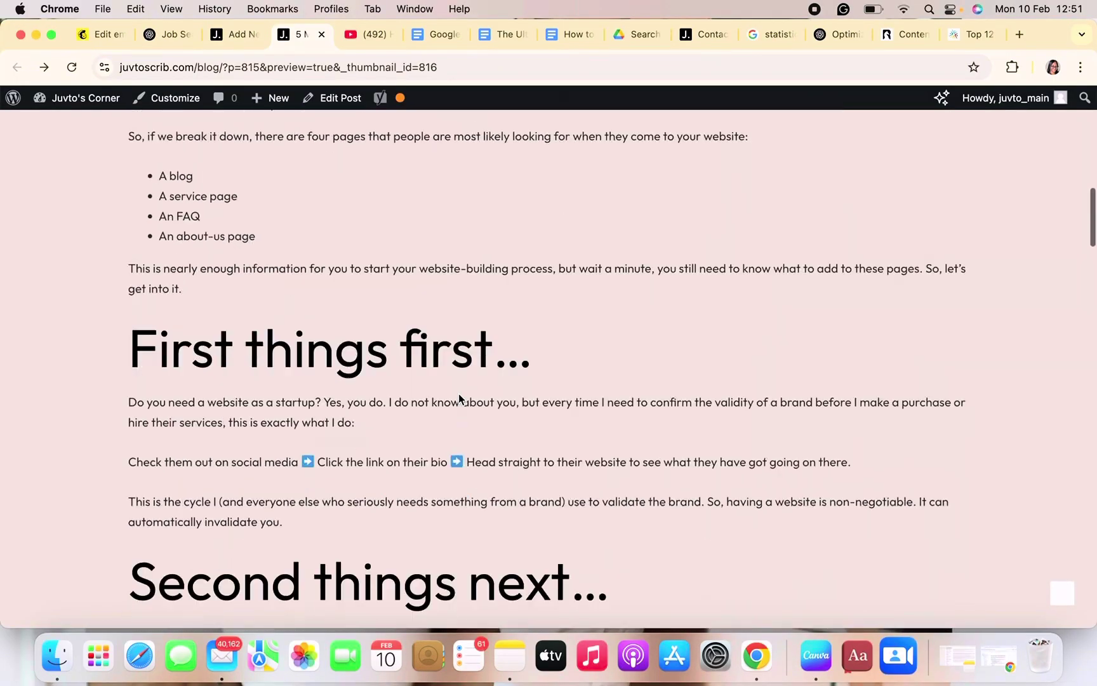
pyautogui.scroll(-20, 460, 395)
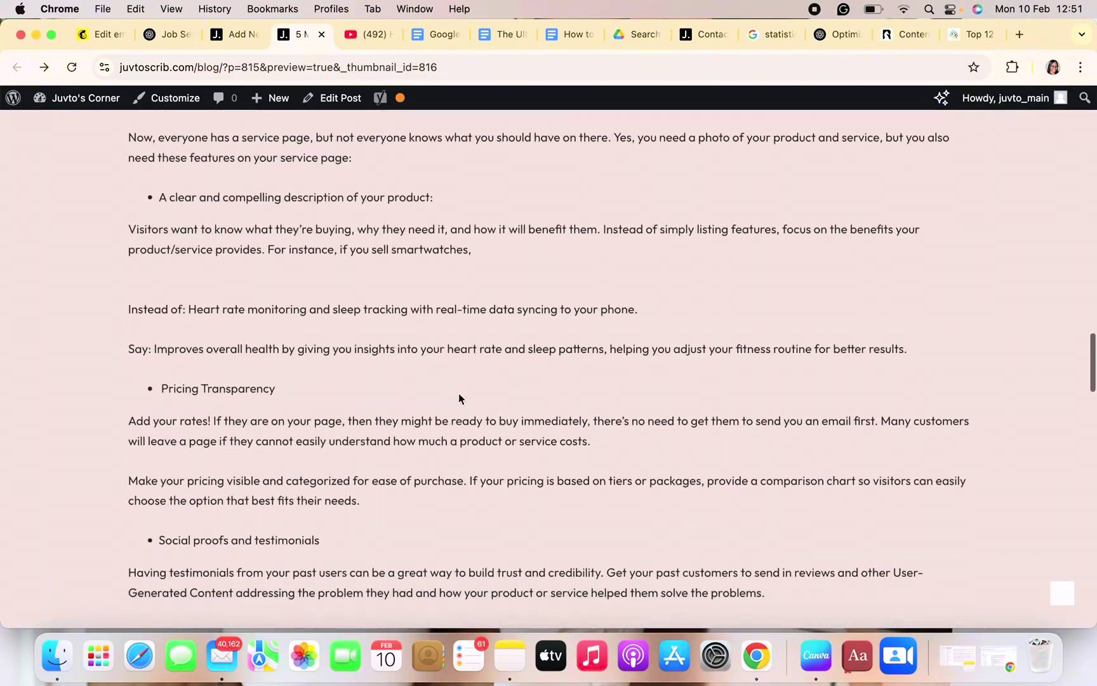
pyautogui.scroll(-6, 460, 398)
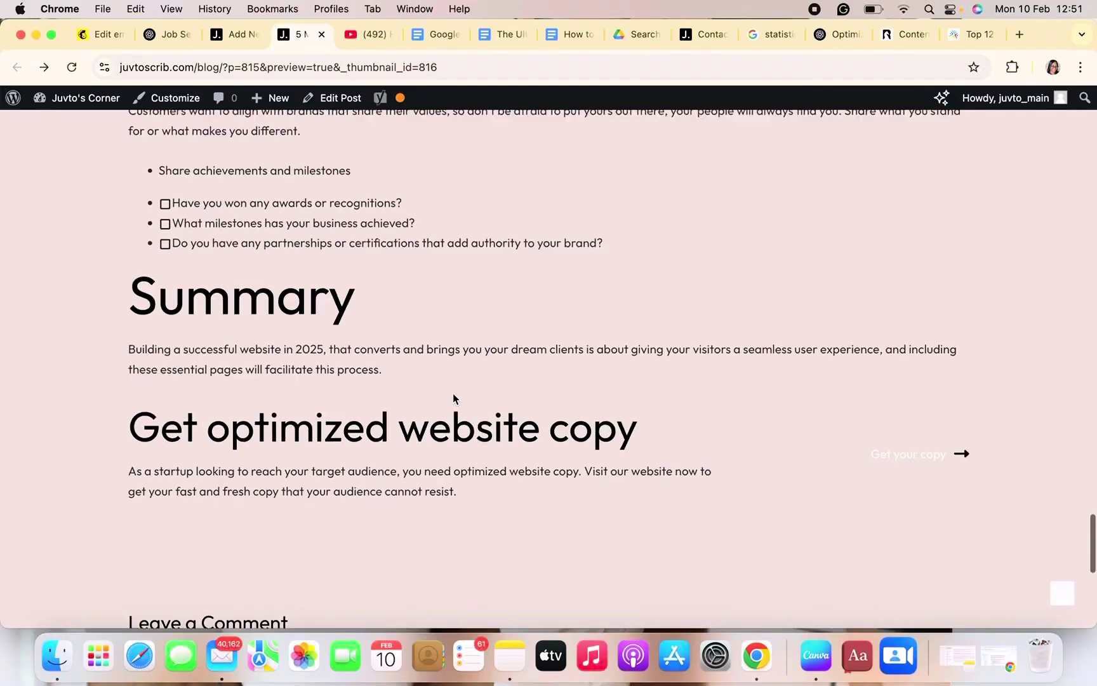
pyautogui.scroll(-9, 611, 394)
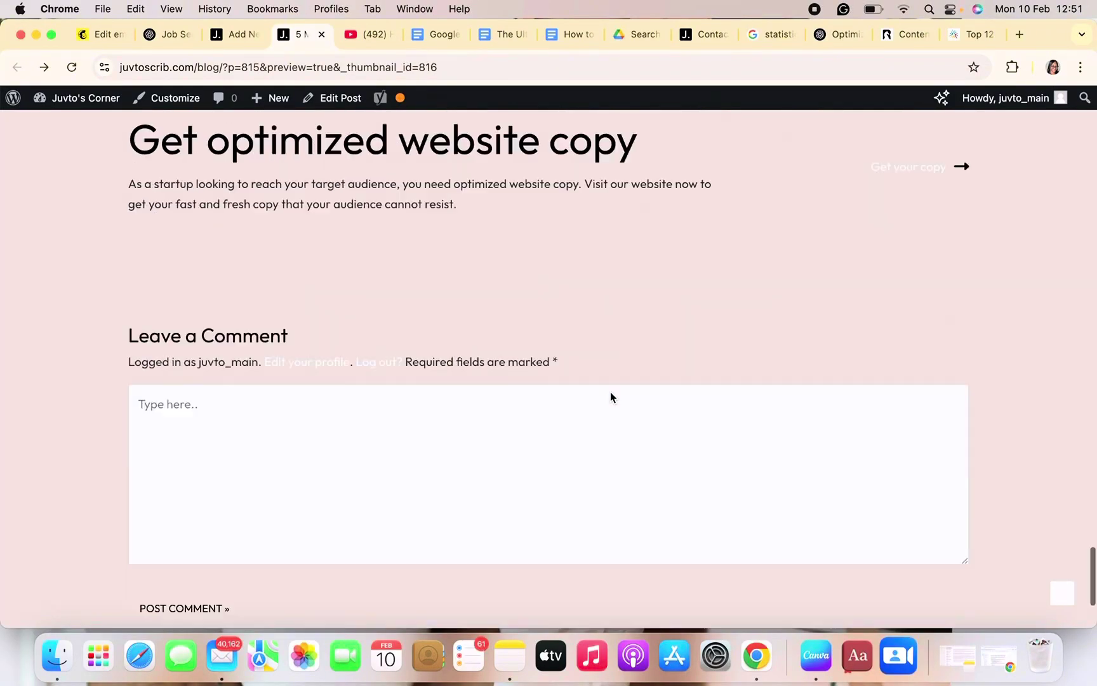
pyautogui.scroll(8, 611, 394)
pyautogui.scroll(20, 611, 394)
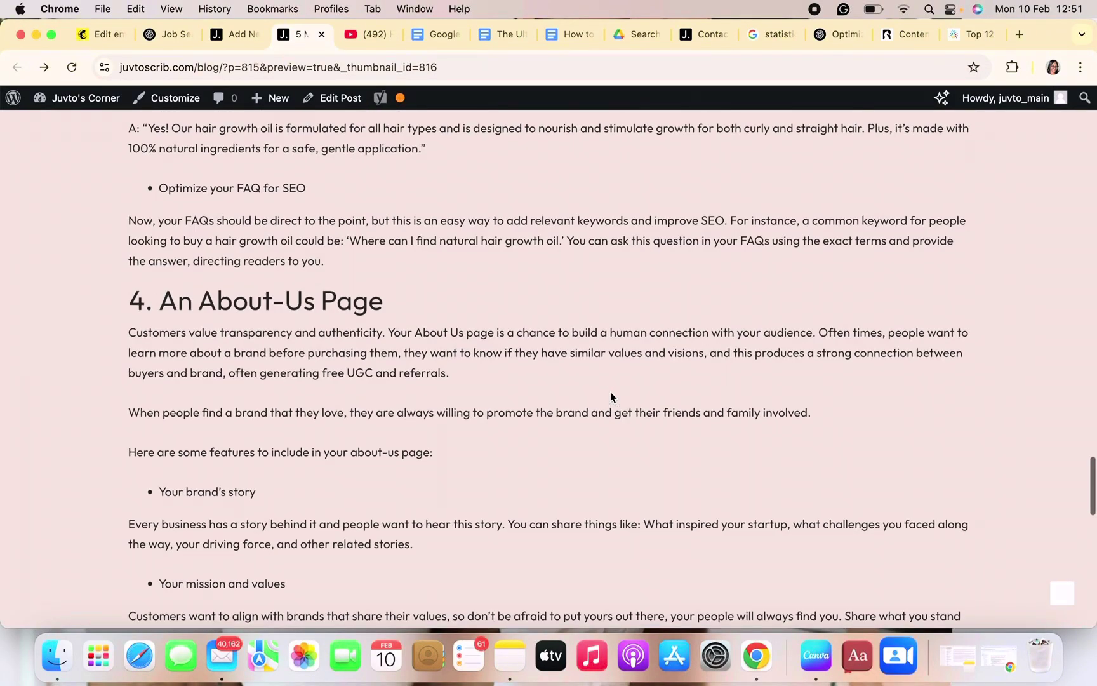
pyautogui.scroll(20, 610, 392)
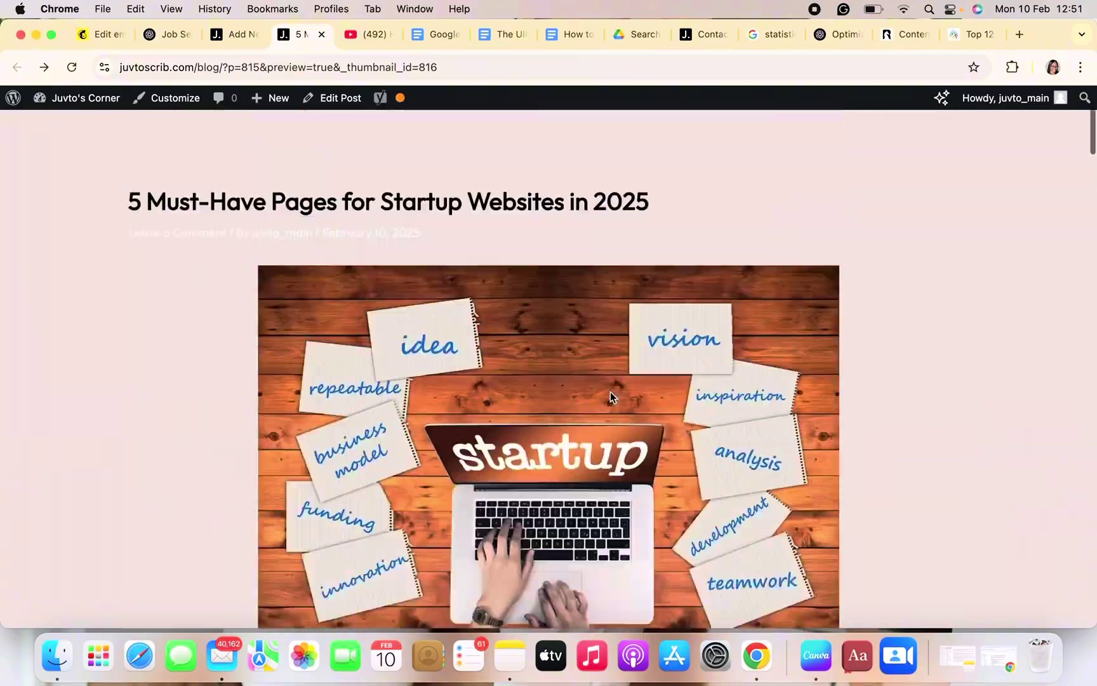
pyautogui.scroll(-5, 610, 392)
pyautogui.scroll(-20, 611, 397)
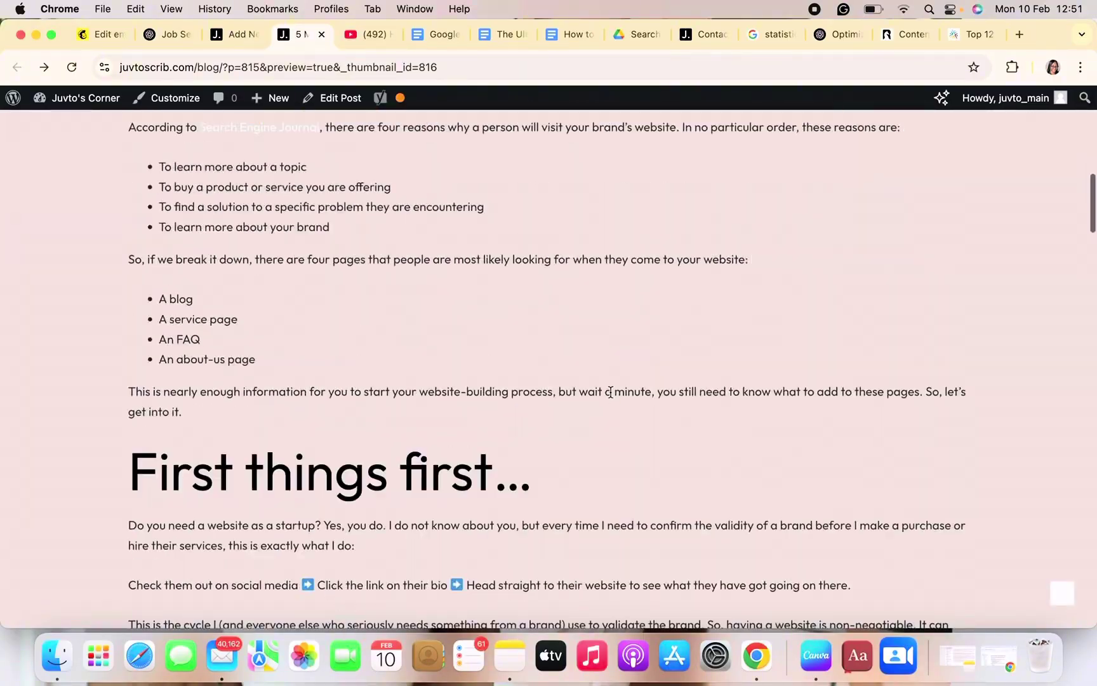
pyautogui.scroll(15, 610, 397)
pyautogui.scroll(3, 611, 394)
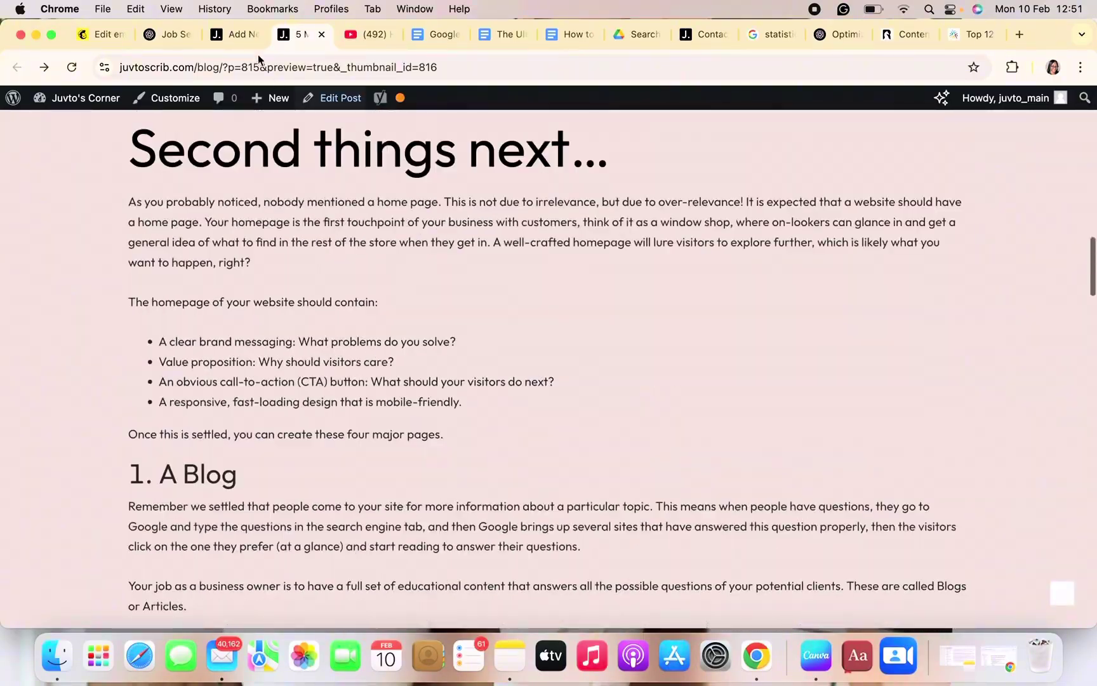
# Return to the post editor and start publishing the startup pages post
pyautogui.click(236, 36)
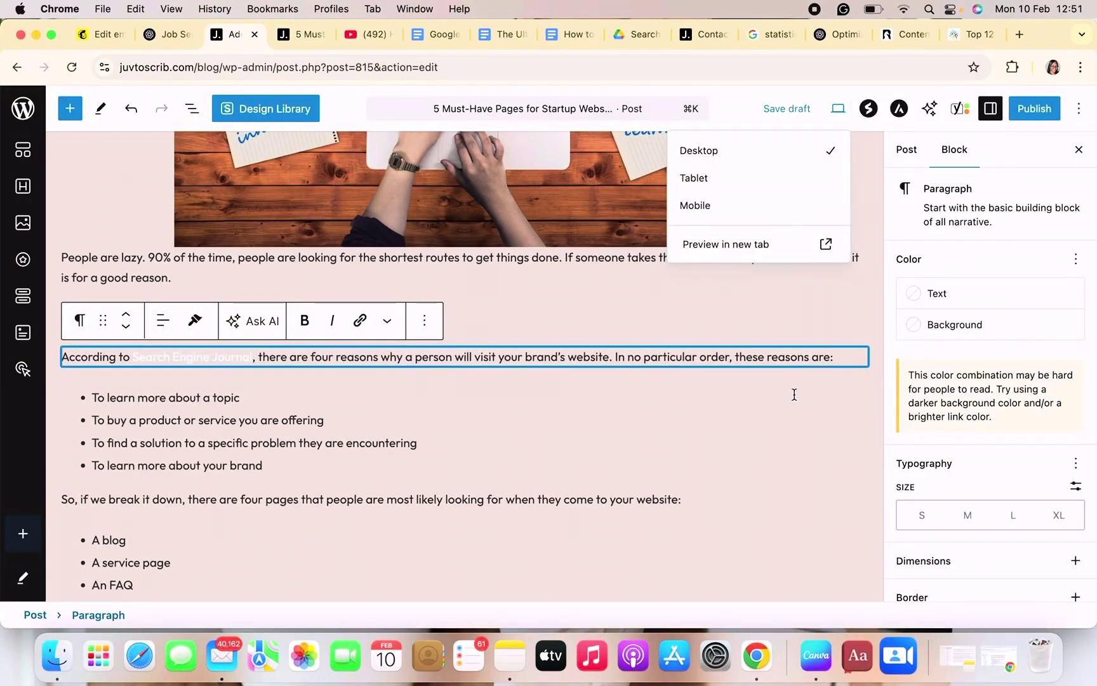
pyautogui.scroll(10, 794, 452)
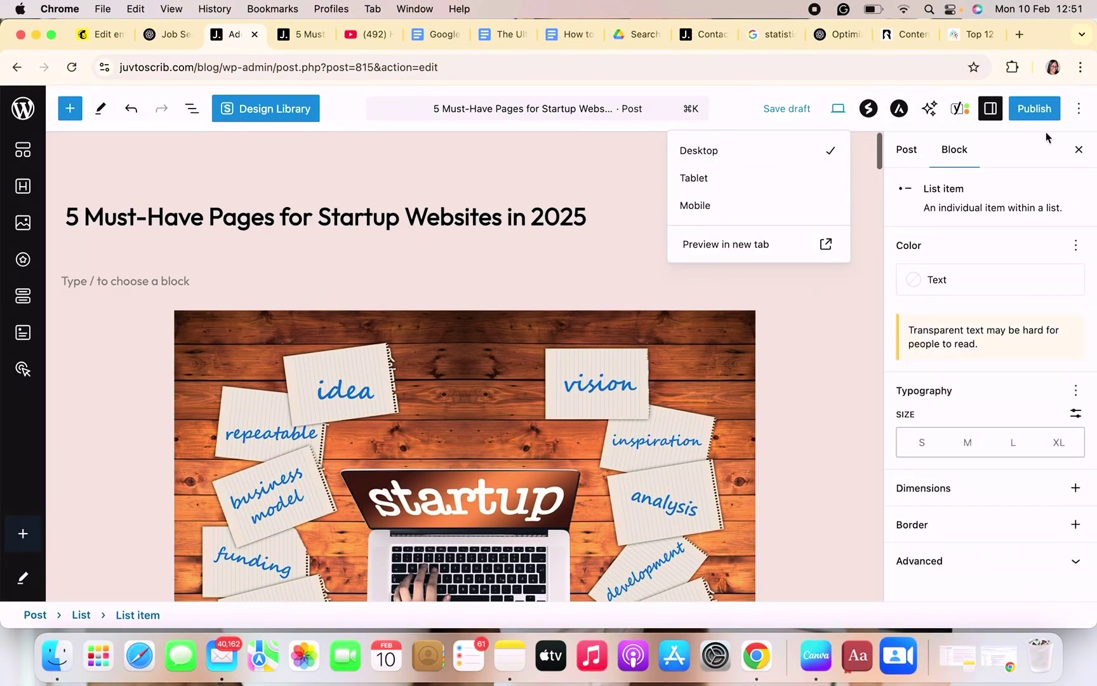
pyautogui.click(1034, 109)
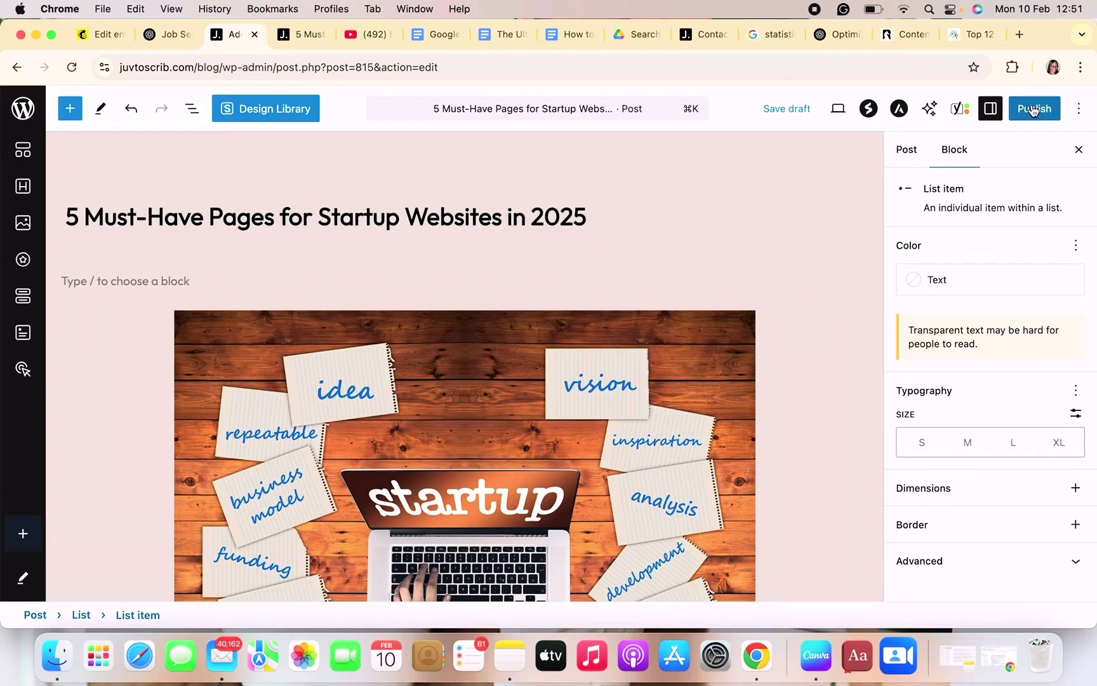